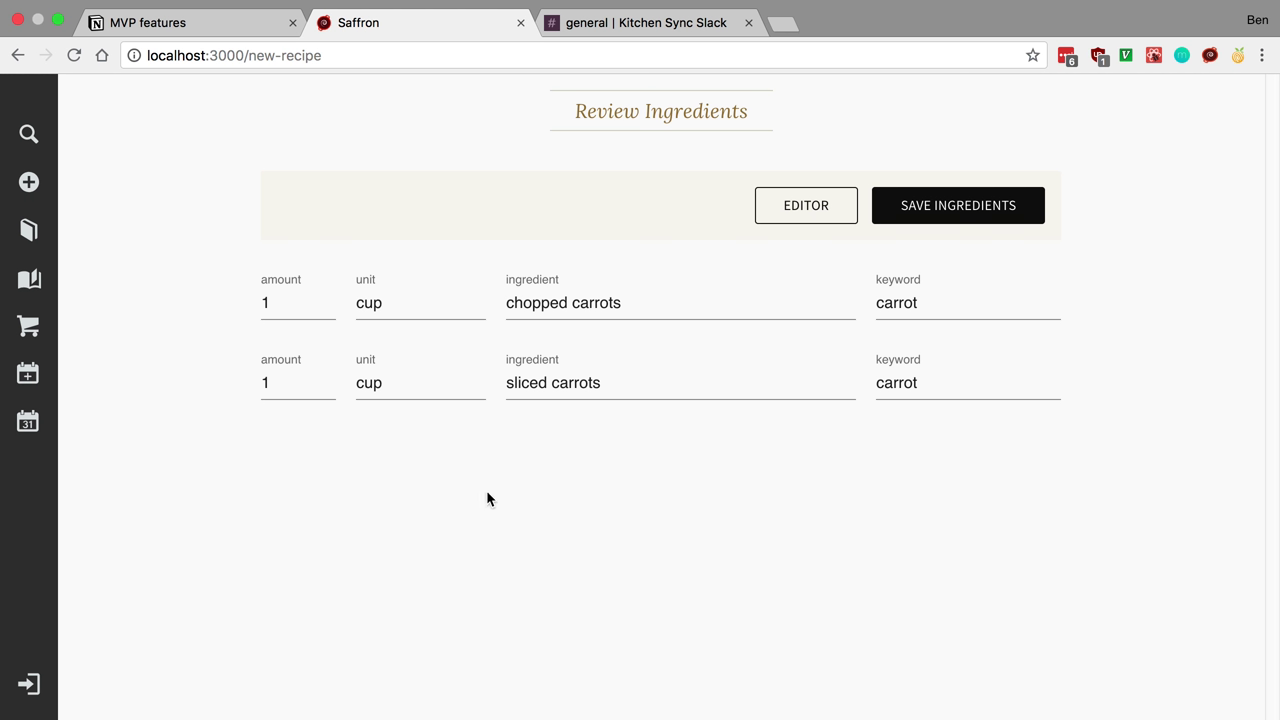
- Look over the ingredient review fields and check them against the Recipe form items on the Notion MVP features page
{"action": "left_click", "coordinate": [730, 384]}
{"action": "left_click", "coordinate": [738, 474]}
{"action": "left_click", "coordinate": [220, 30]}
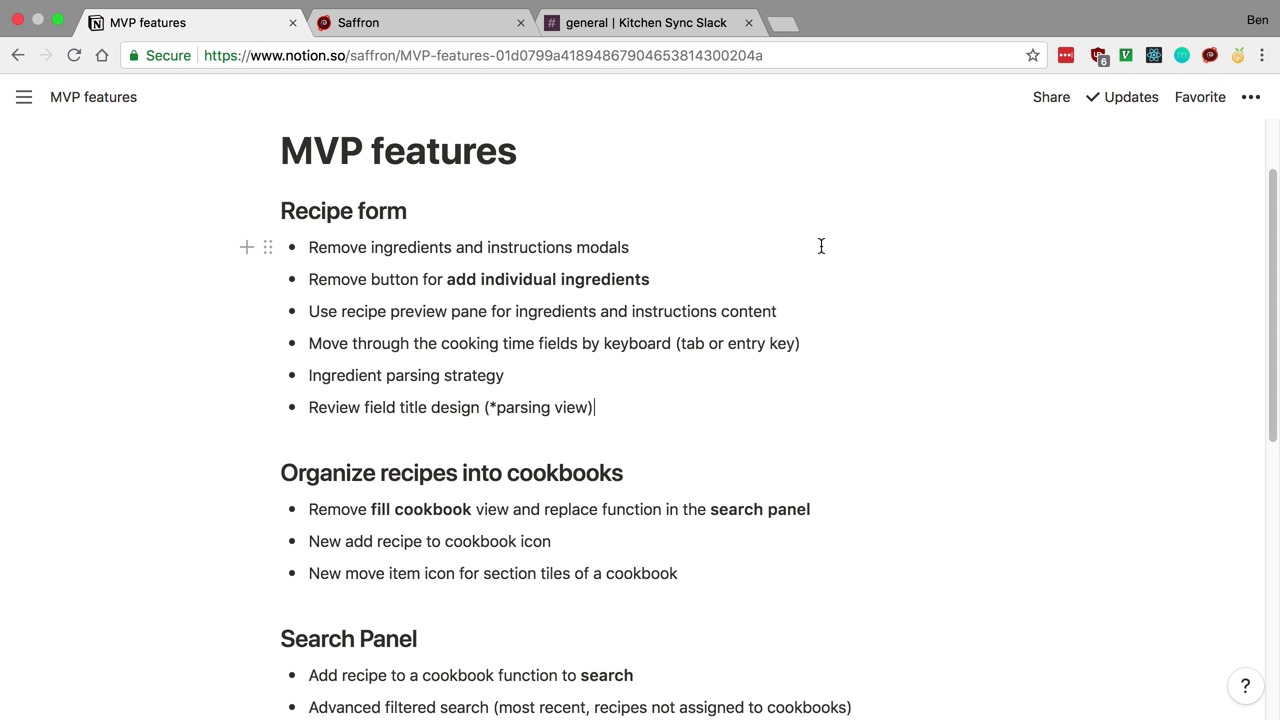
- Return to Saffron, open the blank new recipe form and examine its fields from the title to the cookbook selection
{"action": "left_click", "coordinate": [487, 28]}
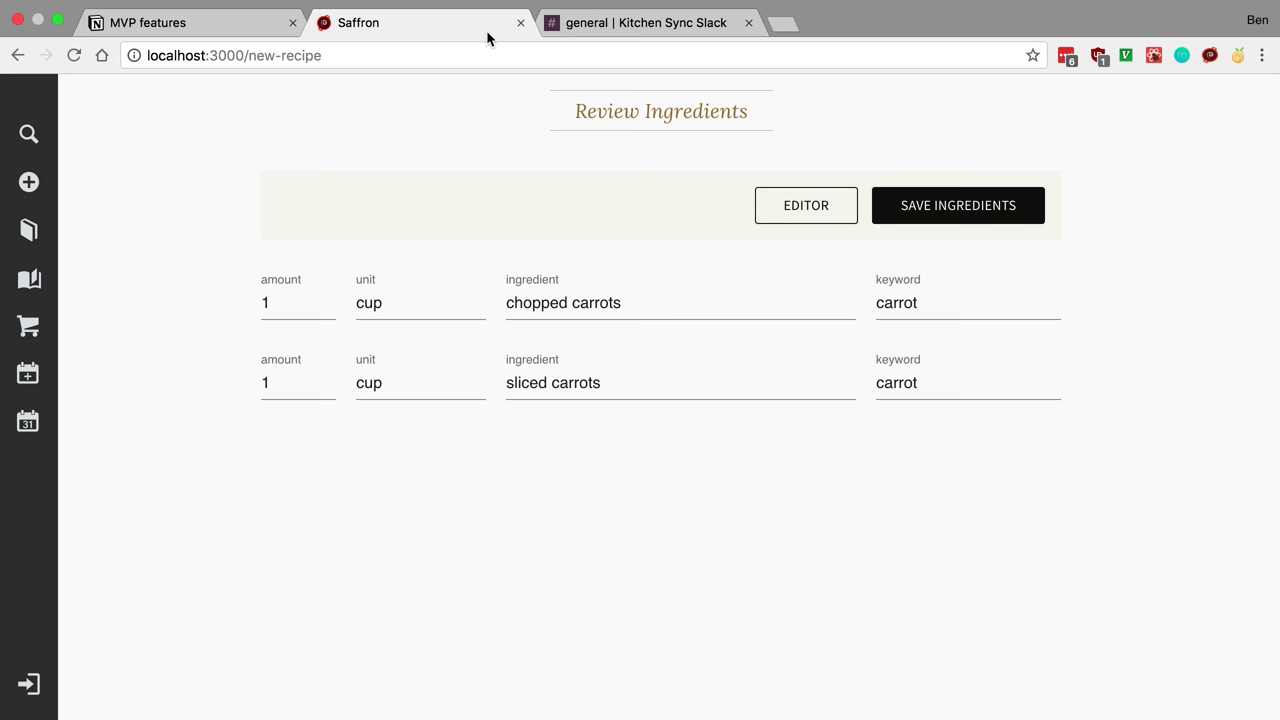
{"action": "left_click", "coordinate": [30, 185]}
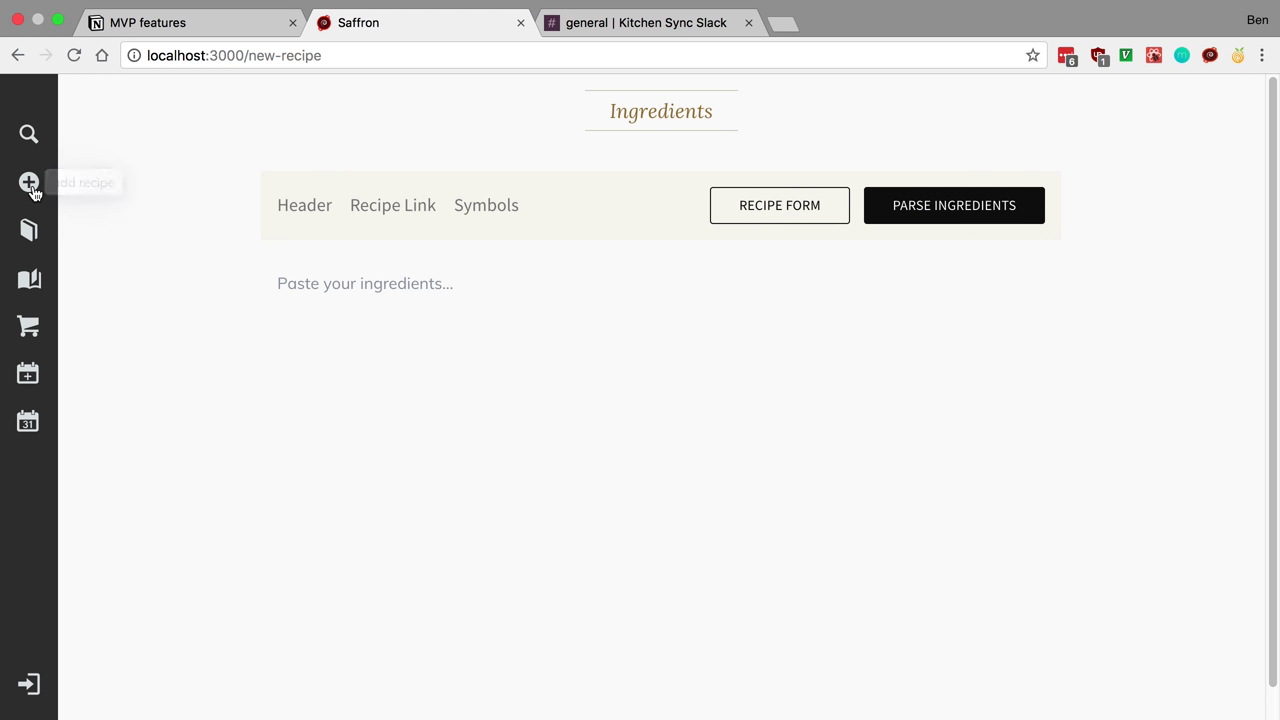
{"action": "left_click", "coordinate": [745, 216]}
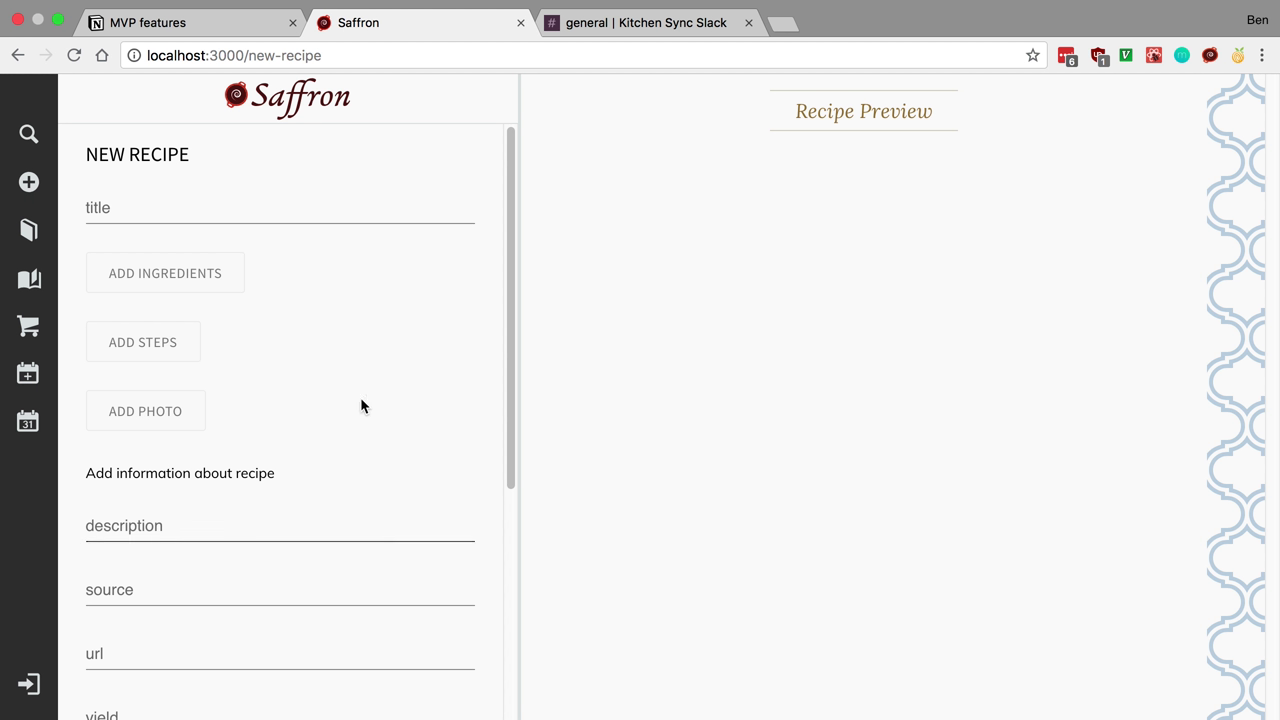
{"action": "scroll", "coordinate": [318, 520], "scroll_direction": "down", "scroll_amount": 4}
{"action": "left_click", "coordinate": [317, 523]}
{"action": "scroll", "coordinate": [318, 524], "scroll_direction": "up", "scroll_amount": 2}
{"action": "scroll", "coordinate": [318, 524], "scroll_direction": "up", "scroll_amount": 2}
{"action": "left_click", "coordinate": [318, 524]}
- Open the new recipe's ingredients editor and compare it with the Recipe form items on the Notion MVP features page
{"action": "left_click", "coordinate": [206, 276]}
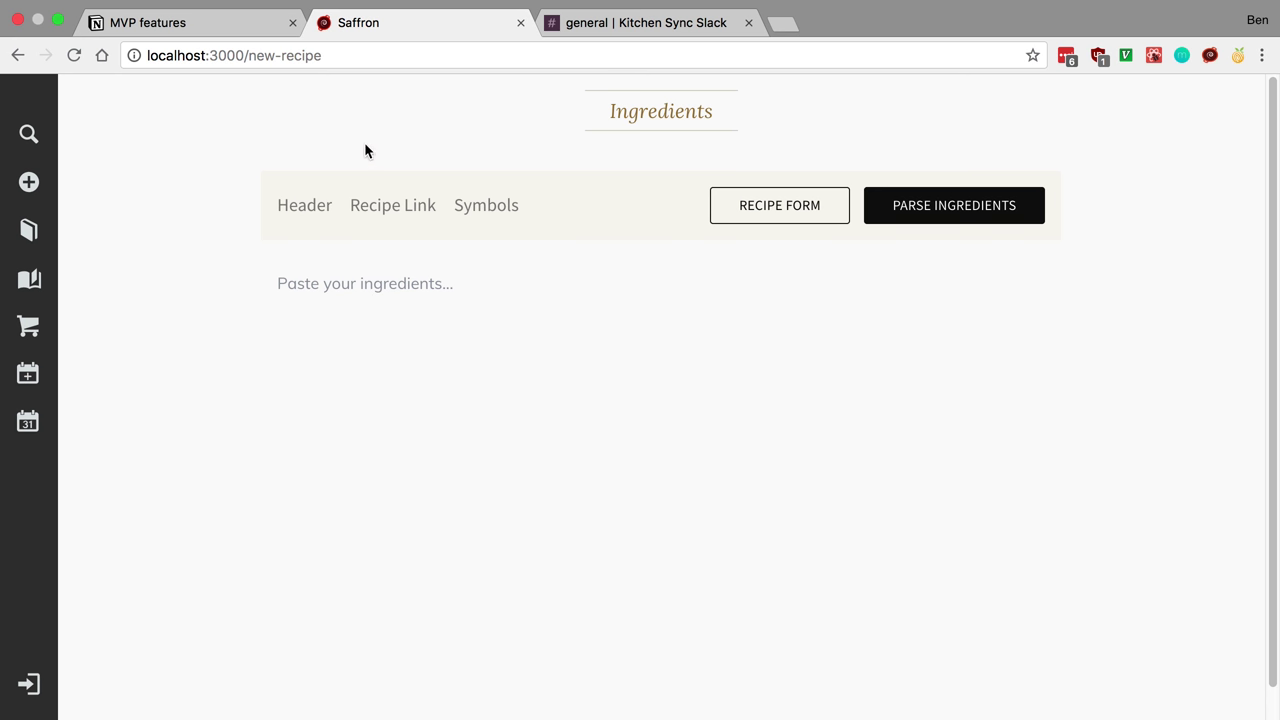
{"action": "left_click", "coordinate": [172, 45]}
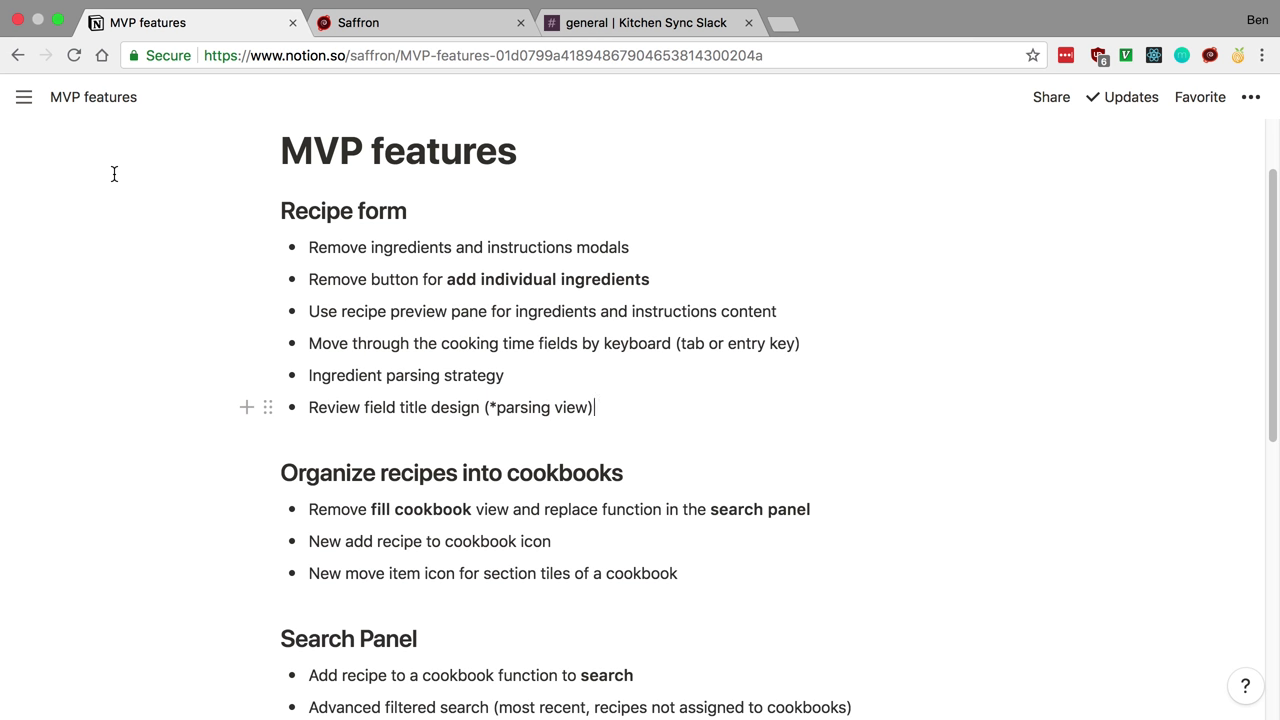
{"action": "left_click", "coordinate": [345, 28]}
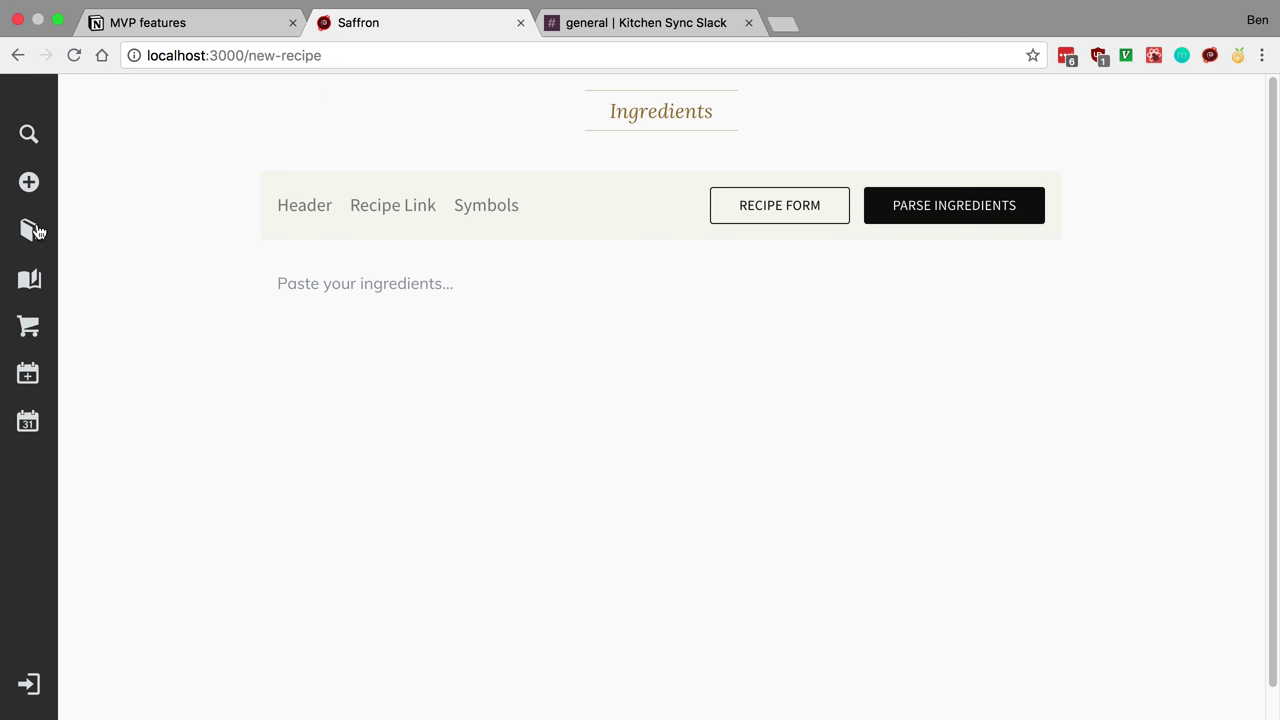
- Go back to the new recipe form and add two blank cooking time rows
{"action": "left_click", "coordinate": [780, 205]}
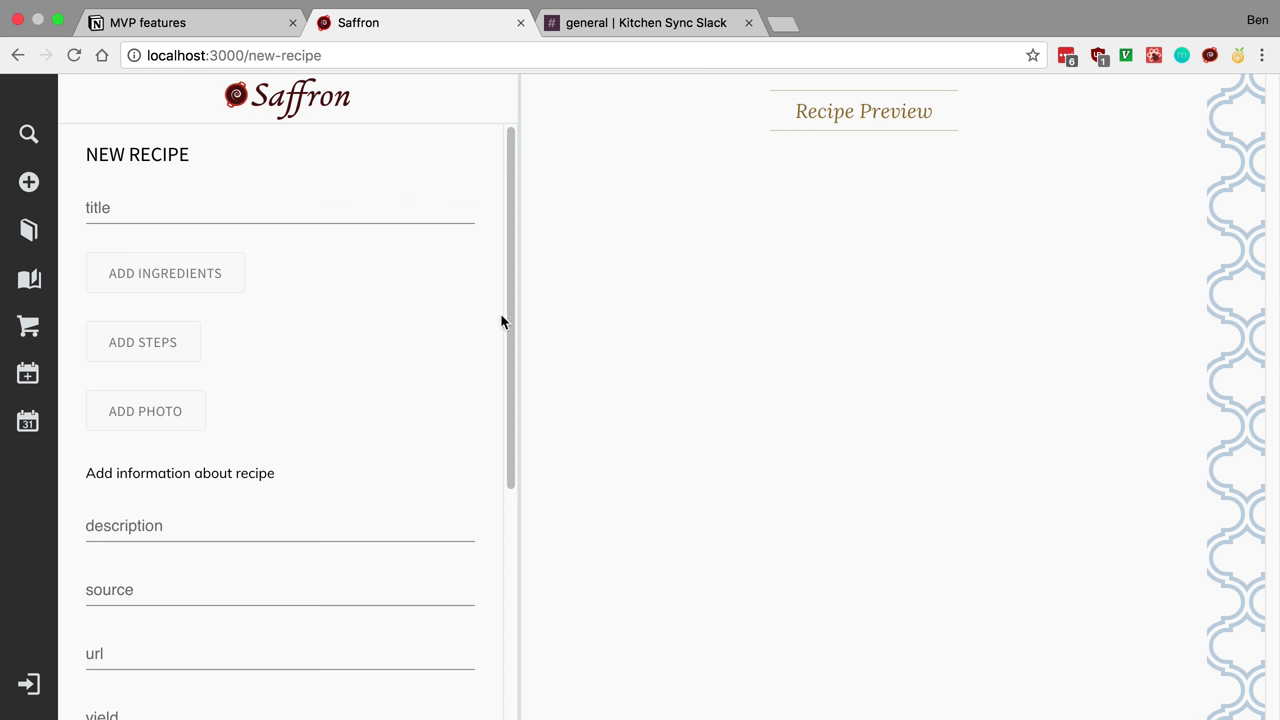
{"action": "scroll", "coordinate": [323, 370], "scroll_direction": "down", "scroll_amount": 4}
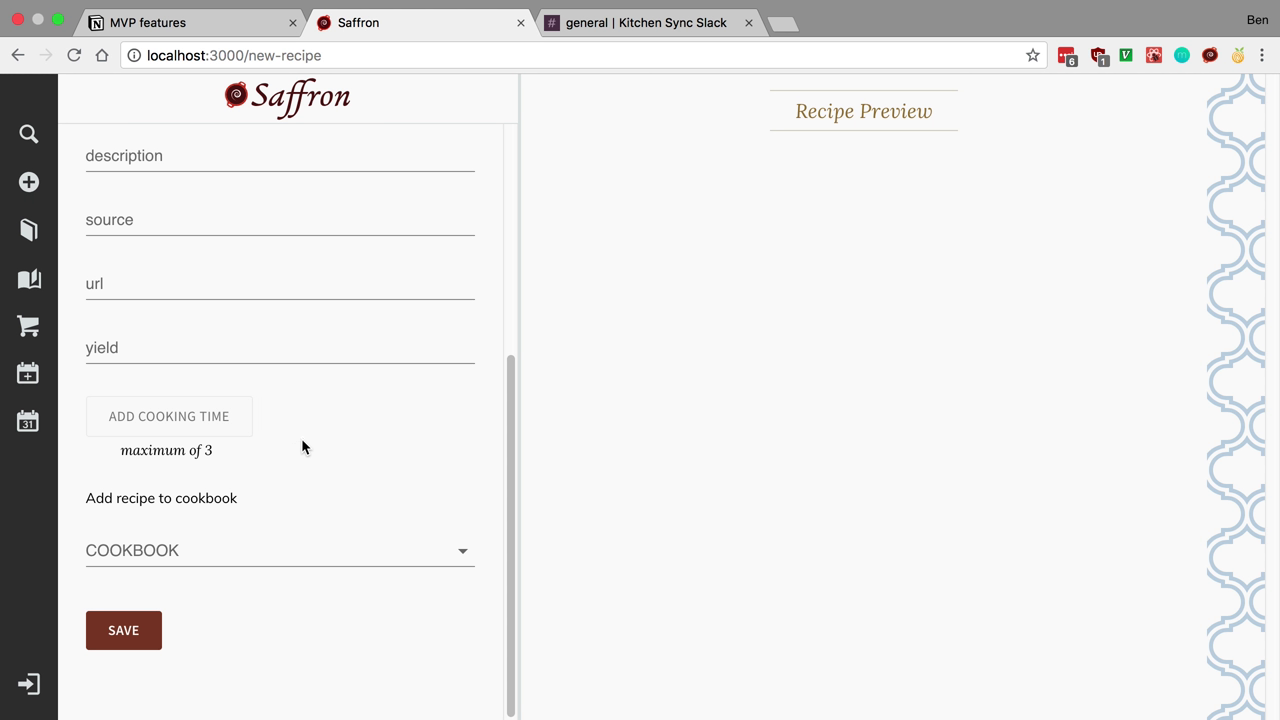
{"action": "left_click", "coordinate": [240, 429]}
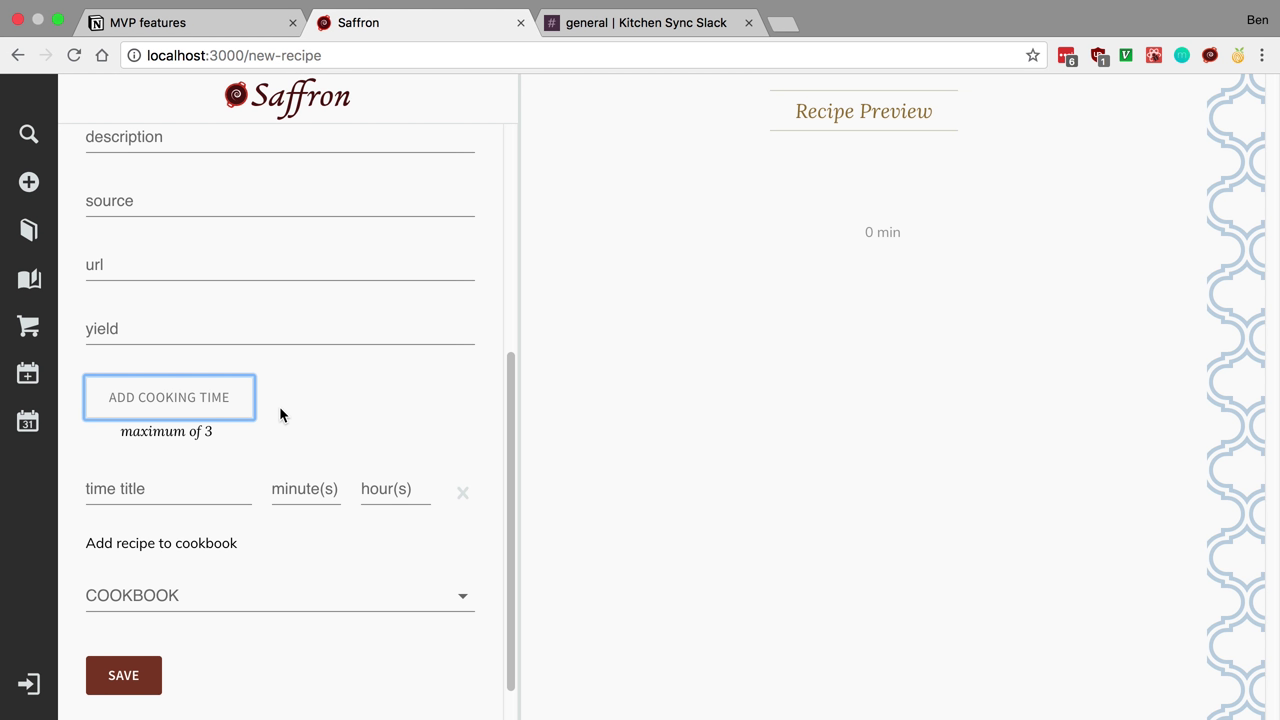
{"action": "left_click", "coordinate": [240, 398]}
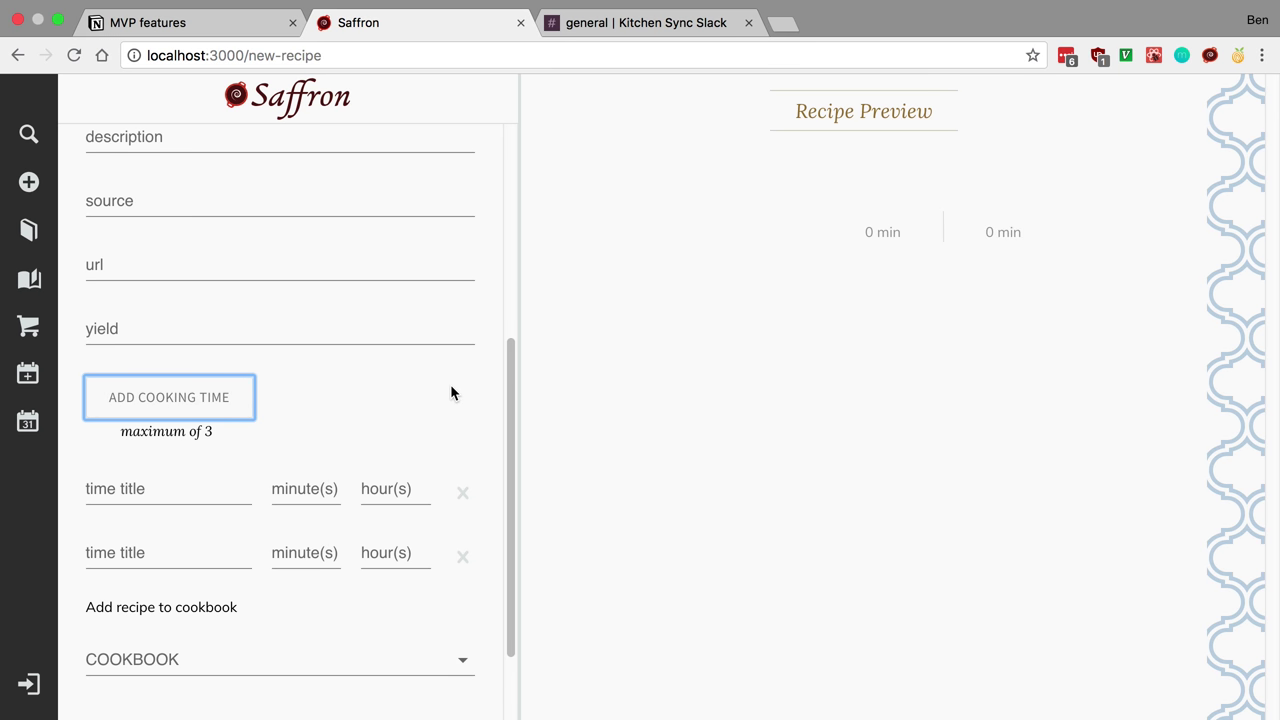
- Test keyboard navigation from the first cooking time's hours field through the second row to the cookbook field
{"action": "scroll", "coordinate": [409, 389], "scroll_direction": "down", "scroll_amount": 2}
{"action": "left_click", "coordinate": [393, 420]}
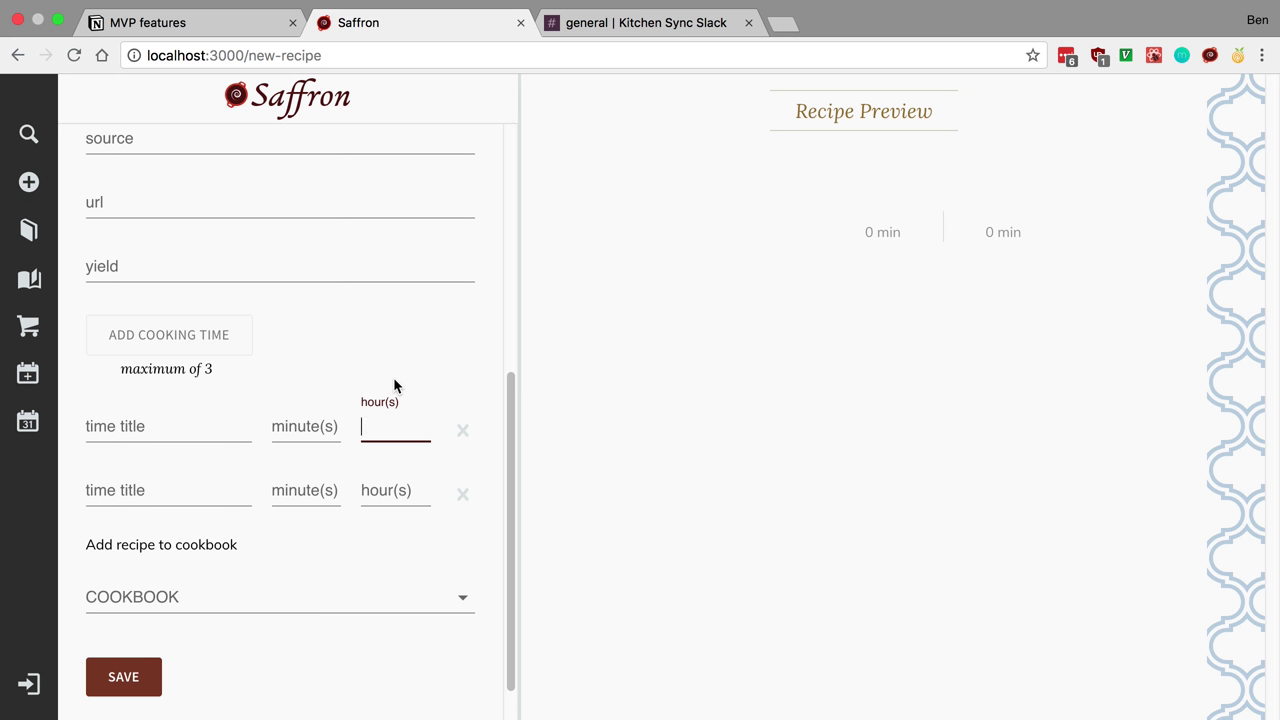
{"action": "key", "text": "Tab"}
{"action": "key", "text": "Tab"}
{"action": "key", "text": "Tab"}
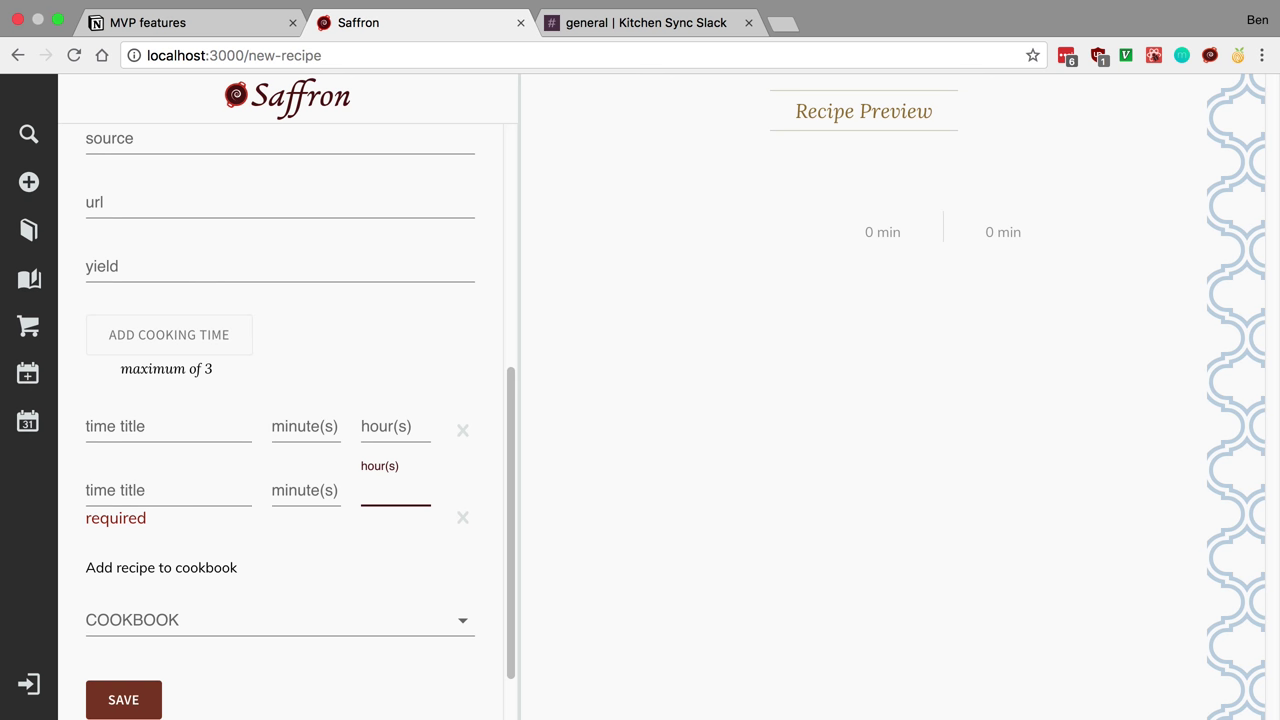
{"action": "key", "text": "Tab"}
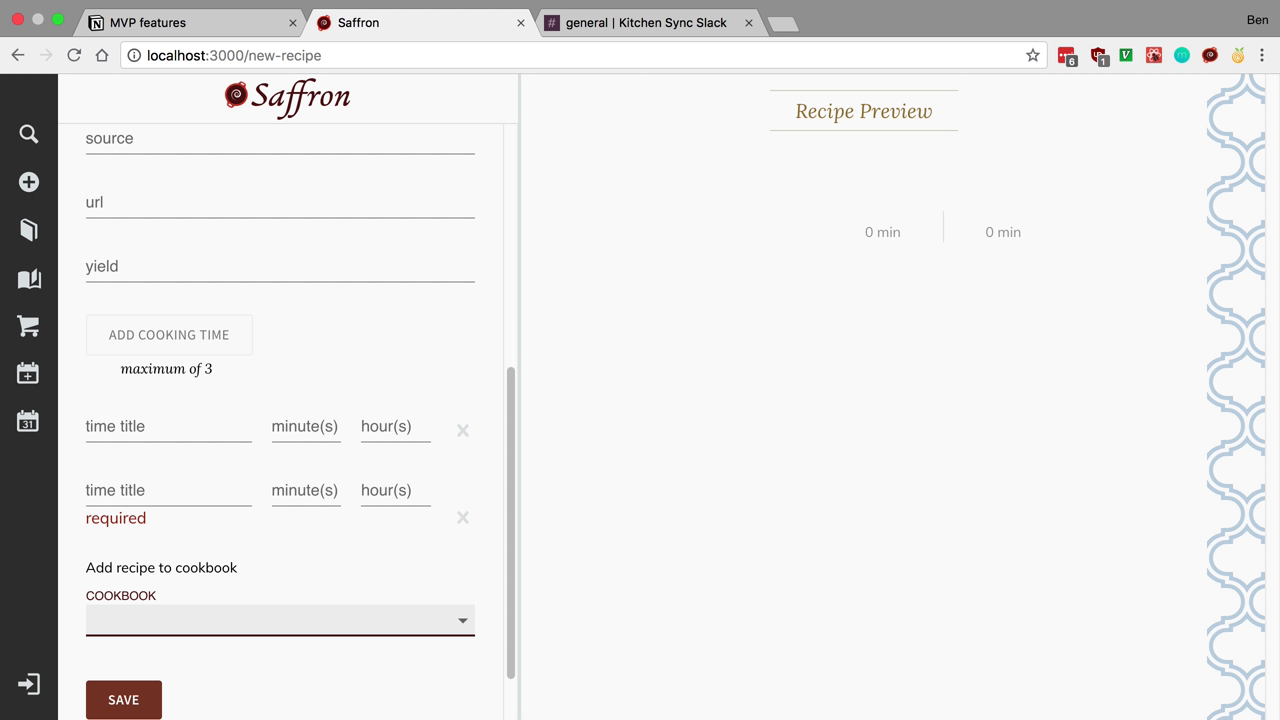
{"action": "left_click", "coordinate": [385, 502]}
{"action": "key", "text": "Tab"}
- Recheck the Recipe form items in Notion and parse the new Saffron recipe's empty ingredients editor
{"action": "left_click", "coordinate": [243, 30]}
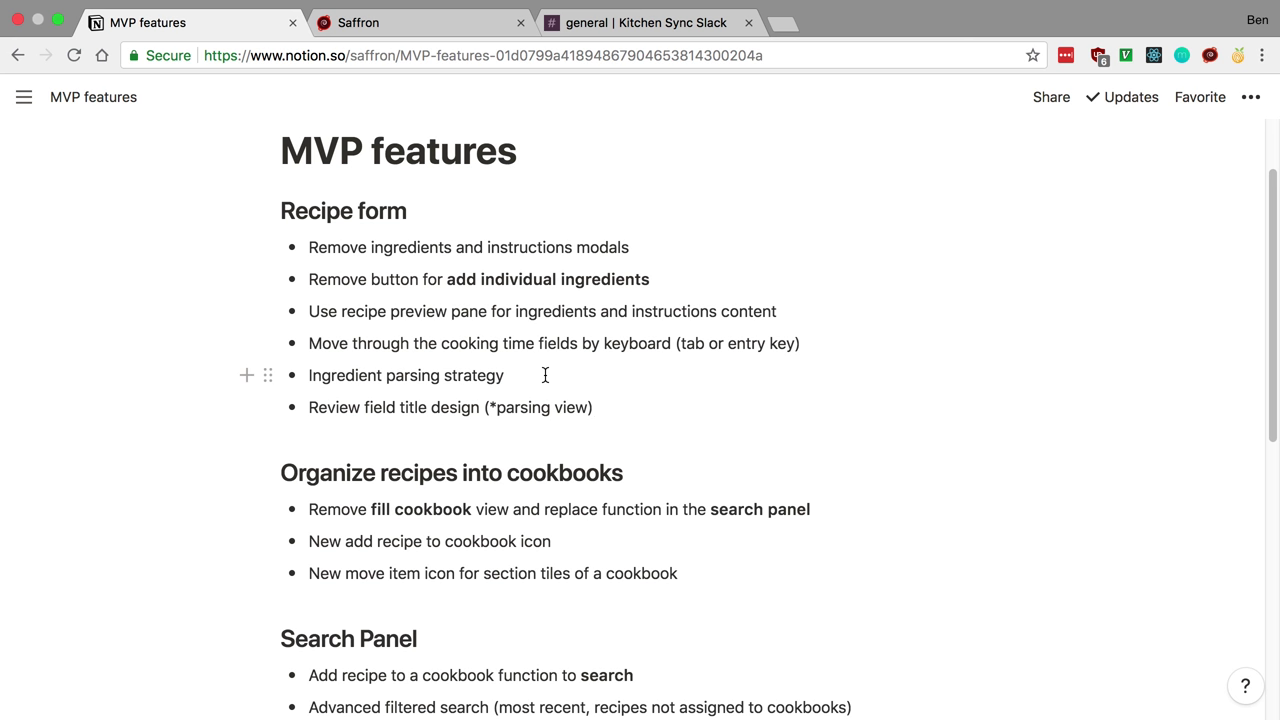
{"action": "left_click", "coordinate": [358, 45]}
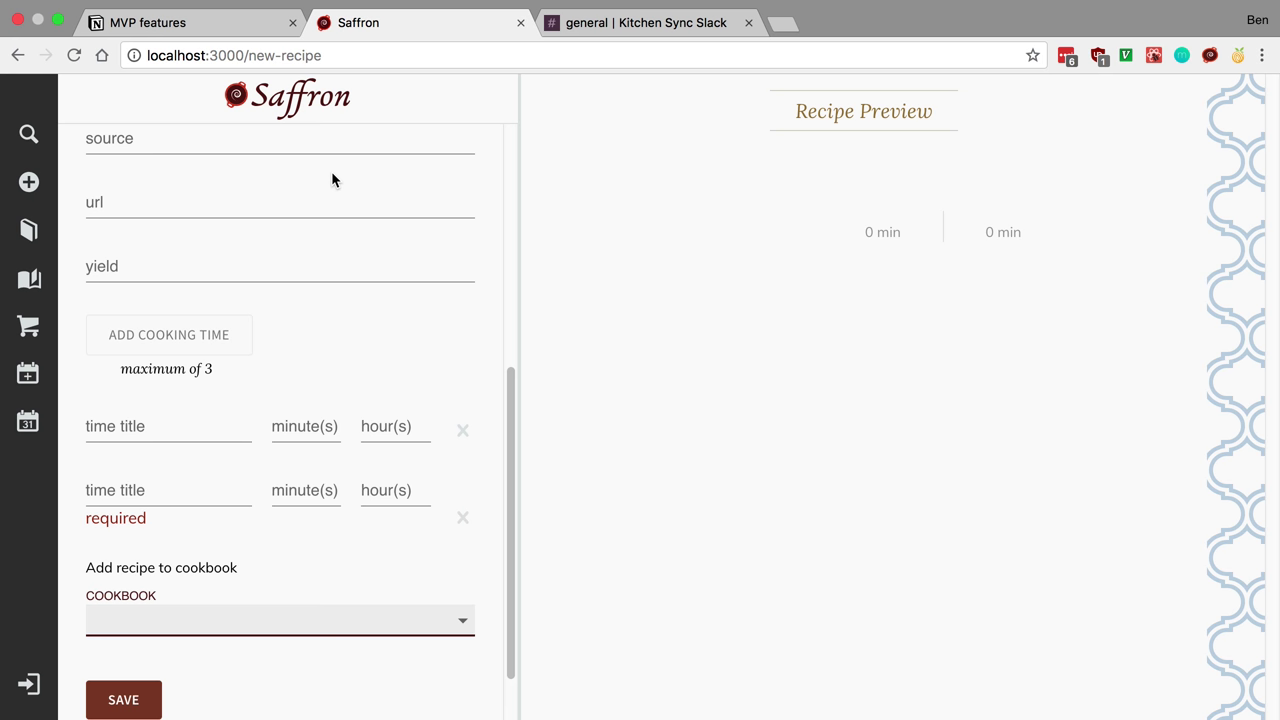
{"action": "scroll", "coordinate": [331, 179], "scroll_direction": "up", "scroll_amount": 5}
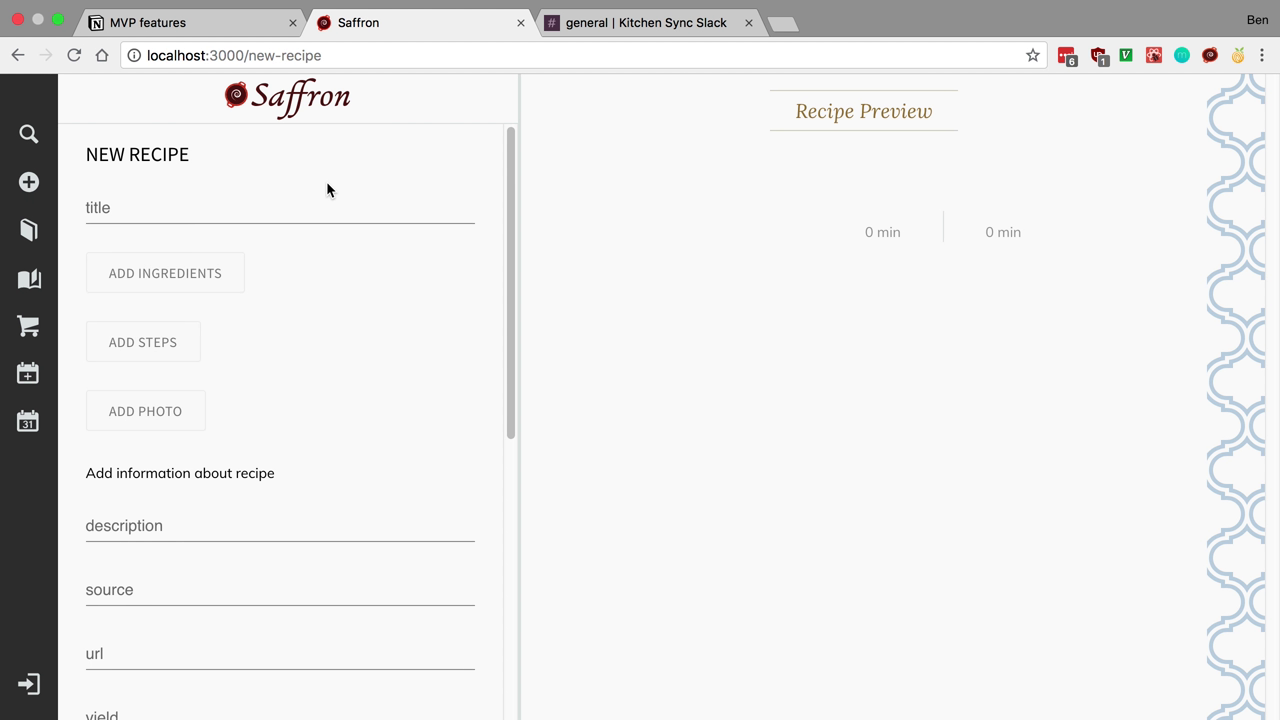
{"action": "left_click", "coordinate": [237, 278]}
{"action": "left_click", "coordinate": [900, 206]}
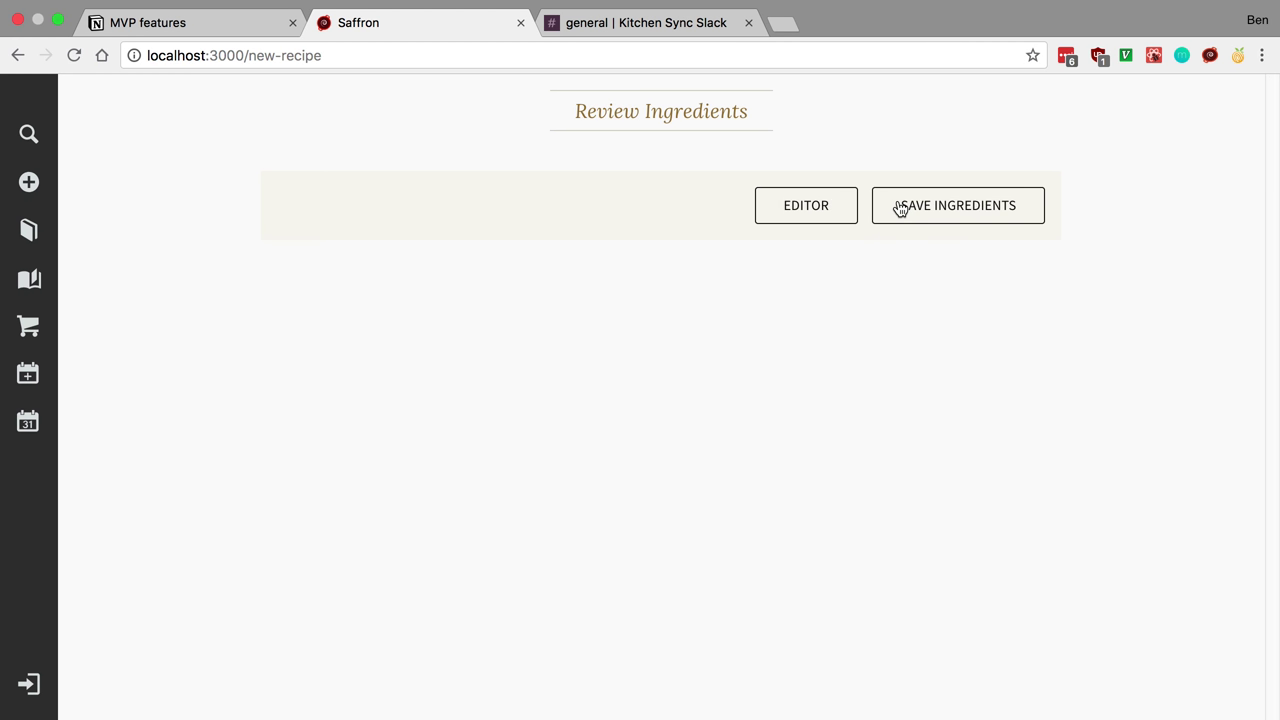
{"action": "left_click", "coordinate": [900, 206]}
- Open the Baked Falafel Crumbles + Salad recipe from the Family Favorites cookbook for editing and show its ingredients editor
{"action": "left_click", "coordinate": [29, 230]}
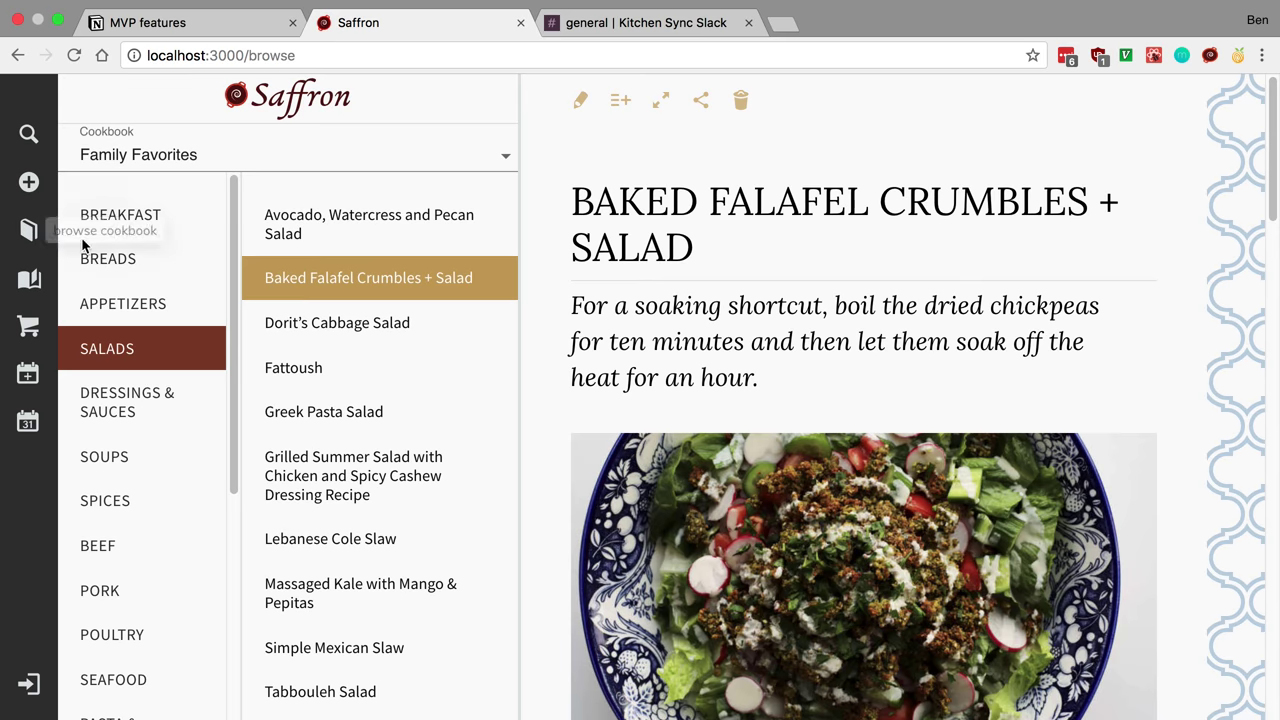
{"action": "left_click", "coordinate": [583, 104]}
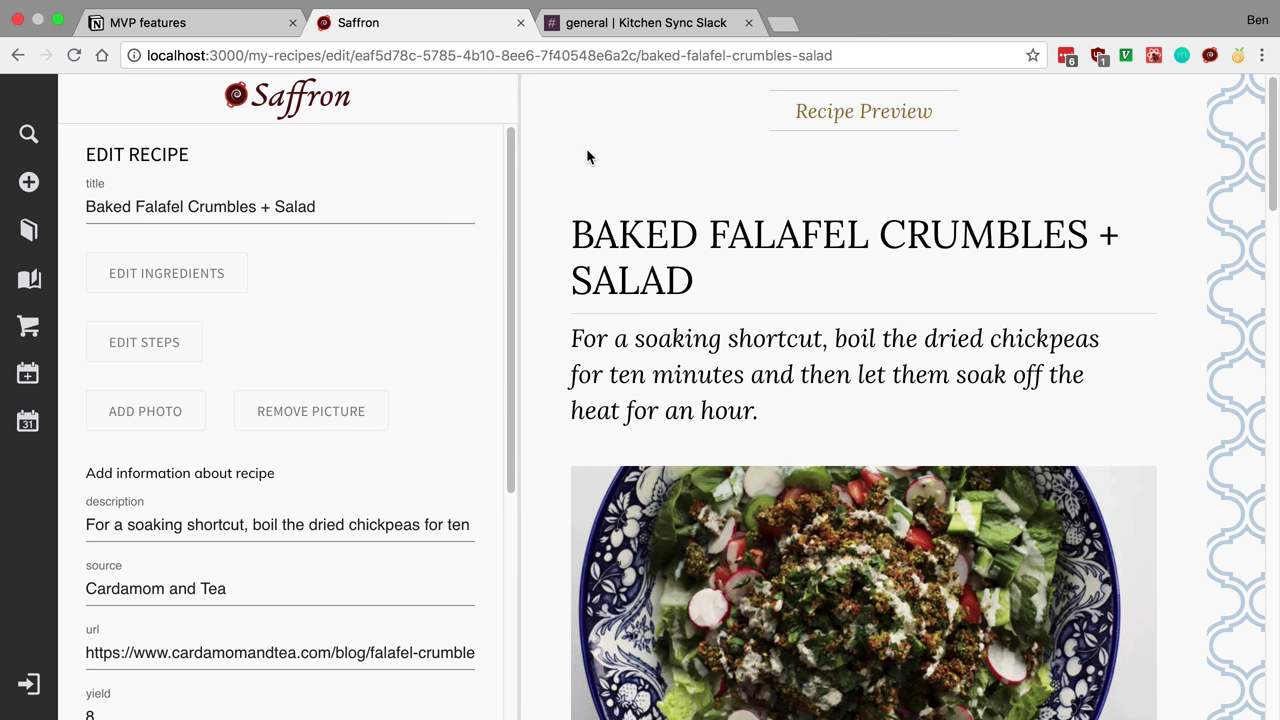
{"action": "left_click", "coordinate": [203, 287]}
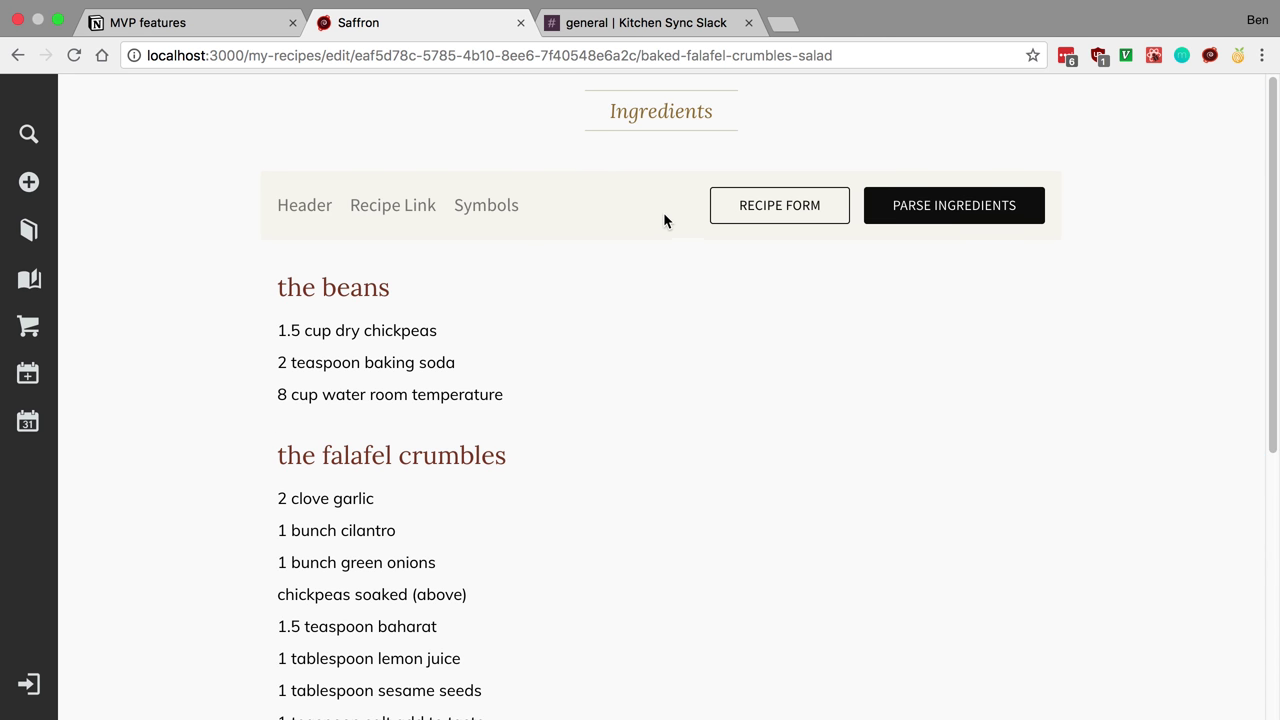
- Parse the falafel recipe's ingredients and examine the titles, amounts, units, ingredients and keywords in the review
{"action": "left_click", "coordinate": [860, 250]}
{"action": "scroll", "coordinate": [682, 278], "scroll_direction": "down", "scroll_amount": 4}
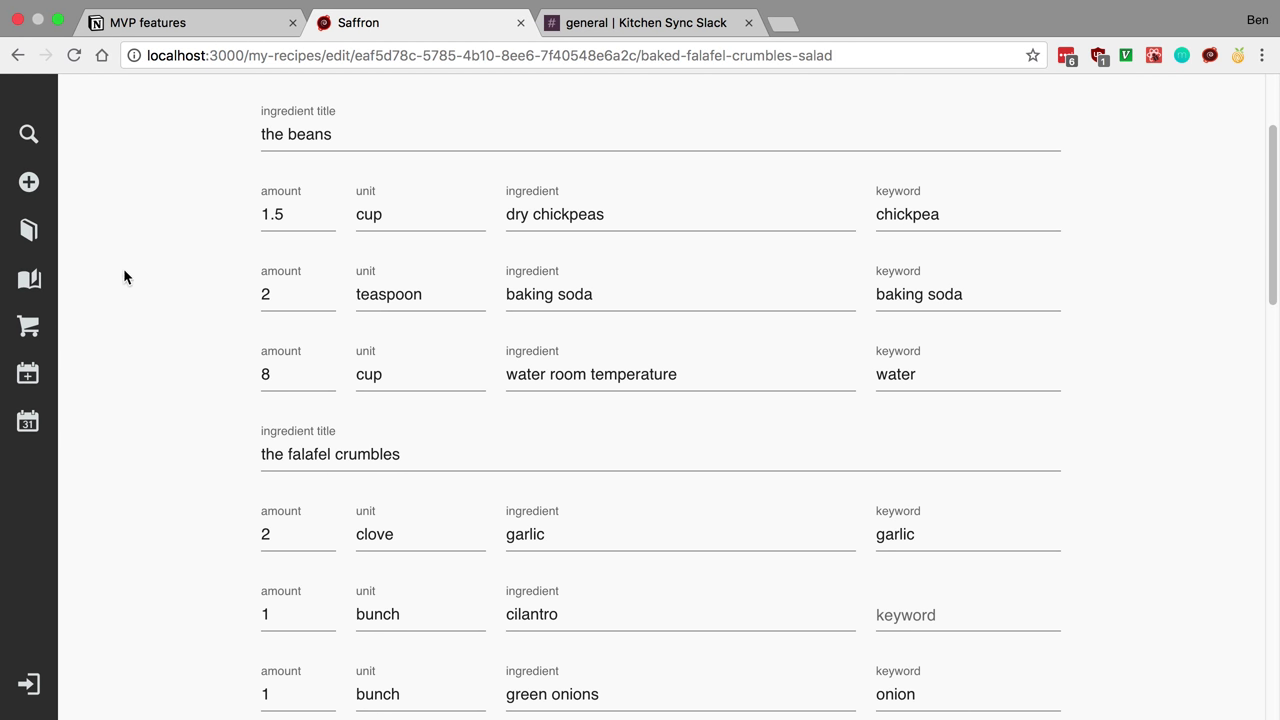
{"action": "scroll", "coordinate": [123, 276], "scroll_direction": "up", "scroll_amount": 1}
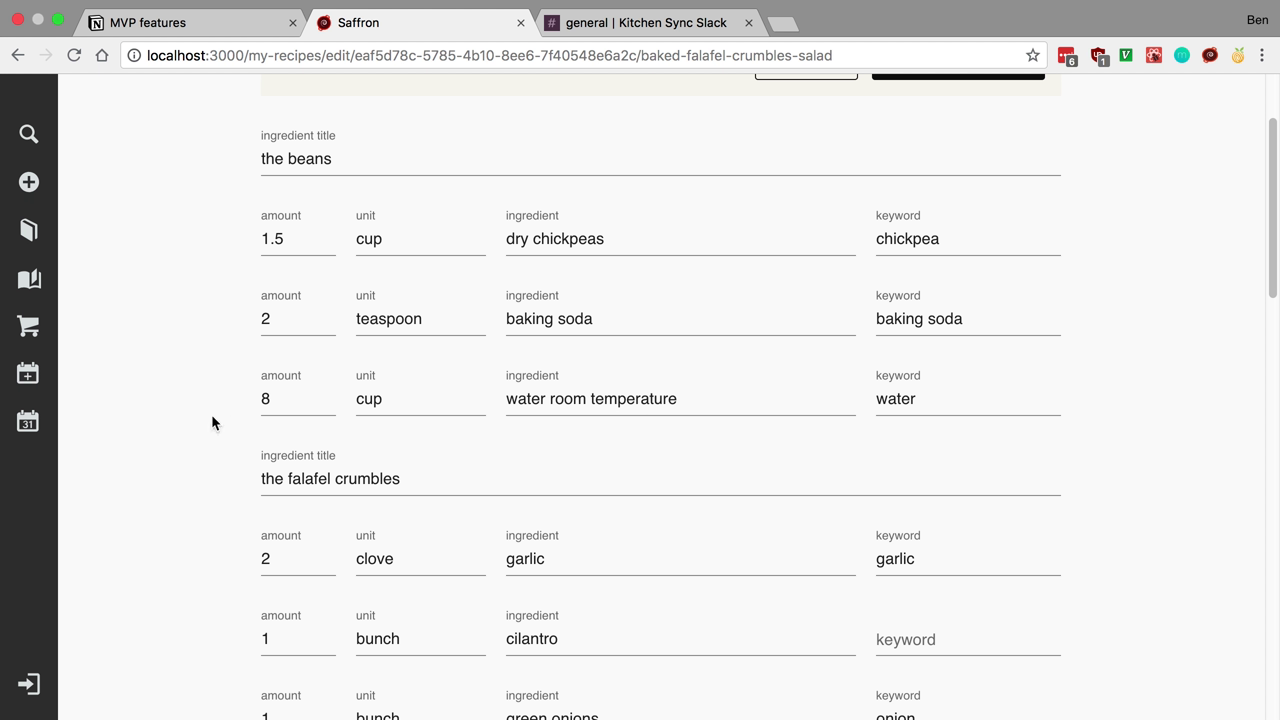
{"action": "scroll", "coordinate": [153, 410], "scroll_direction": "down", "scroll_amount": 10}
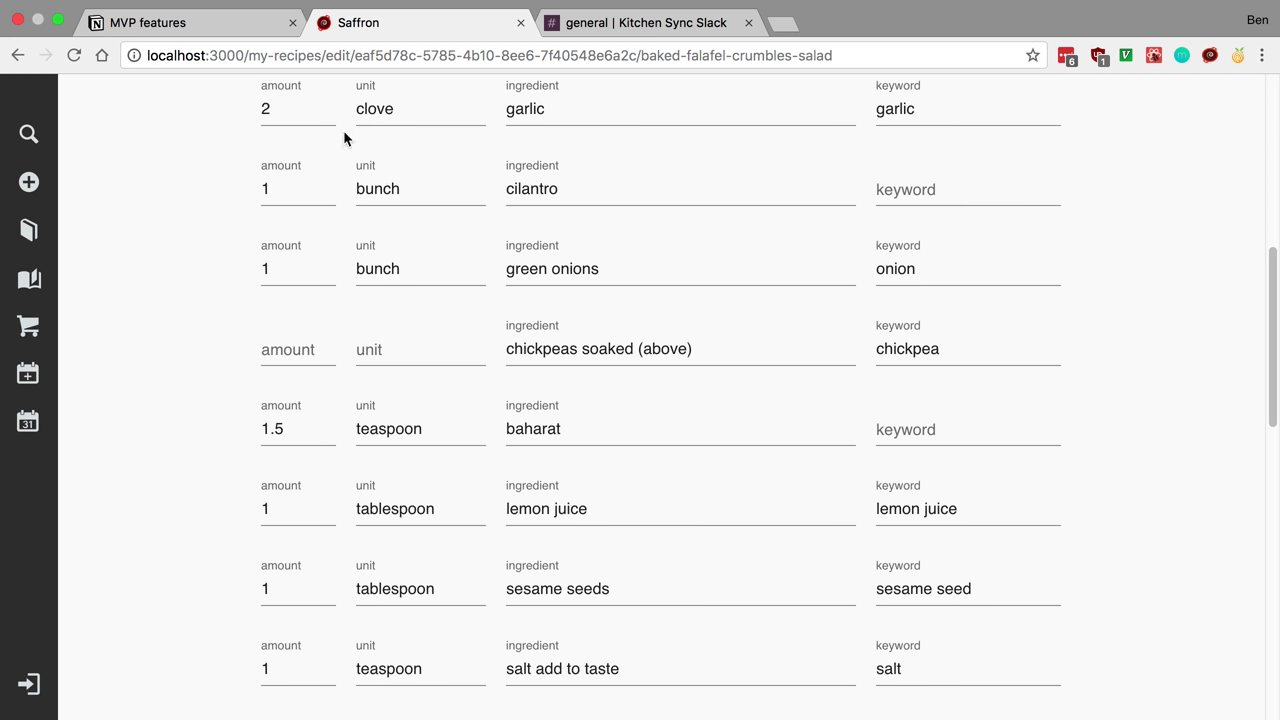
- Consult the Recipe form items in Notion once more and return to the start of Saffron's ingredient review
{"action": "left_click", "coordinate": [243, 24]}
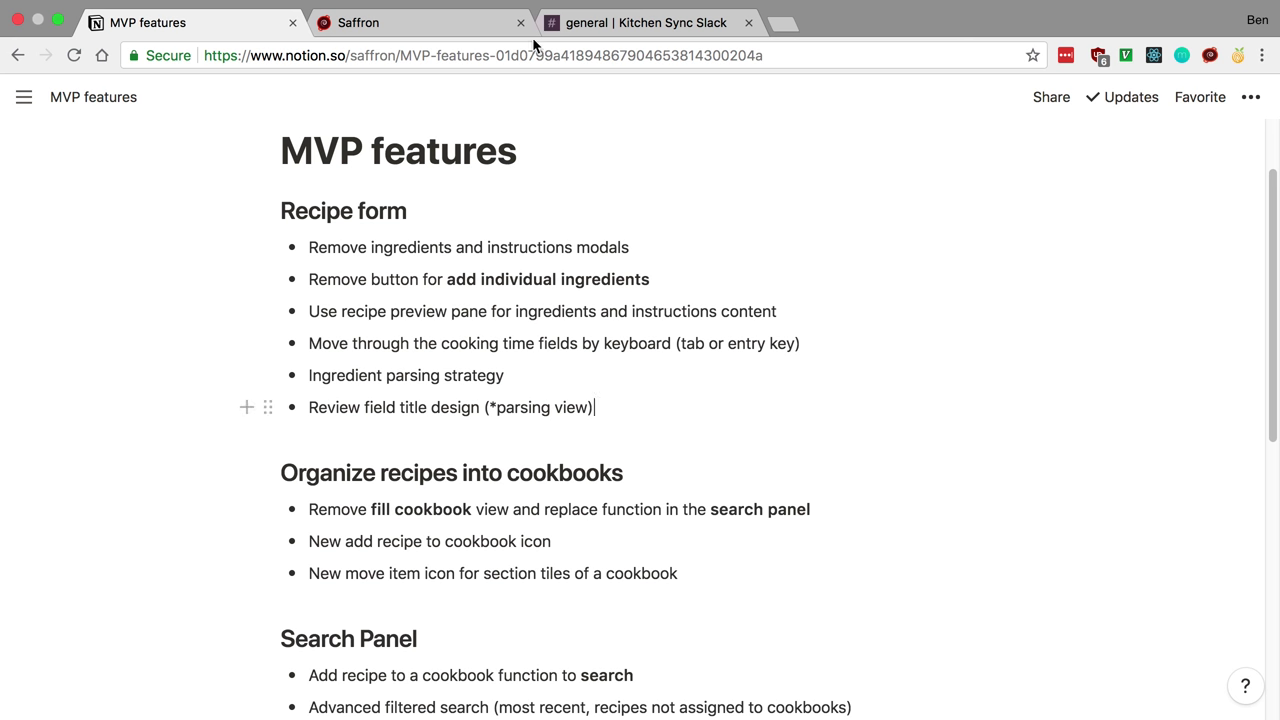
{"action": "left_click", "coordinate": [414, 26]}
{"action": "scroll", "coordinate": [199, 294], "scroll_direction": "up", "scroll_amount": 6}
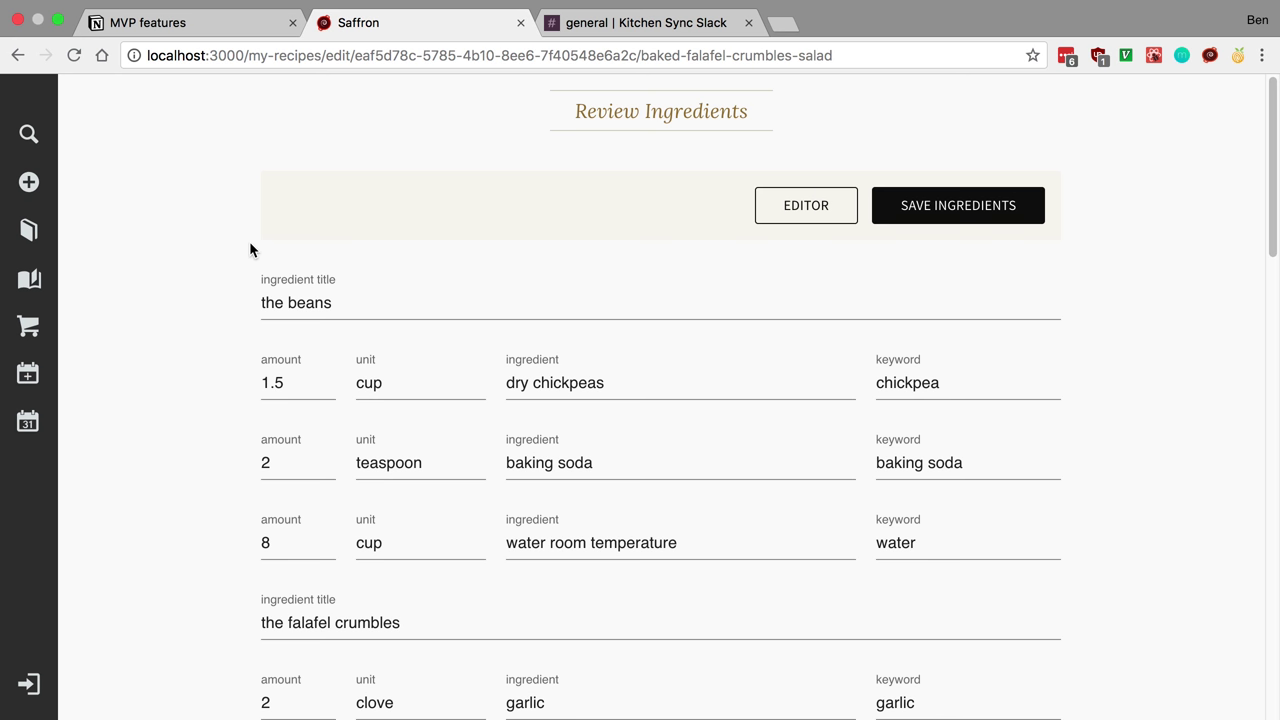
- Leave the ingredient review and reopen the Baked Falafel Crumbles + Salad recipe in the edit form
{"action": "left_click", "coordinate": [29, 182]}
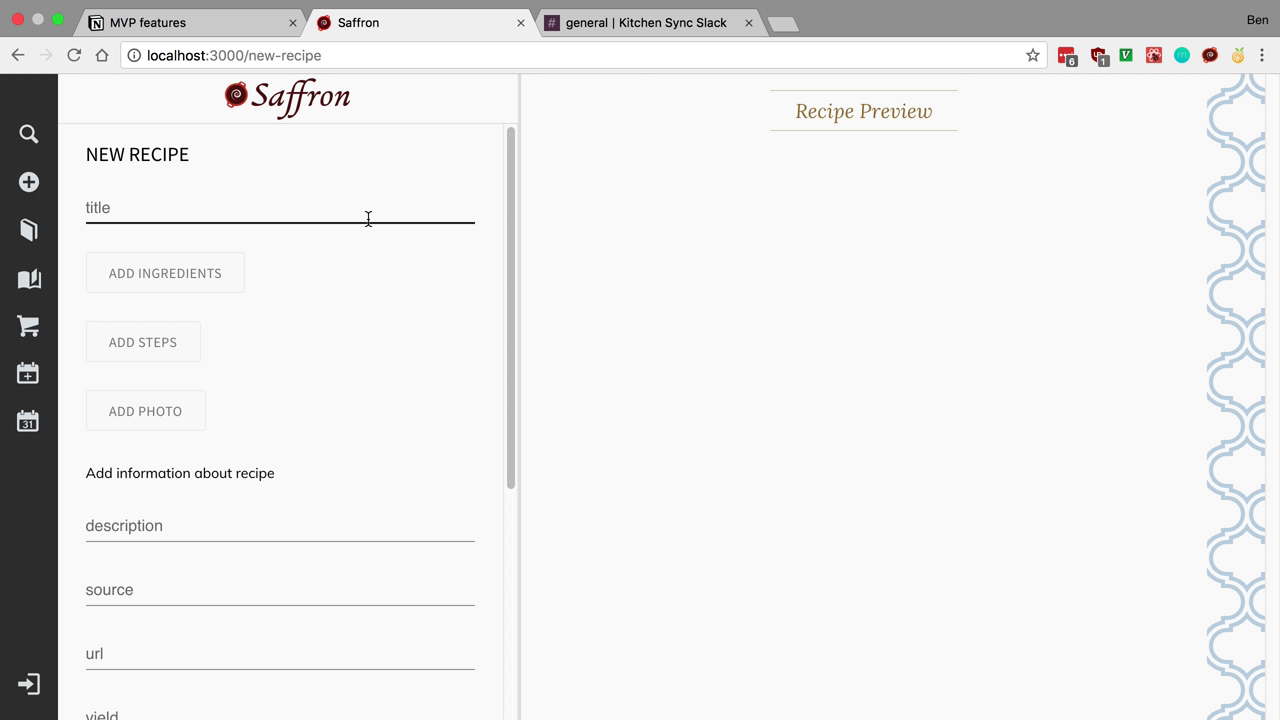
{"action": "left_click", "coordinate": [28, 230]}
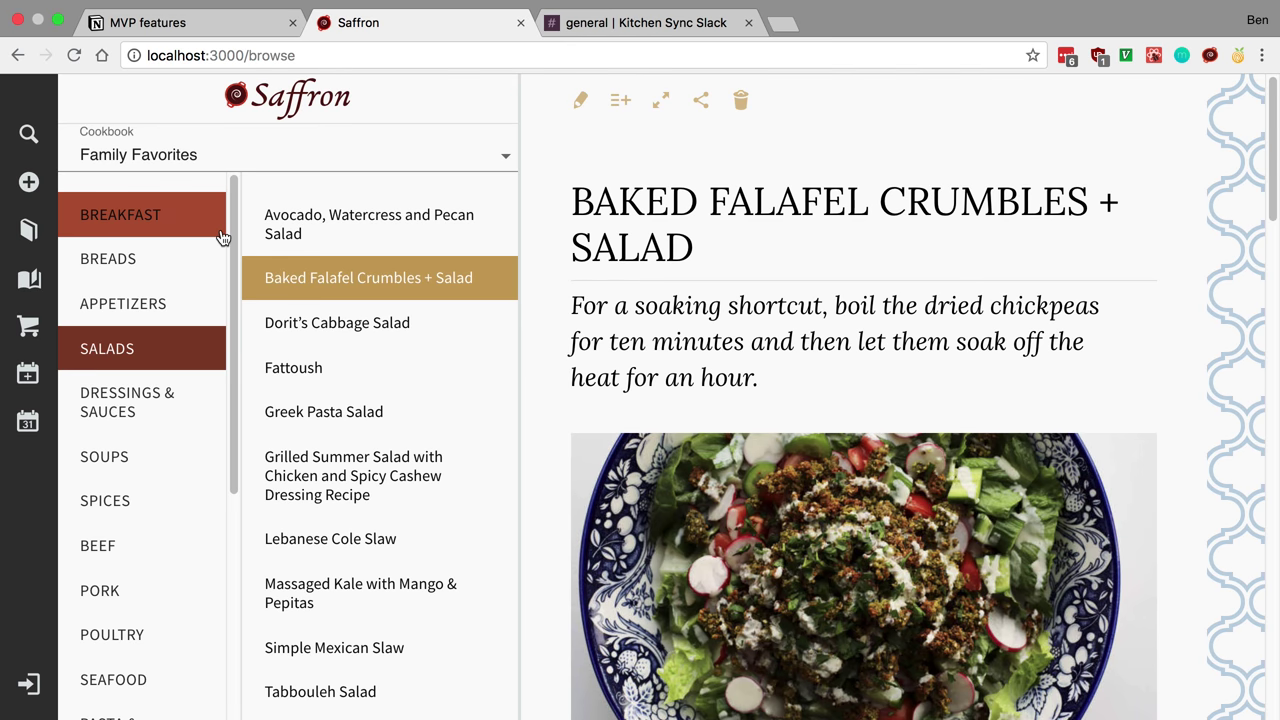
{"action": "left_click", "coordinate": [576, 101]}
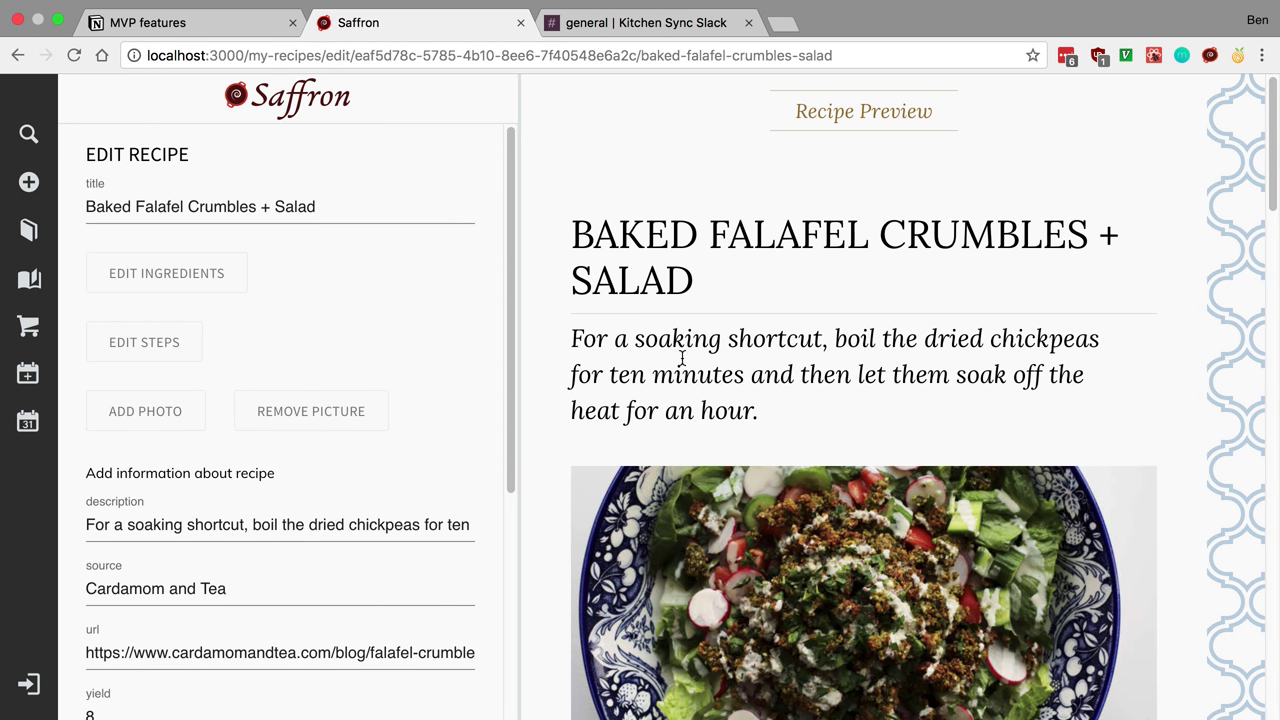
- Examine the falafel recipe's preview, from the photo and cooking times to the ingredients and instructions
{"action": "scroll", "coordinate": [840, 408], "scroll_direction": "down", "scroll_amount": 1}
{"action": "scroll", "coordinate": [840, 405], "scroll_direction": "down", "scroll_amount": 2}
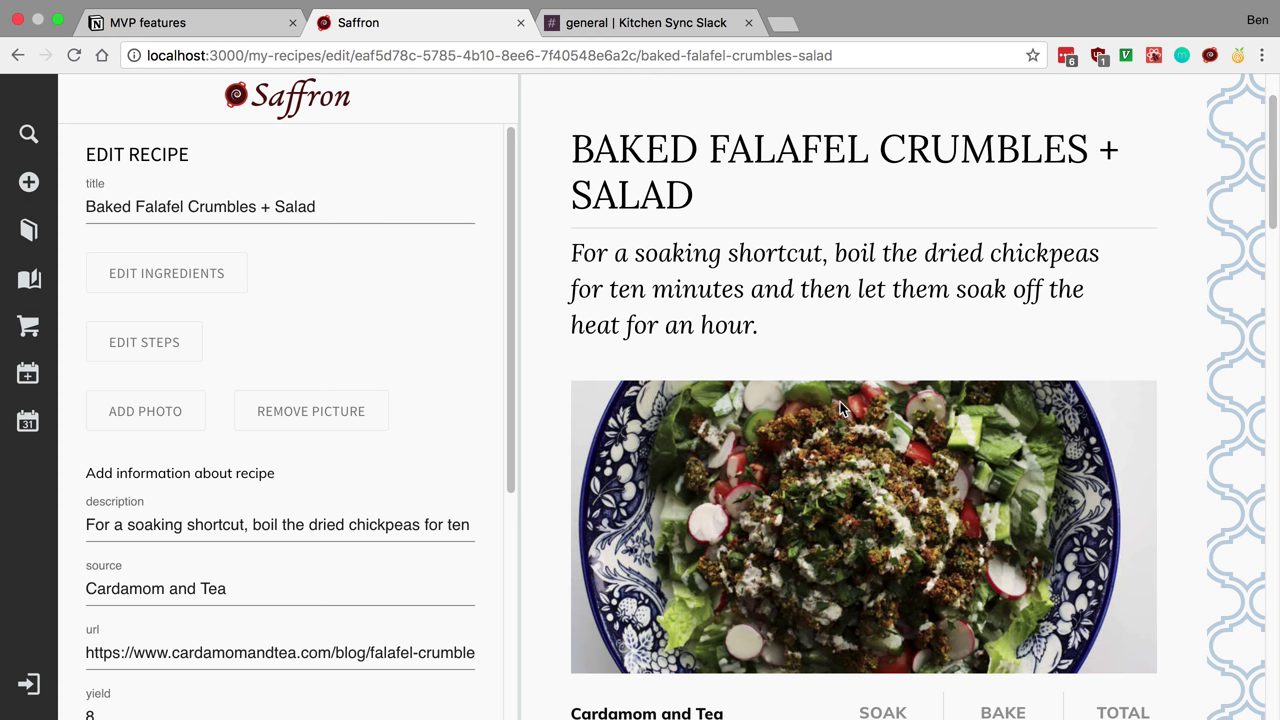
{"action": "scroll", "coordinate": [840, 401], "scroll_direction": "down", "scroll_amount": 5}
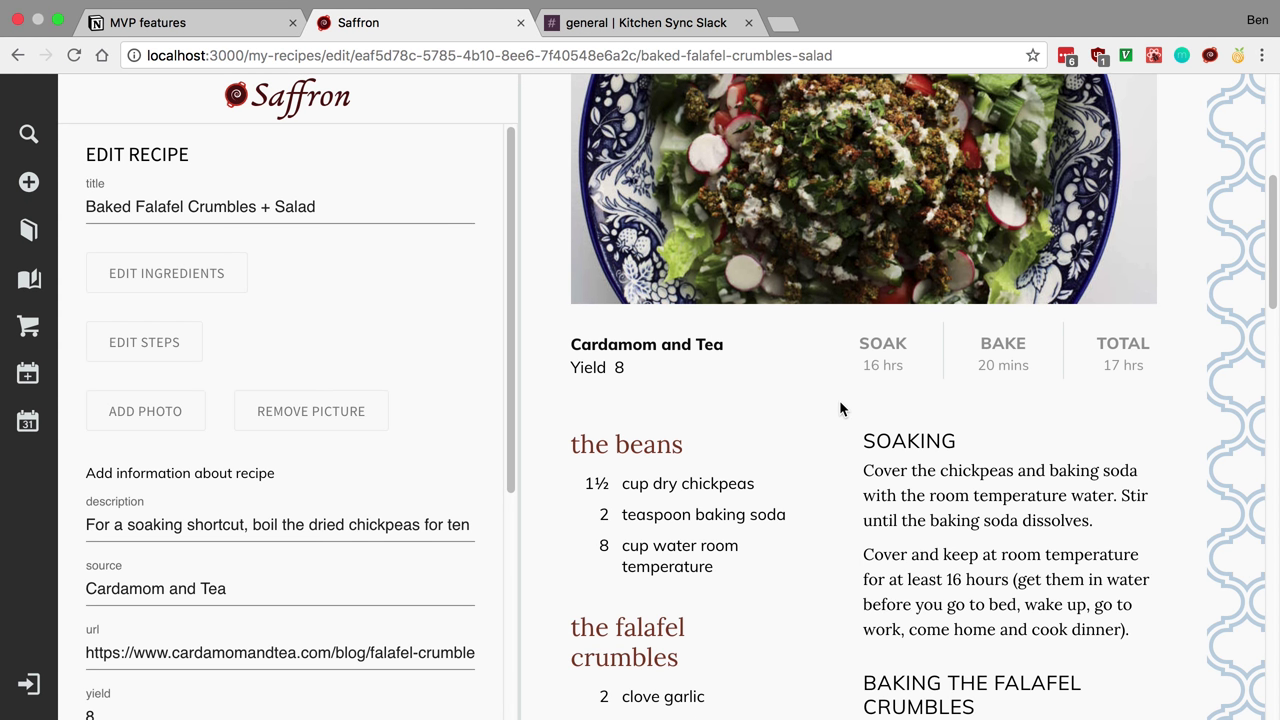
{"action": "scroll", "coordinate": [840, 405], "scroll_direction": "down", "scroll_amount": 15}
{"action": "scroll", "coordinate": [839, 415], "scroll_direction": "up", "scroll_amount": 15}
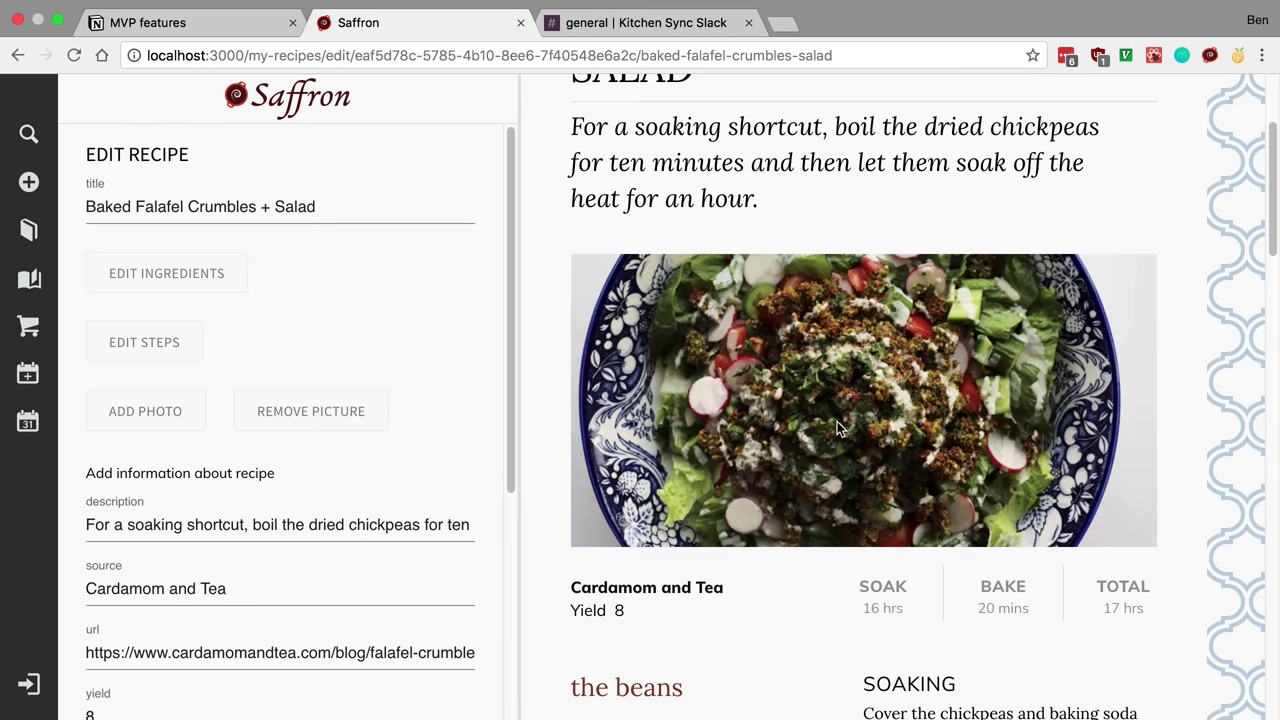
{"action": "scroll", "coordinate": [837, 421], "scroll_direction": "up", "scroll_amount": 4}
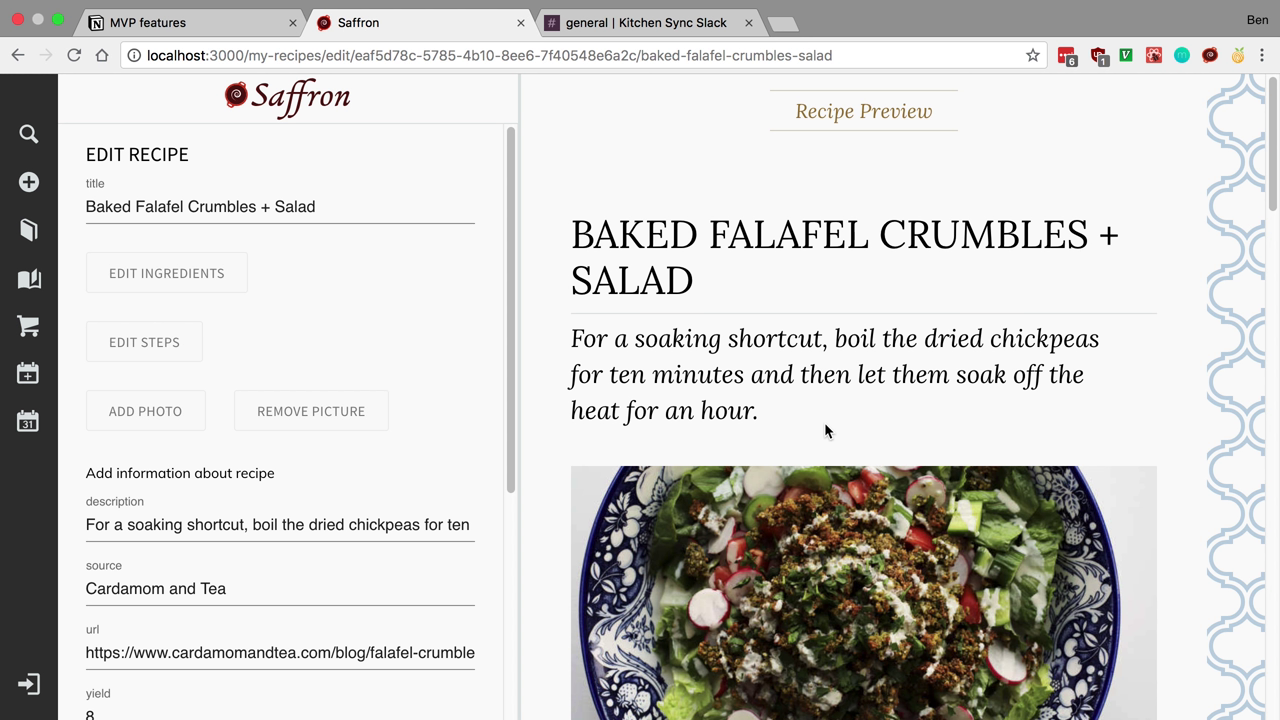
- View the falafel recipe's instructions editor, go back to the recipe form and open its ingredients editor
{"action": "left_click", "coordinate": [129, 342]}
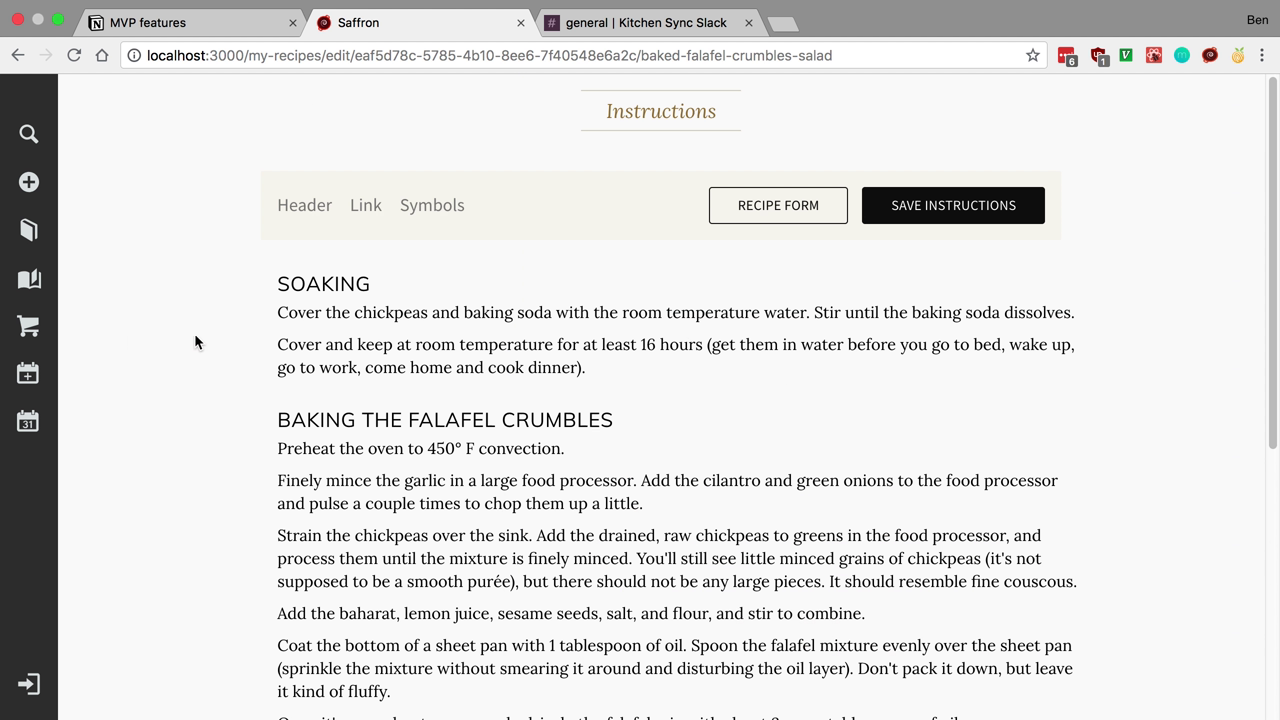
{"action": "left_click", "coordinate": [740, 207]}
{"action": "left_click", "coordinate": [180, 273]}
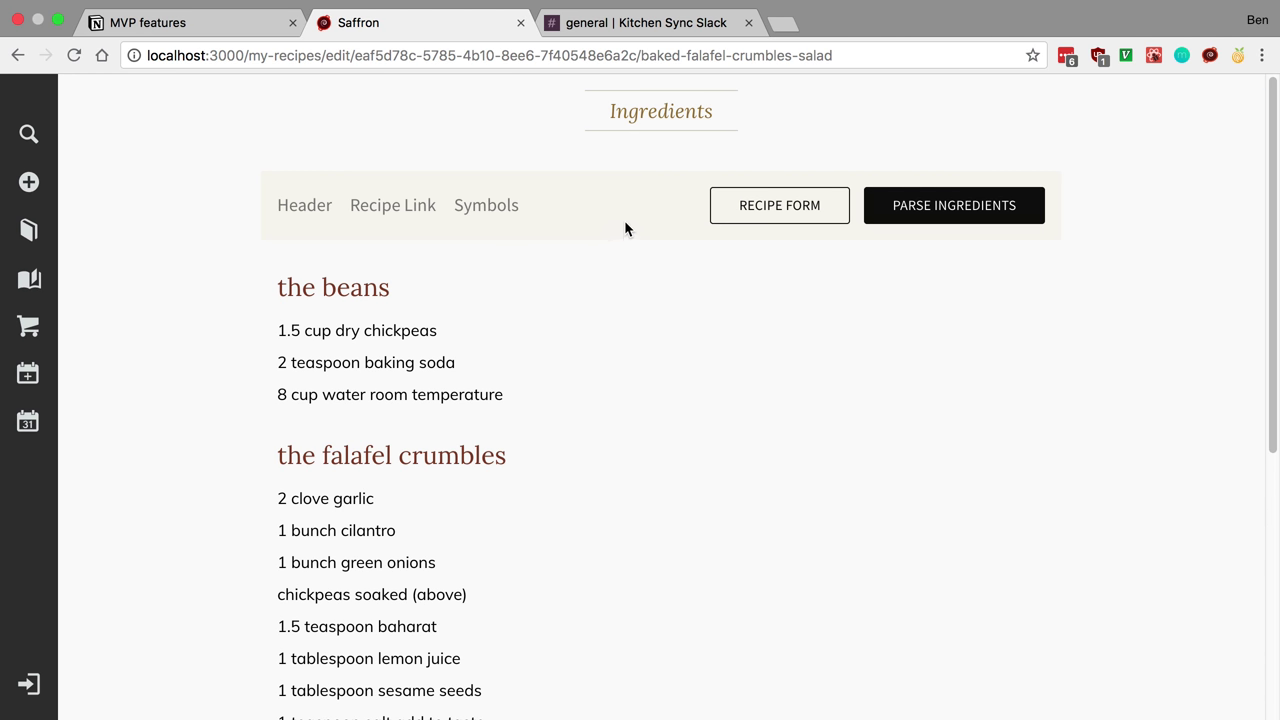
- Parse the falafel ingredients to view the review fields, go back to the ingredients editor and return to the recipe form
{"action": "left_click", "coordinate": [953, 207]}
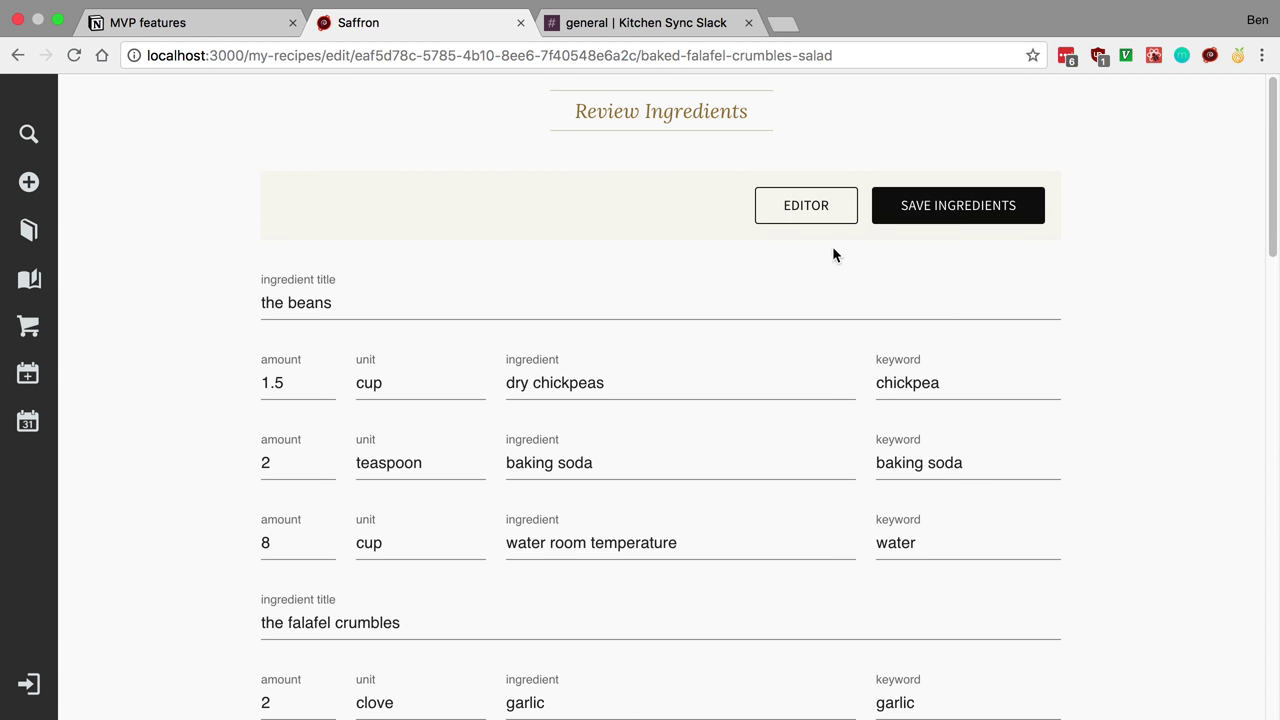
{"action": "left_click", "coordinate": [790, 205]}
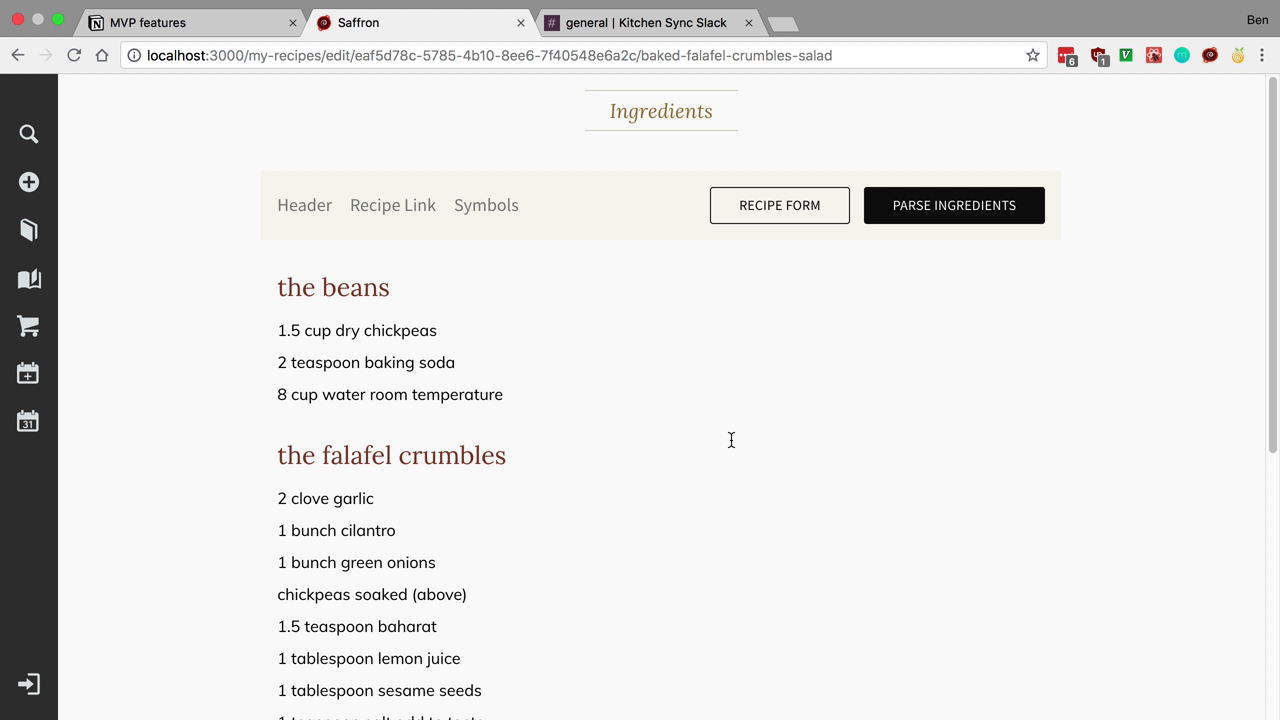
{"action": "left_click", "coordinate": [737, 222]}
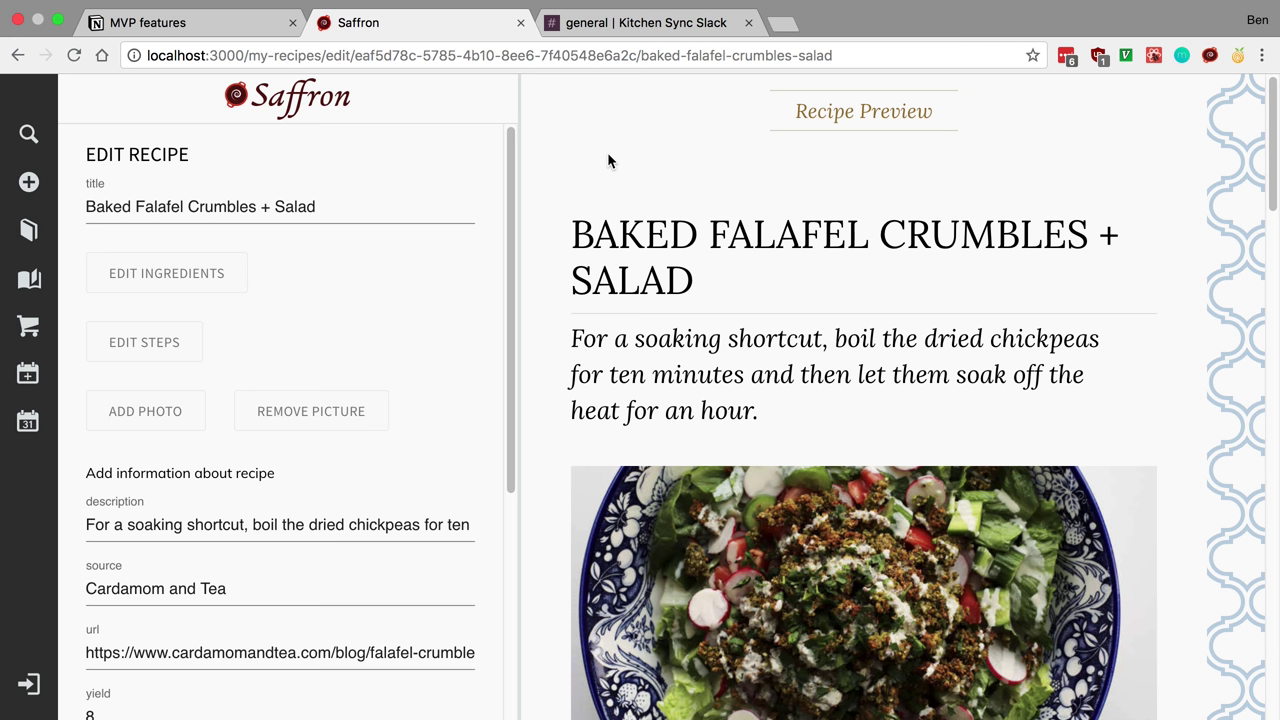
- Look over the falafel recipe's preview down to the cooking times and back up to its title
{"action": "scroll", "coordinate": [608, 156], "scroll_direction": "down", "scroll_amount": 1}
{"action": "scroll", "coordinate": [608, 160], "scroll_direction": "down", "scroll_amount": 5}
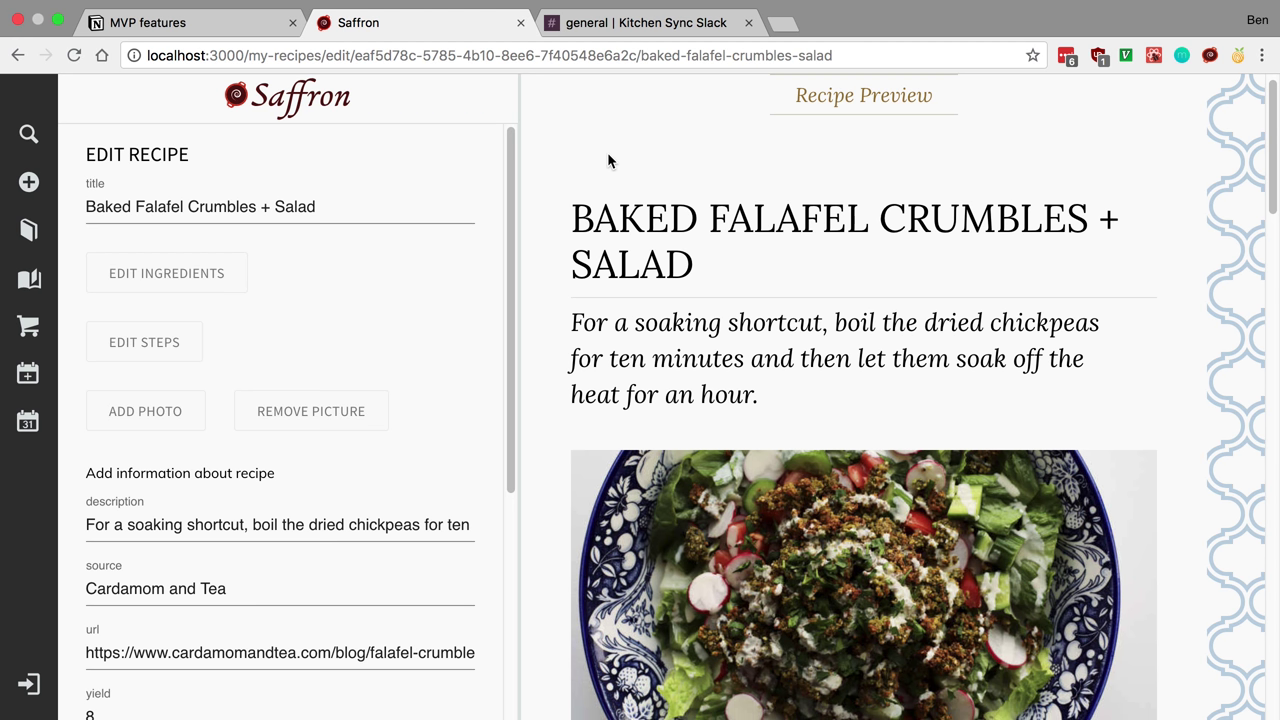
{"action": "scroll", "coordinate": [630, 220], "scroll_direction": "down", "scroll_amount": 5}
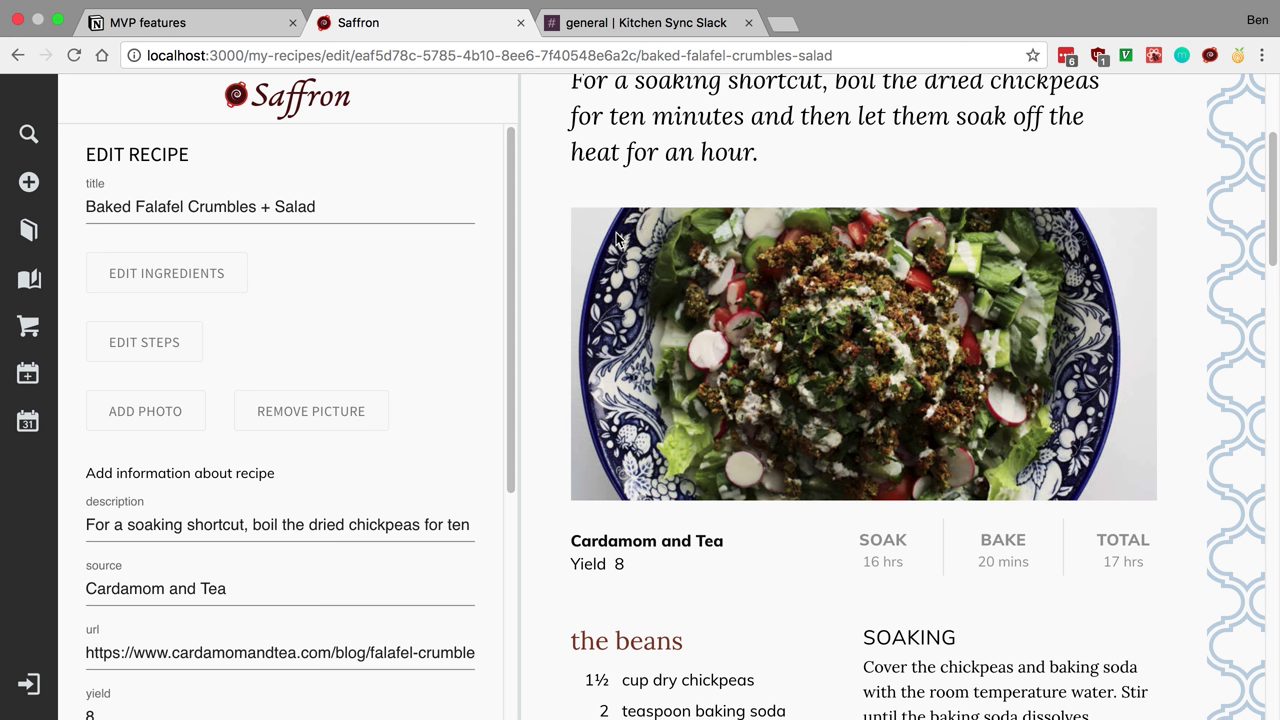
{"action": "scroll", "coordinate": [625, 357], "scroll_direction": "up", "scroll_amount": 3}
{"action": "scroll", "coordinate": [625, 357], "scroll_direction": "up", "scroll_amount": 1}
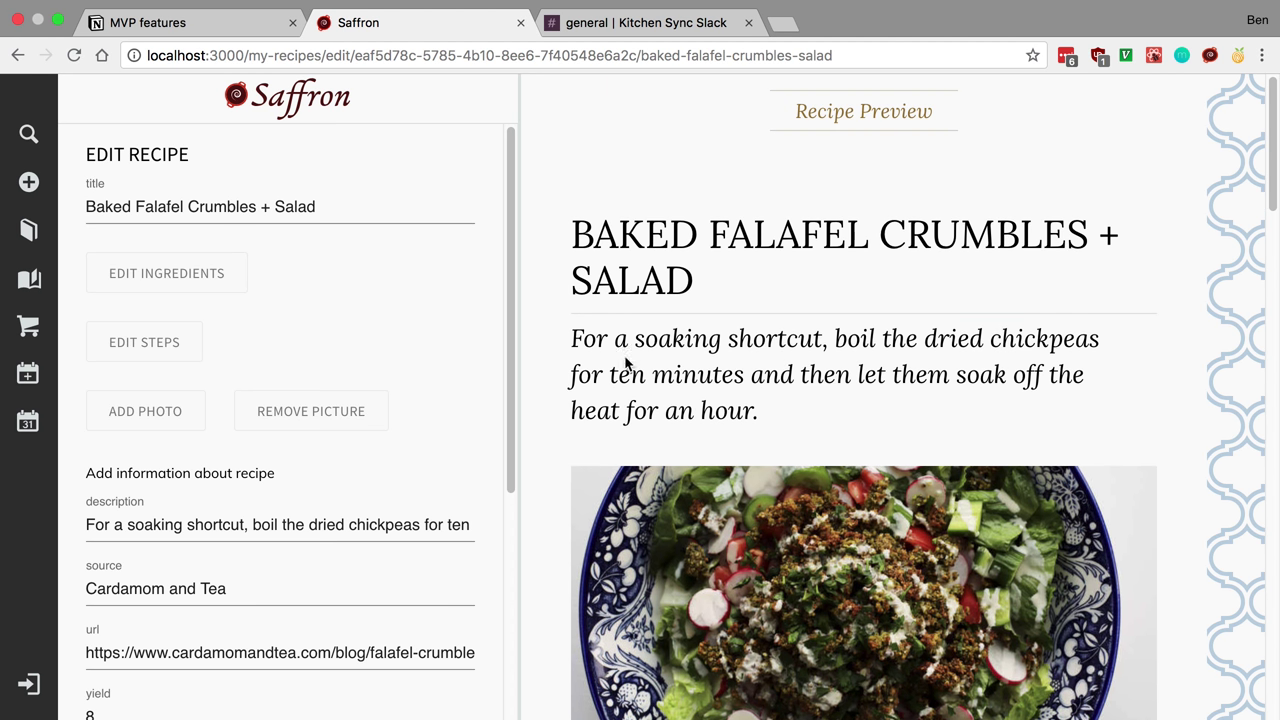
- Switch to the MVP features list in Notion and read the items on organizing recipes into cookbooks
{"action": "left_click", "coordinate": [248, 28]}
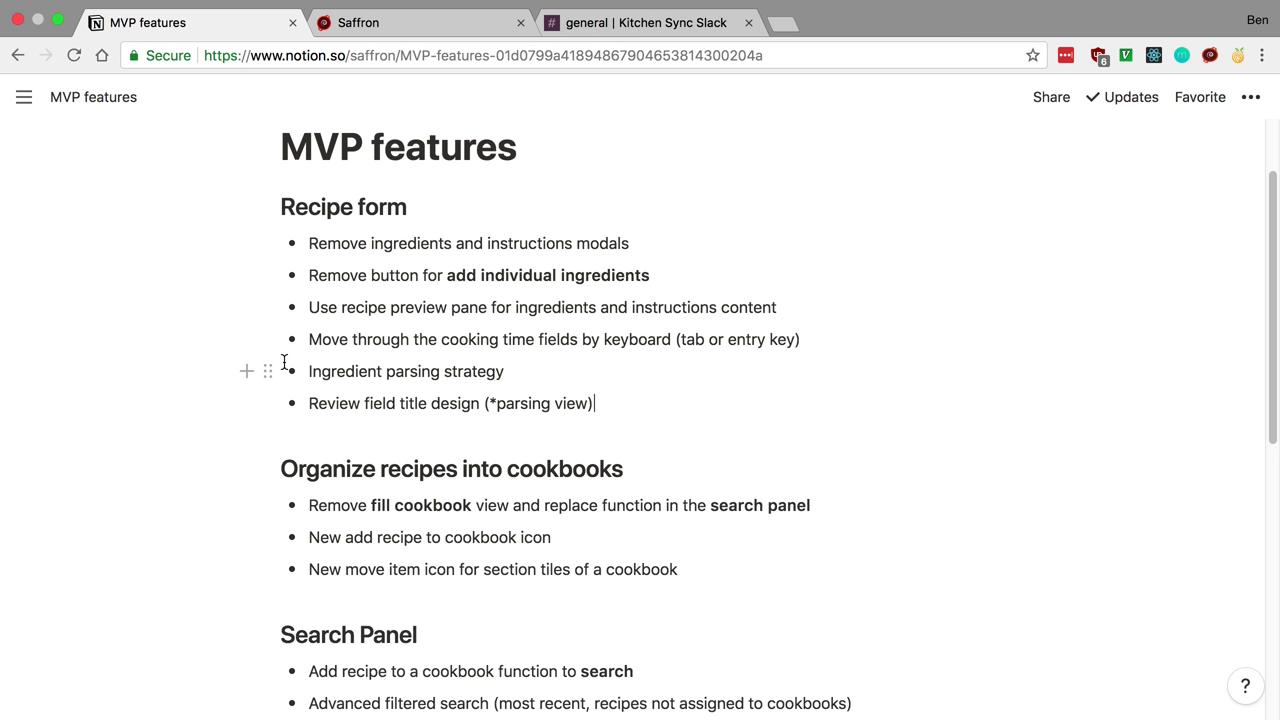
{"action": "scroll", "coordinate": [266, 340], "scroll_direction": "down", "scroll_amount": 2}
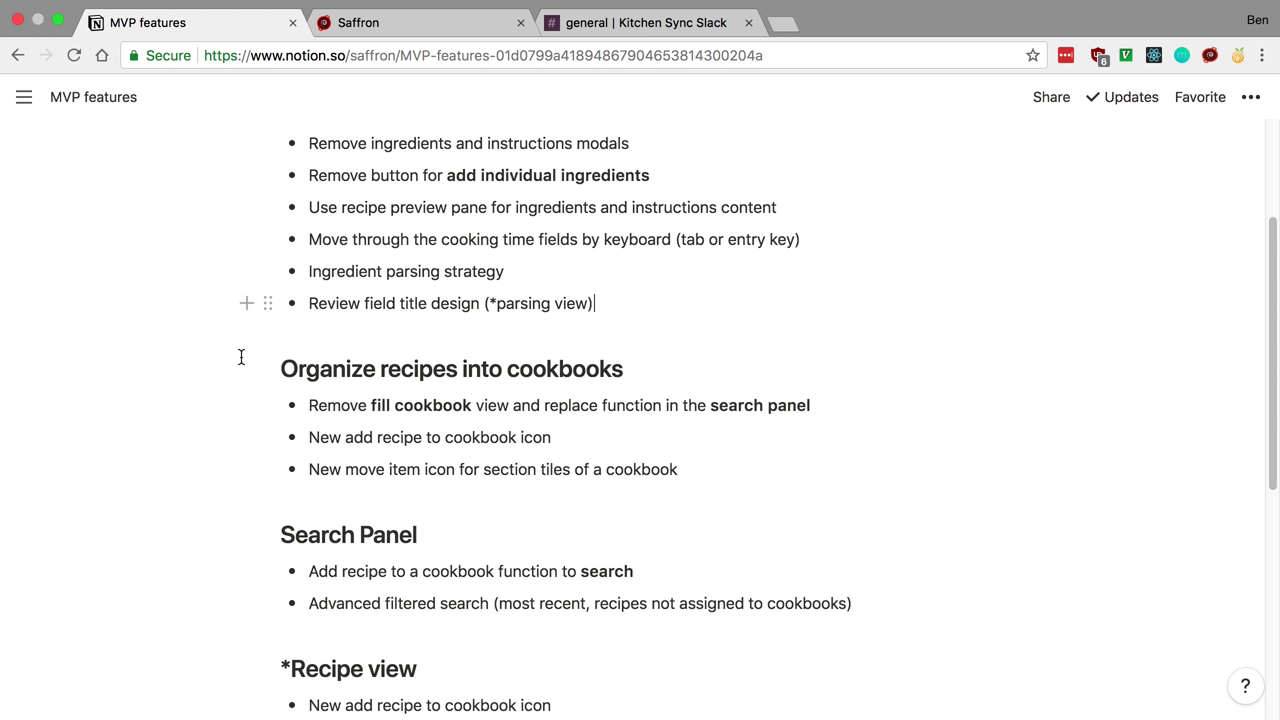
{"action": "scroll", "coordinate": [241, 357], "scroll_direction": "down", "scroll_amount": 1}
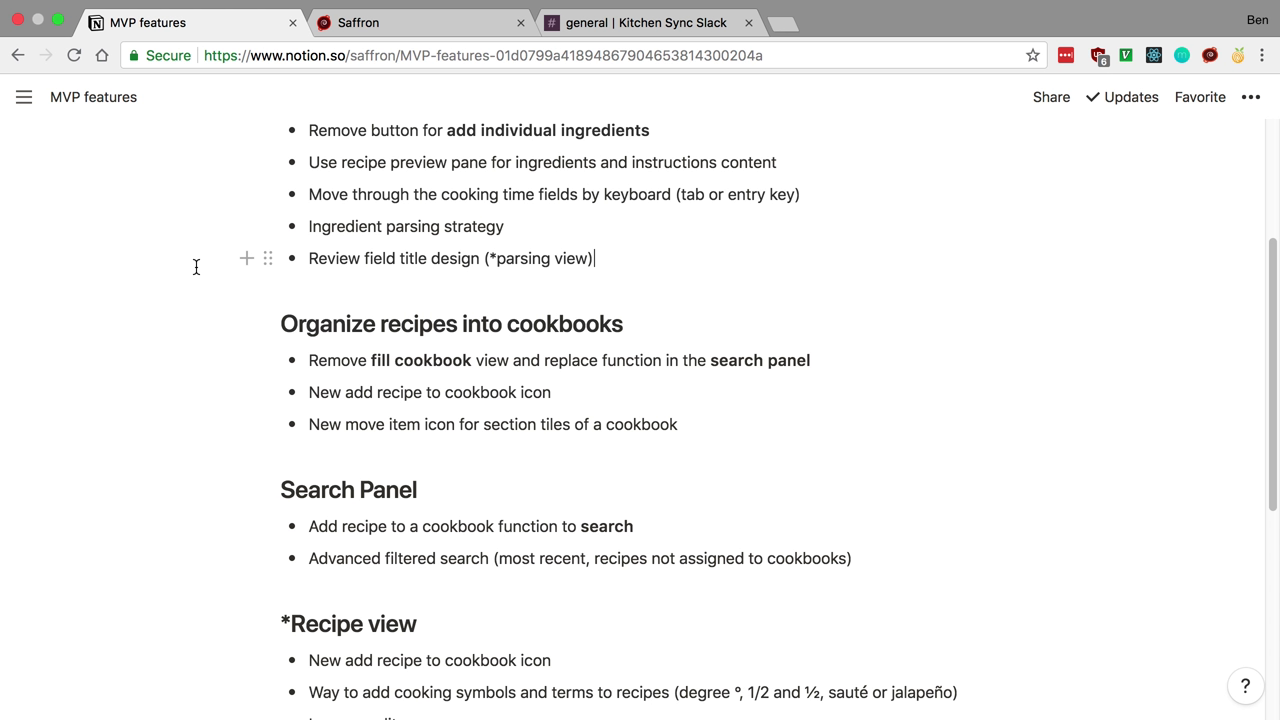
- Switch back to Saffron, view the My Cookbooks page and continue to the Fill Cookbook view
{"action": "left_click", "coordinate": [425, 30]}
{"action": "left_click", "coordinate": [33, 278]}
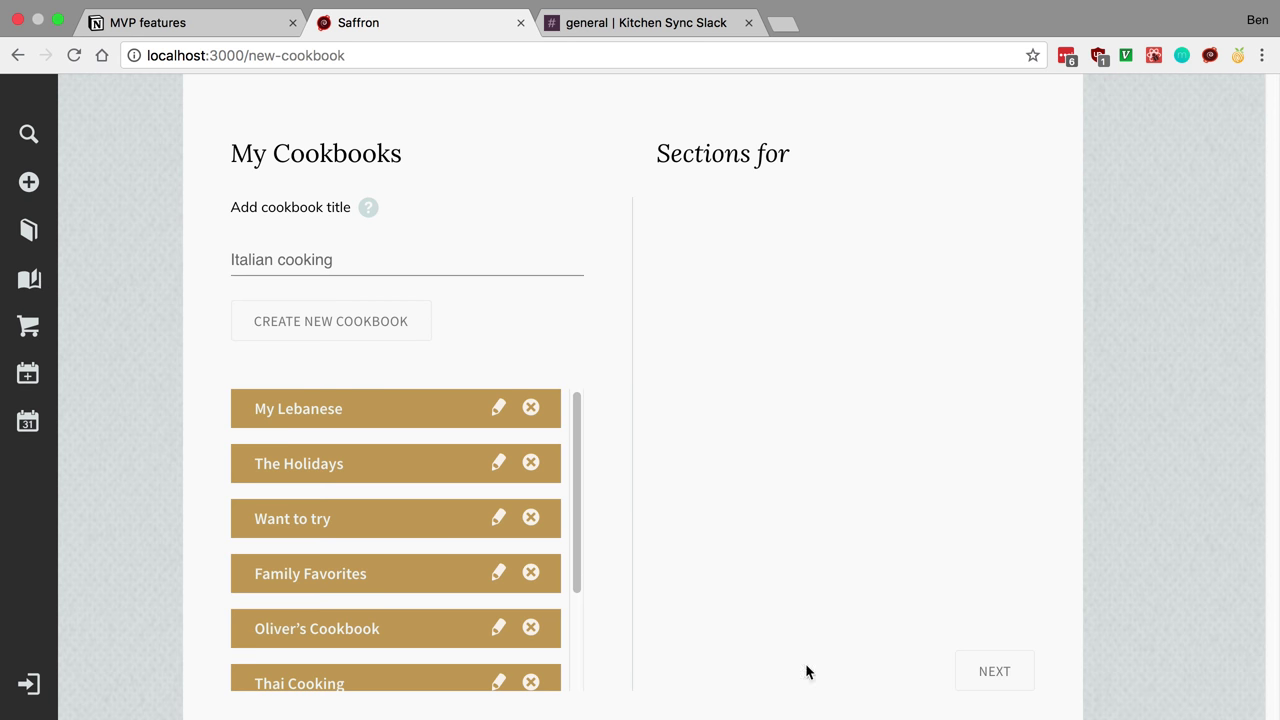
{"action": "left_click", "coordinate": [972, 667]}
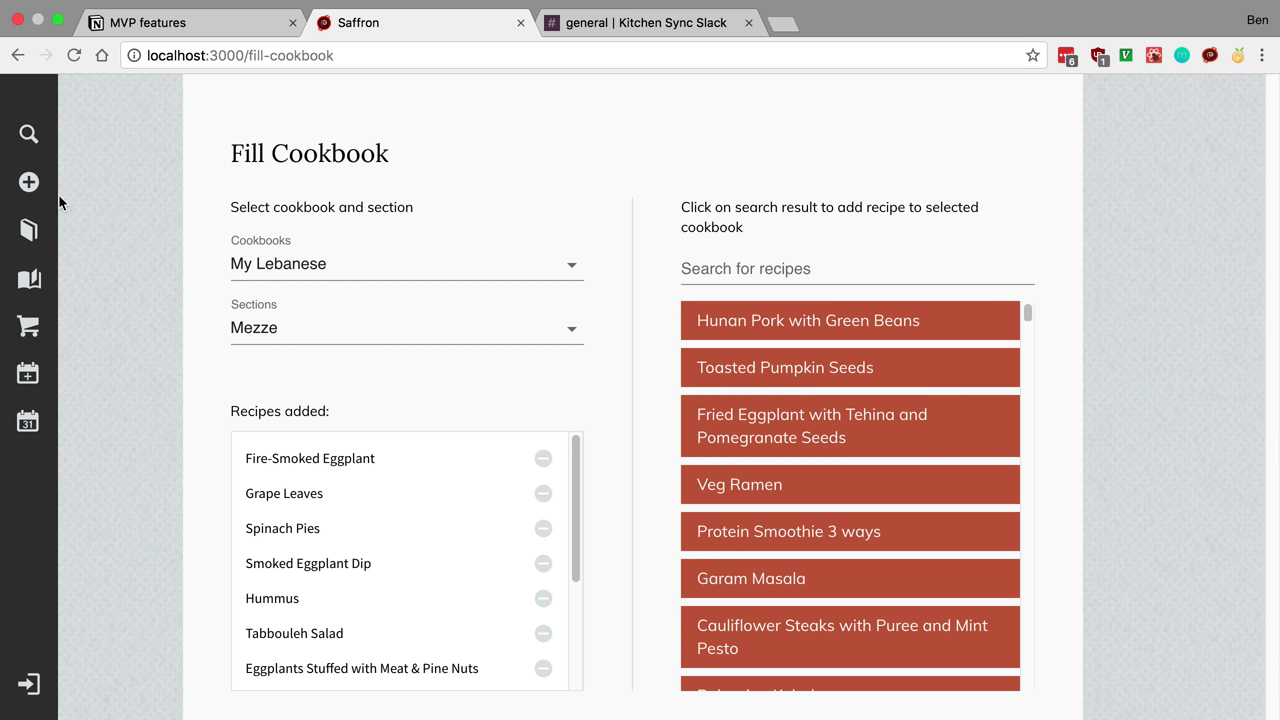
- Go to the recipe search, look for rice recipes and open Basmati Rice 6 Ways
{"action": "left_click", "coordinate": [27, 134]}
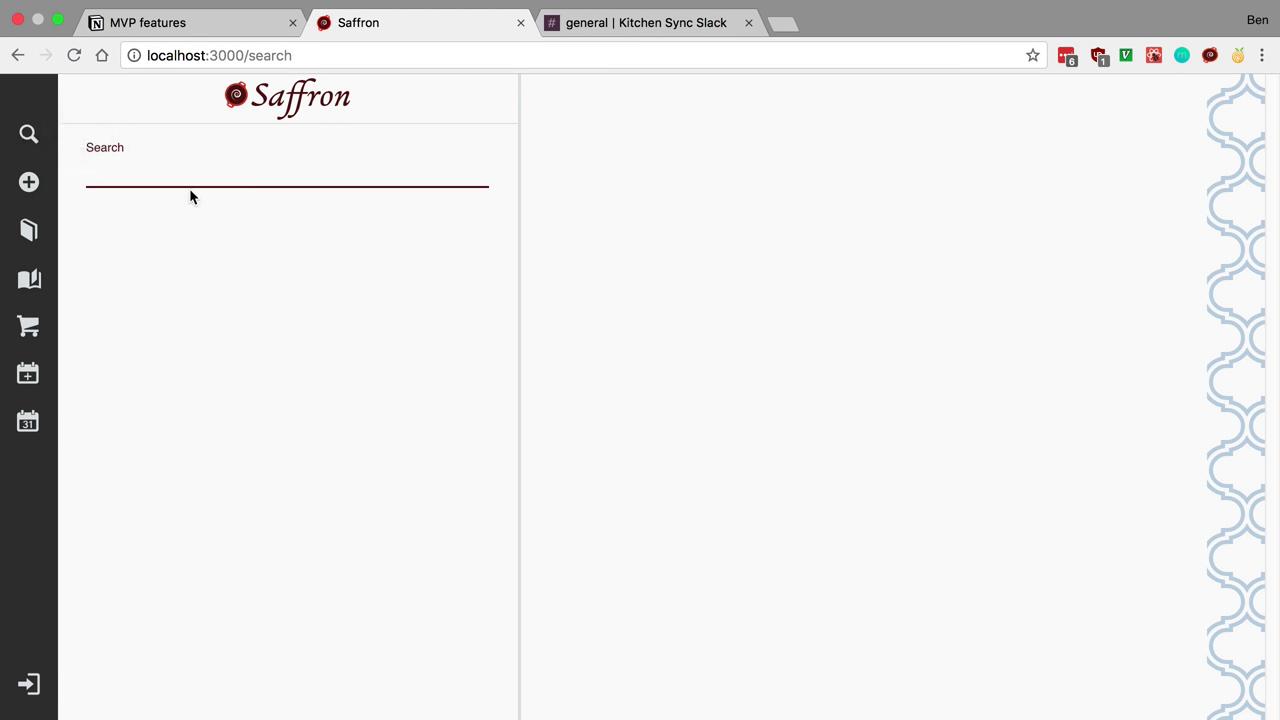
{"action": "type", "text": "ric"}
{"action": "key", "text": "BackSpace"}
{"action": "key", "text": "BackSpace"}
{"action": "key", "text": "BackSpace"}
{"action": "left_click", "coordinate": [300, 298]}
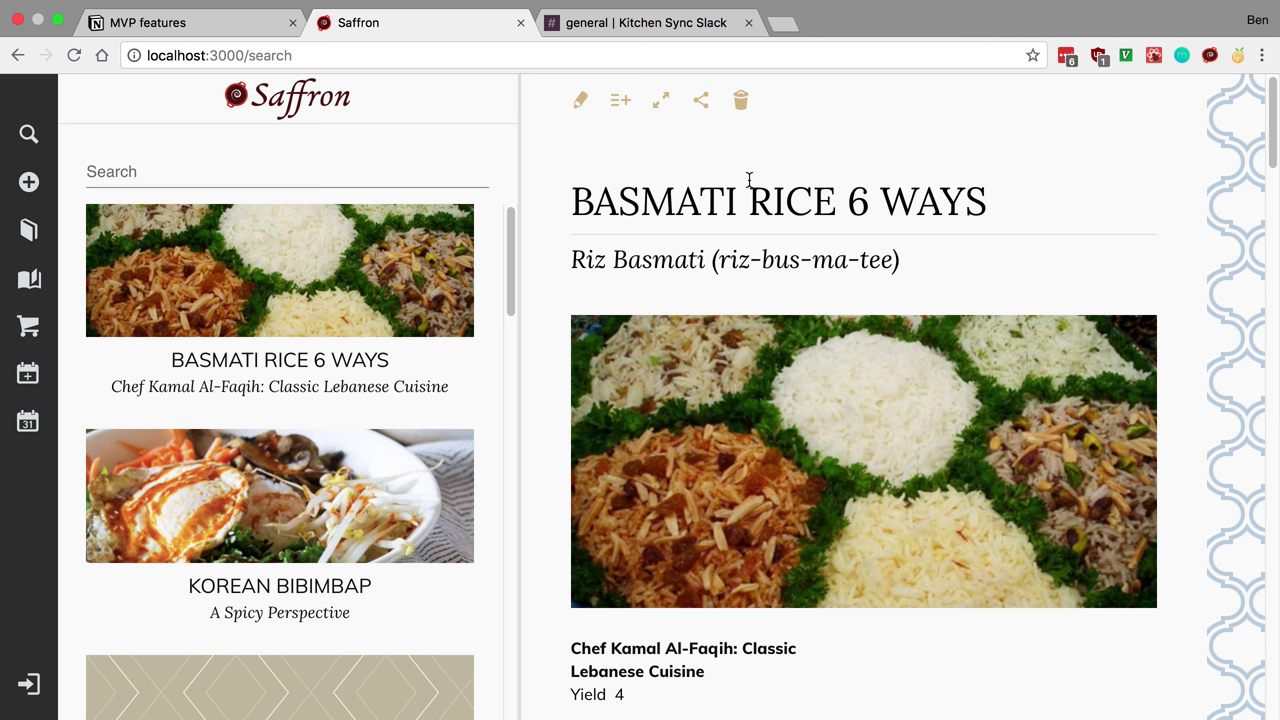
- List all recipes from the Classic Lebanese Cuisine source, browse them and open Fried Cauliflower
{"action": "left_click", "coordinate": [316, 390]}
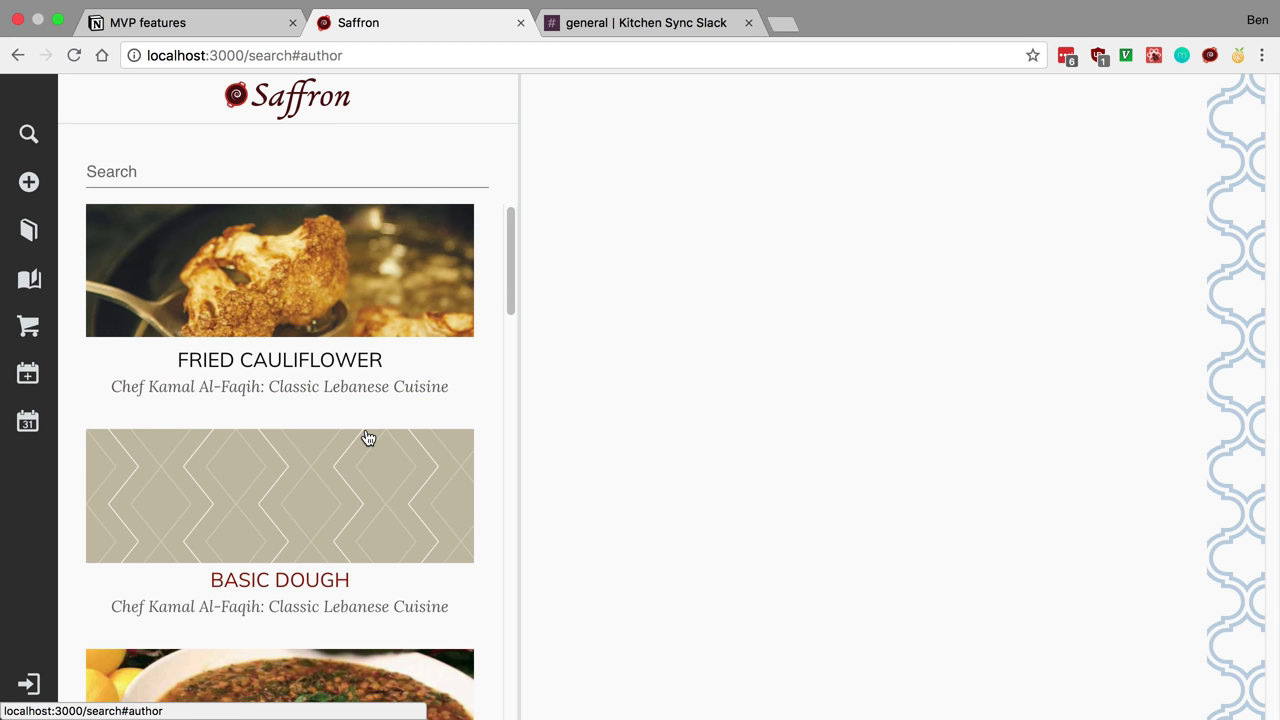
{"action": "scroll", "coordinate": [368, 438], "scroll_direction": "down", "scroll_amount": 4}
{"action": "scroll", "coordinate": [362, 440], "scroll_direction": "down", "scroll_amount": 3}
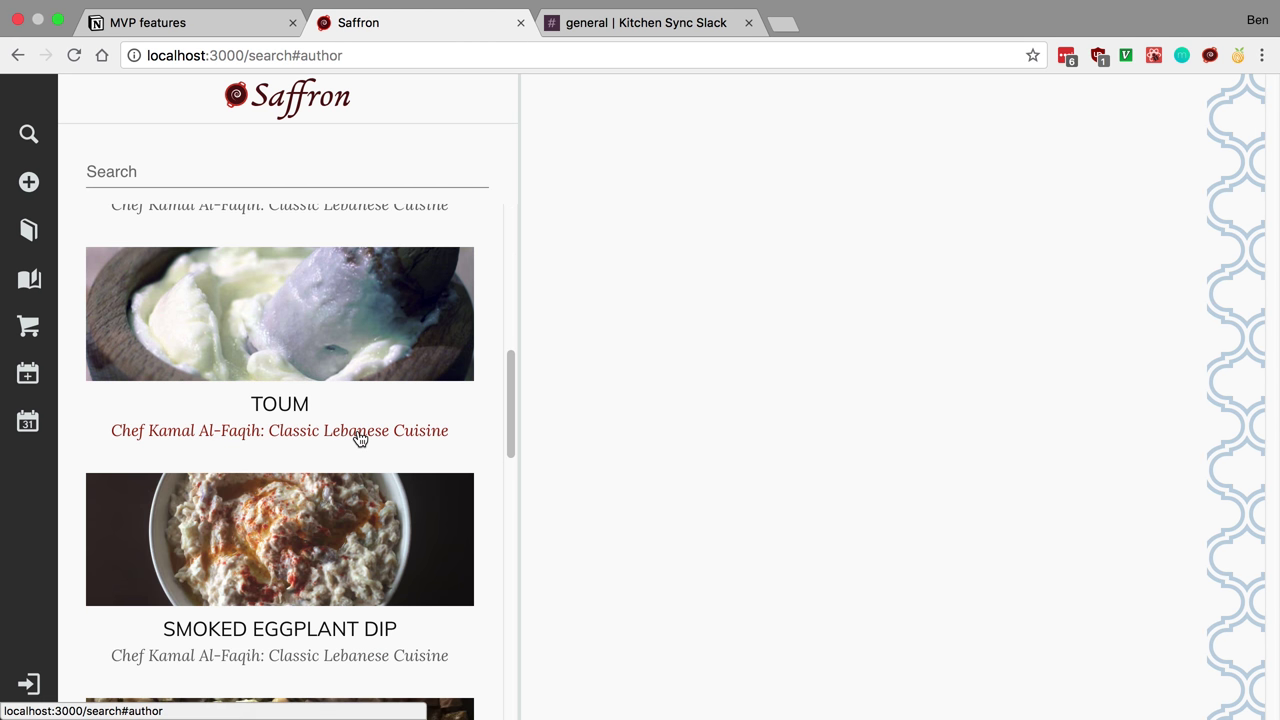
{"action": "scroll", "coordinate": [360, 440], "scroll_direction": "down", "scroll_amount": 3}
{"action": "scroll", "coordinate": [360, 440], "scroll_direction": "up", "scroll_amount": 10}
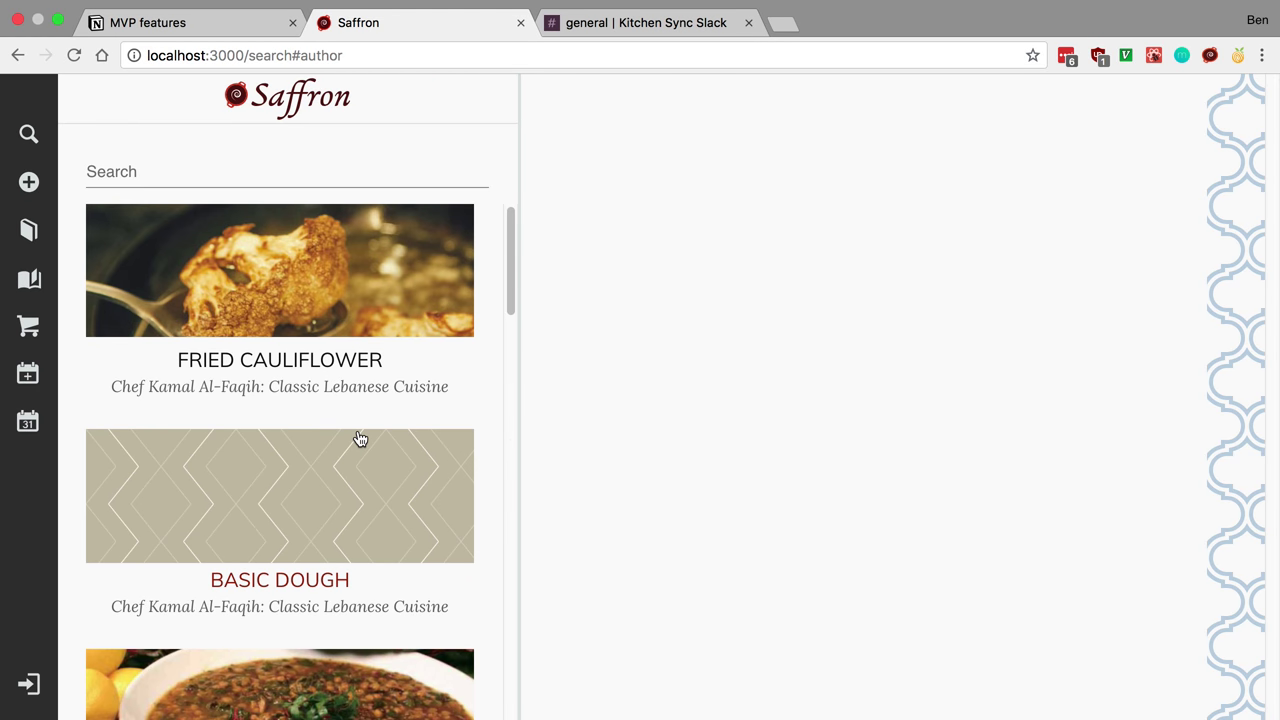
{"action": "left_click", "coordinate": [320, 304]}
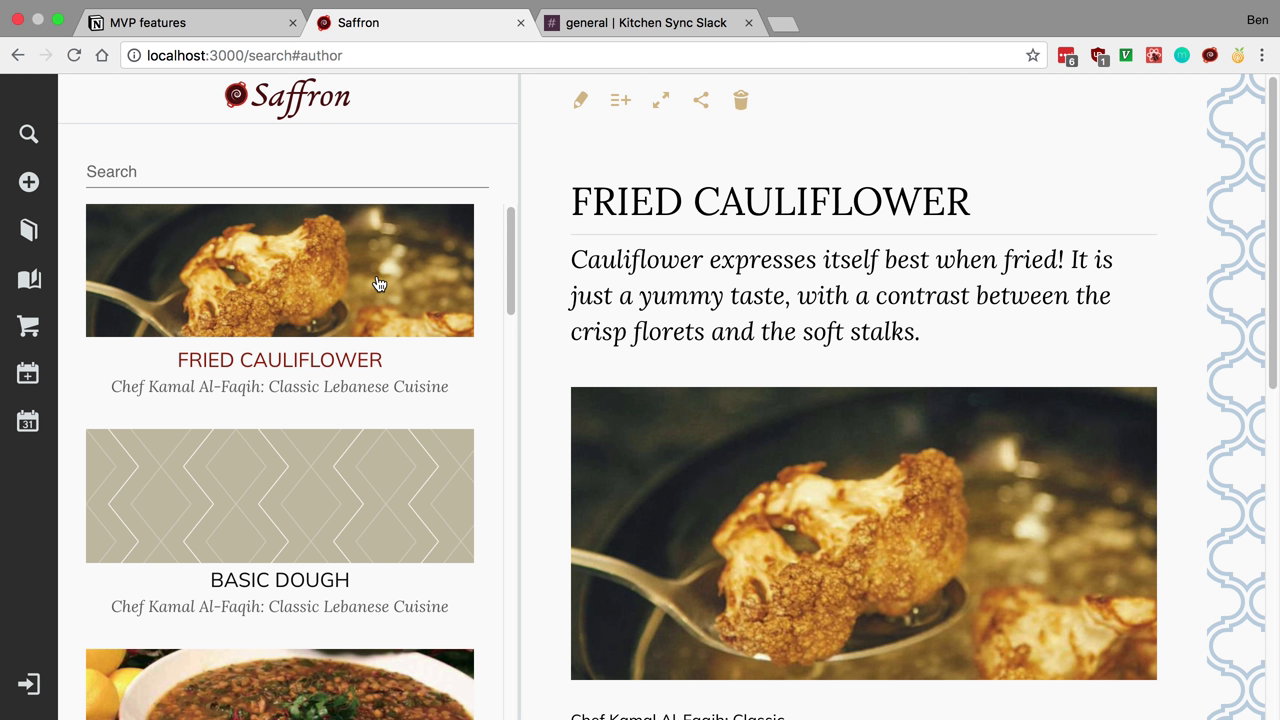
- Return to the Fill Cookbook view, try its recipe search with "hunan" and clear the search text
{"action": "left_click", "coordinate": [33, 284]}
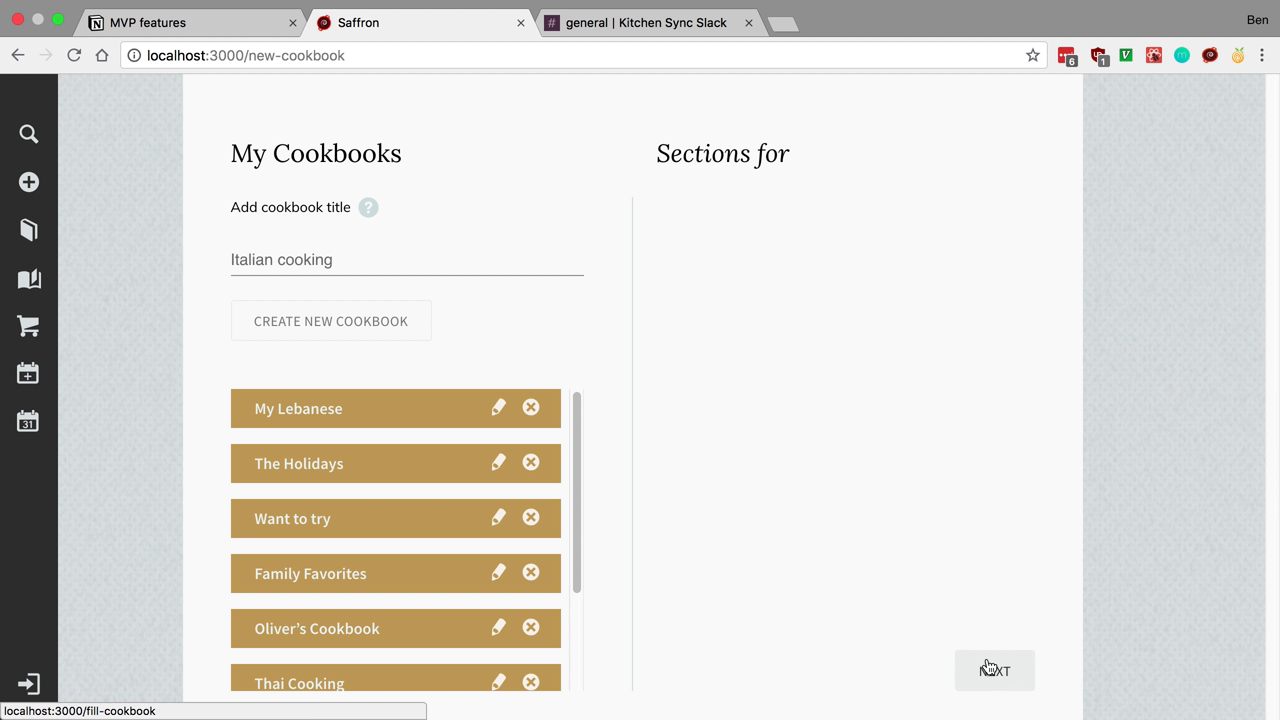
{"action": "left_click", "coordinate": [988, 668]}
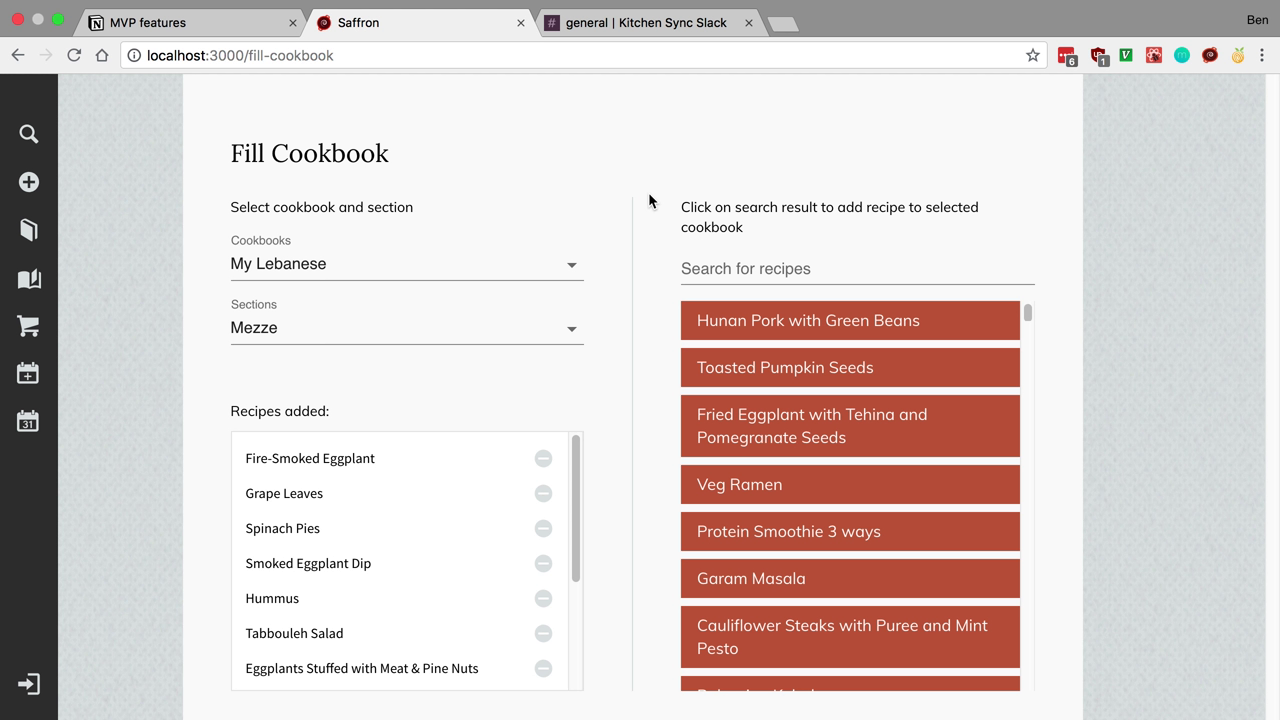
{"action": "left_click", "coordinate": [766, 275]}
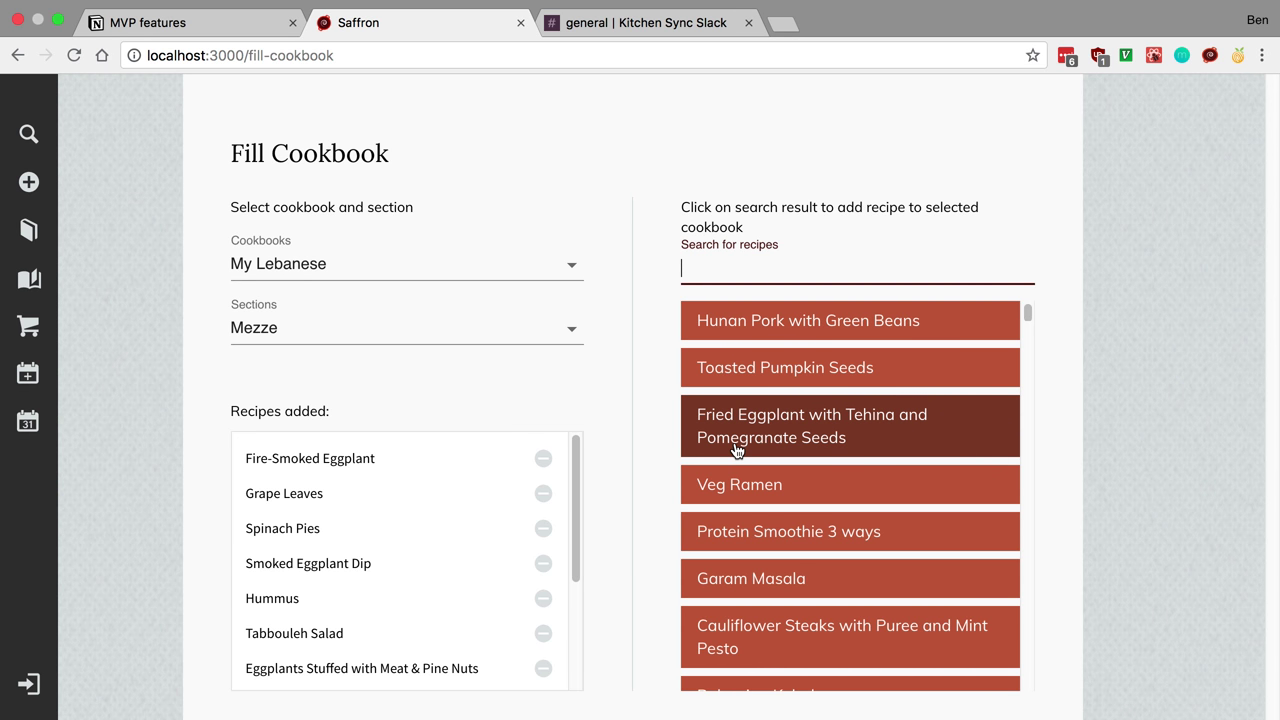
{"action": "type", "text": "hunan"}
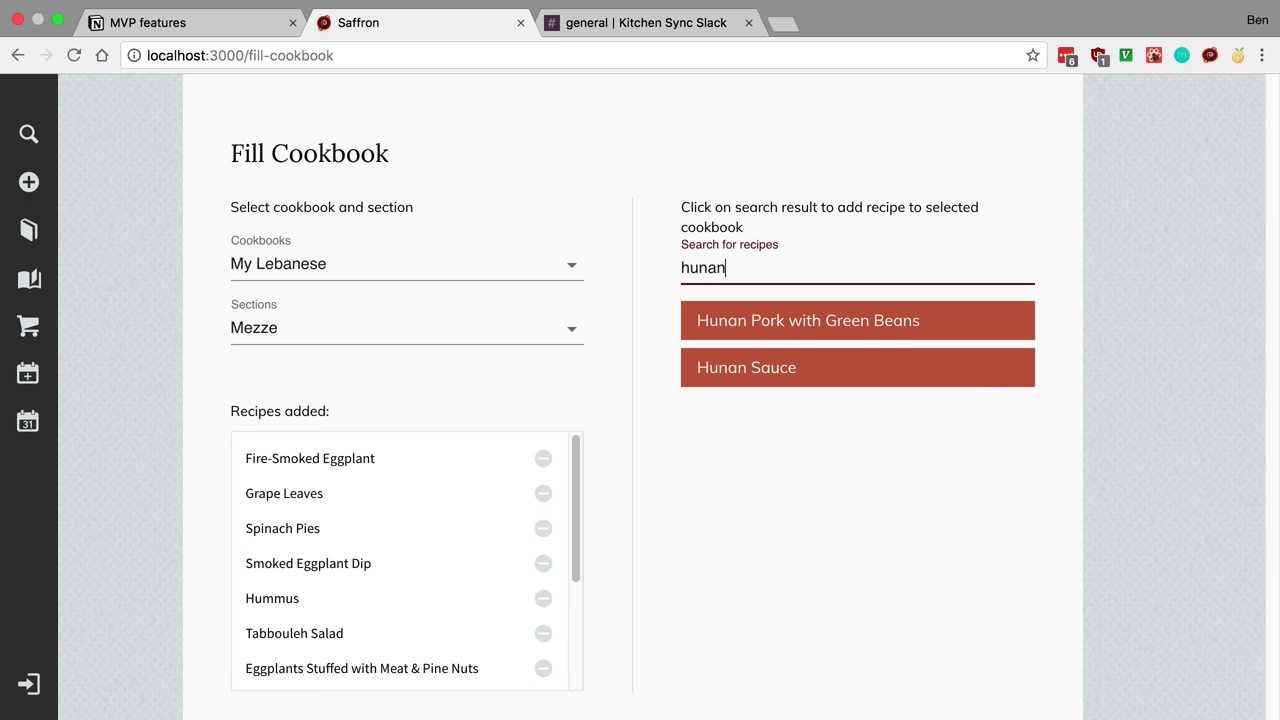
{"action": "key", "text": "BackSpace"}
{"action": "key", "text": "BackSpace"}
{"action": "key", "text": "BackSpace"}
{"action": "key", "text": "BackSpace"}
{"action": "key", "text": "BackSpace"}
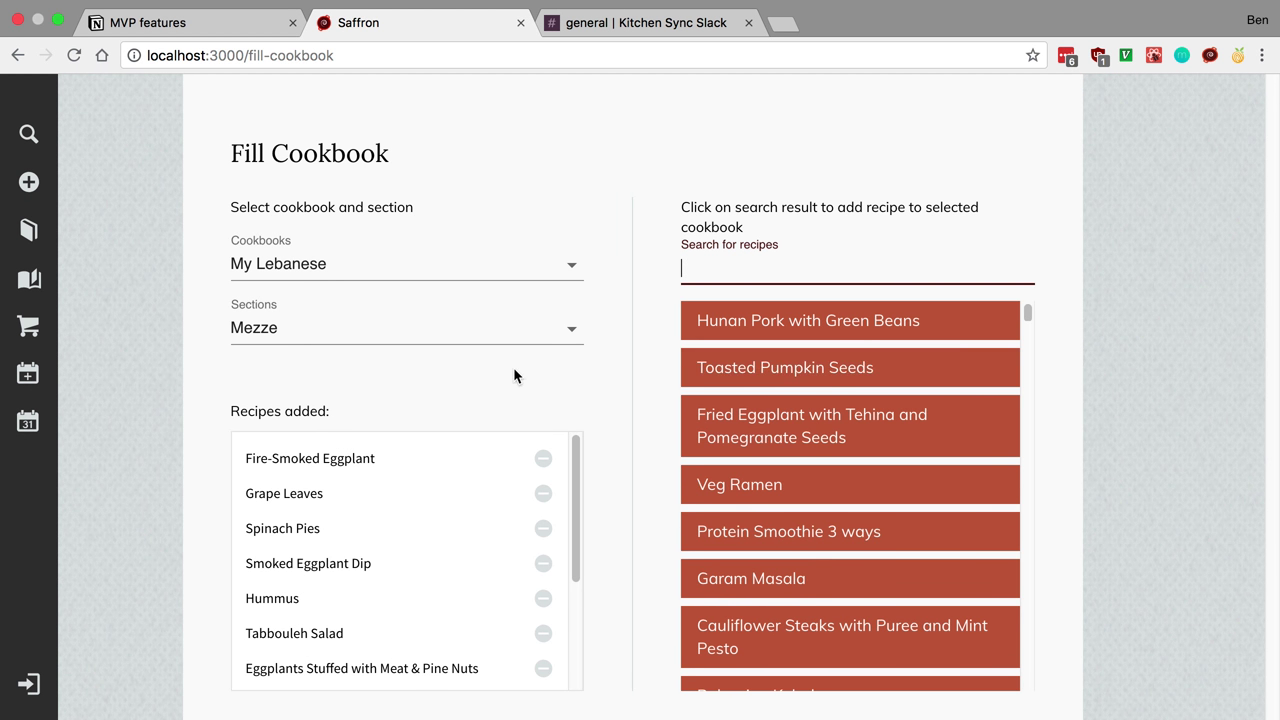
- Go to the recipe search and search for "carrot mushroom"
{"action": "left_click", "coordinate": [28, 135]}
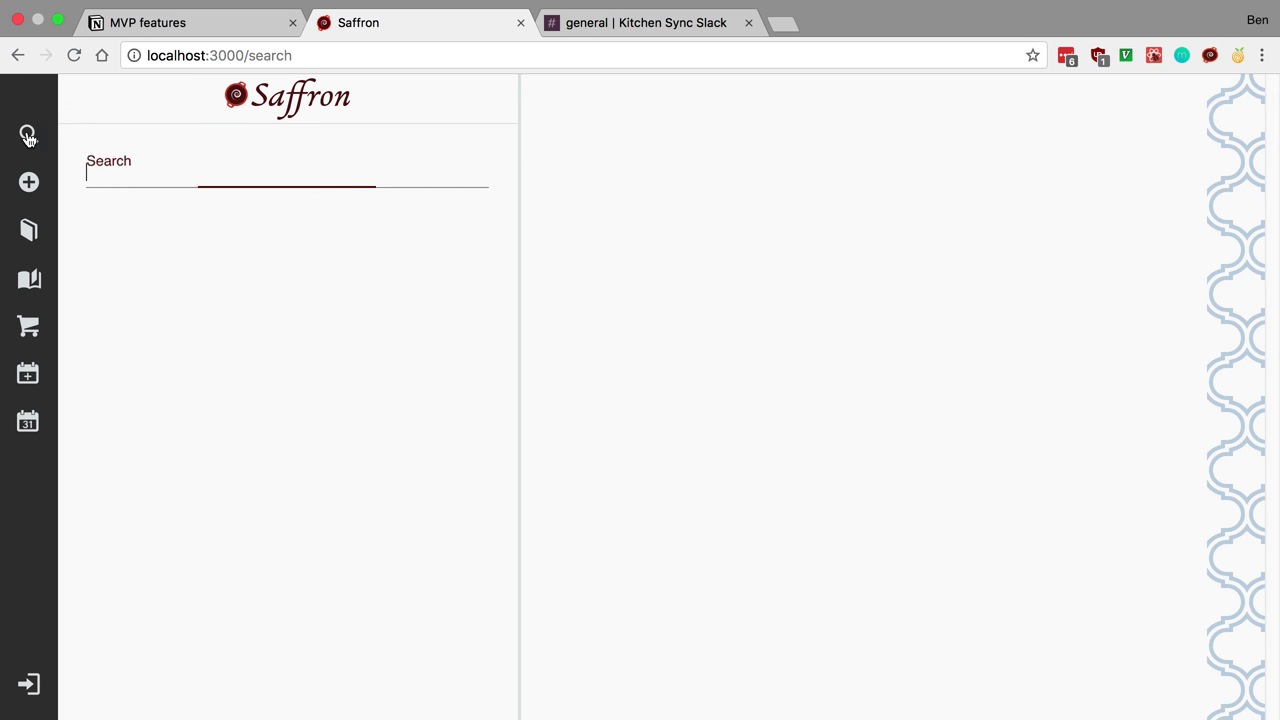
{"action": "left_click", "coordinate": [151, 169]}
{"action": "left_click", "coordinate": [445, 332]}
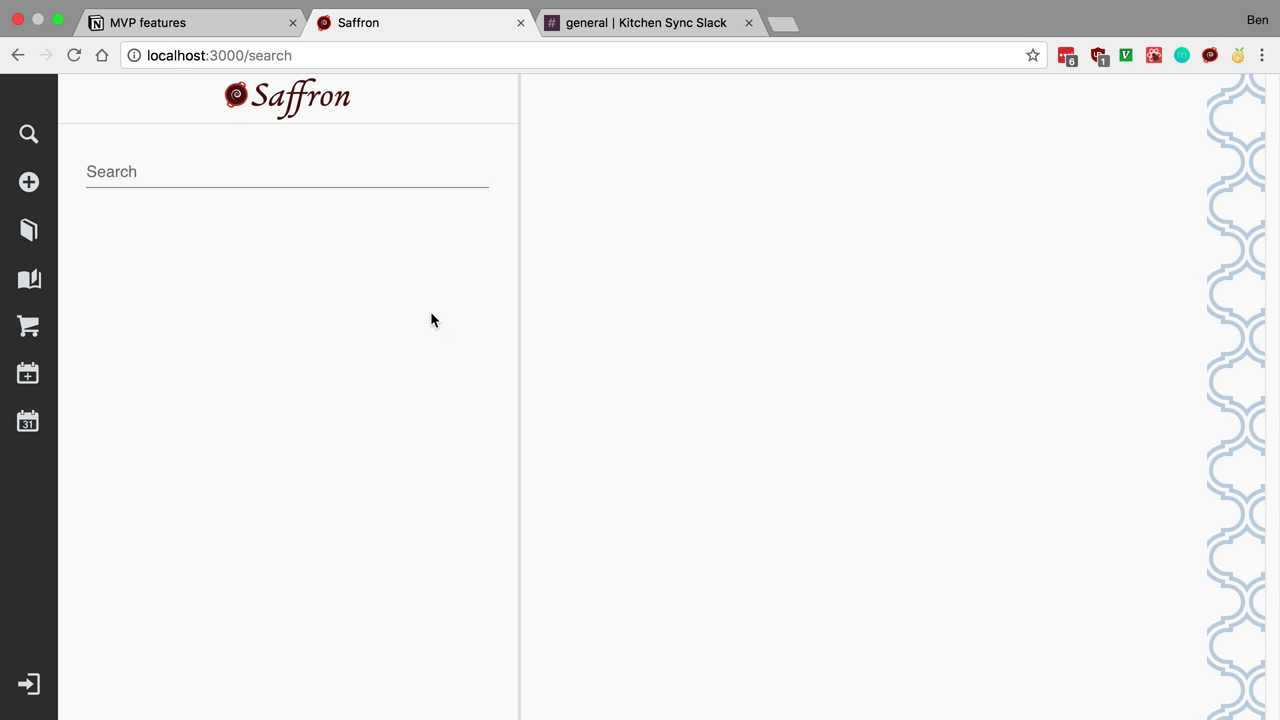
{"action": "left_click", "coordinate": [391, 183]}
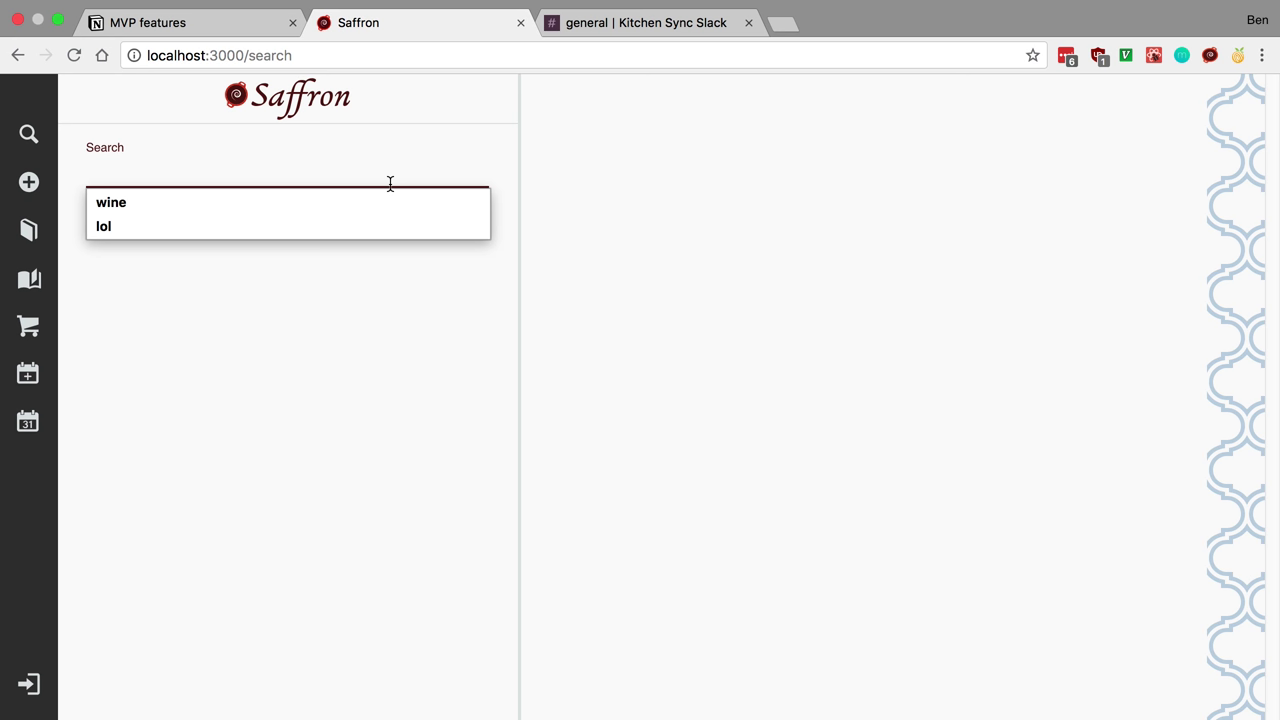
{"action": "type", "text": "carrot much"}
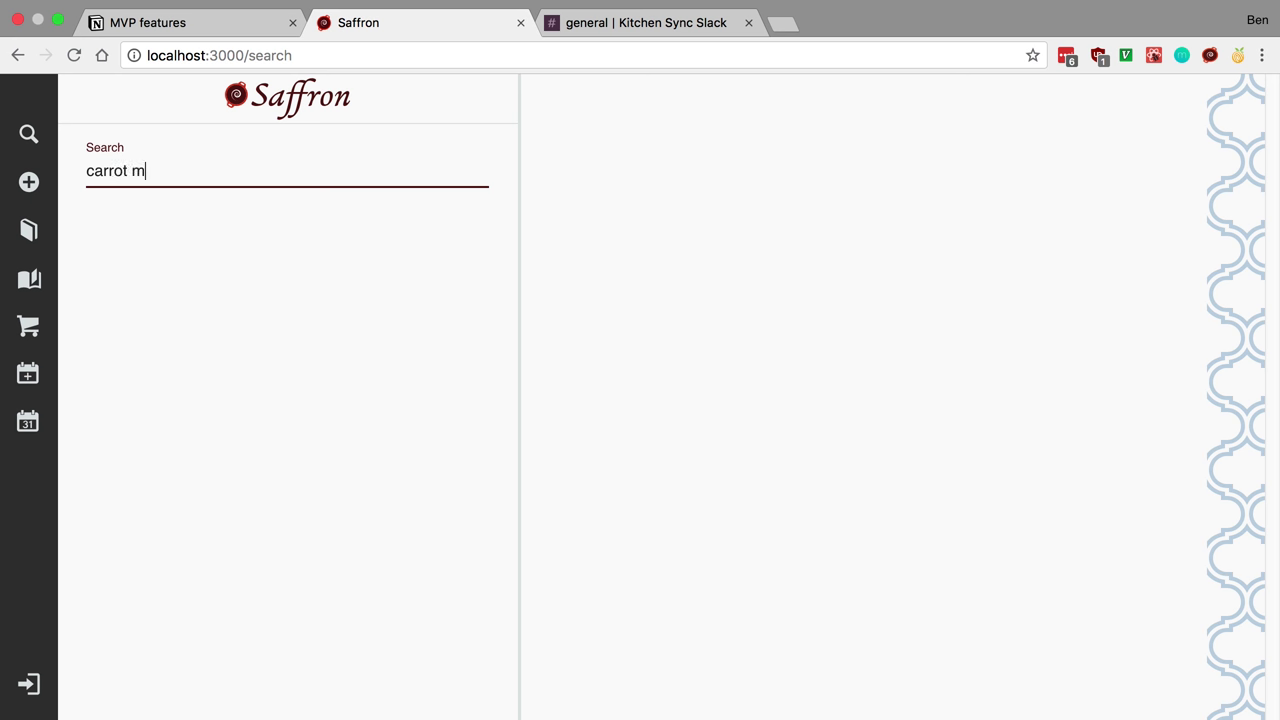
{"action": "key", "text": "BackSpace"}
{"action": "key", "text": "BackSpace"}
{"action": "type", "text": "shroom"}
{"action": "key", "text": "Return"}
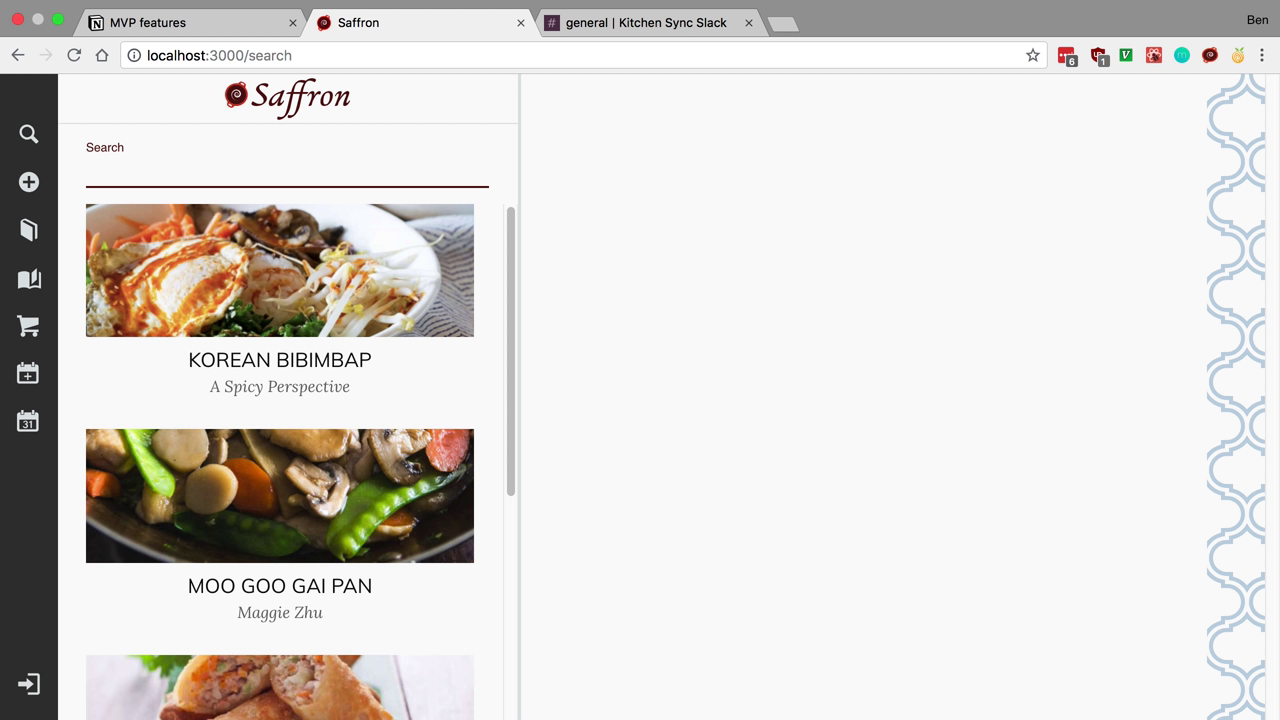
- Browse the carrot and mushroom search results and open the Egg Rolls recipe
{"action": "scroll", "coordinate": [424, 395], "scroll_direction": "down", "scroll_amount": 5}
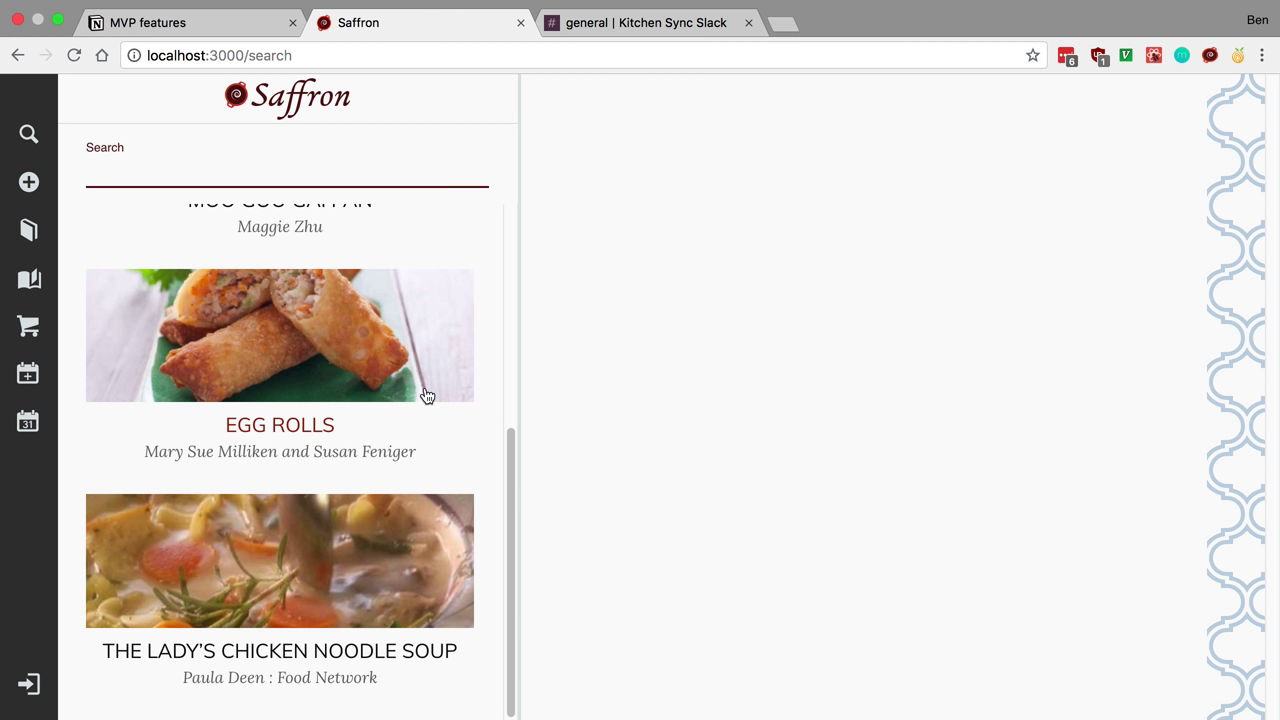
{"action": "scroll", "coordinate": [424, 396], "scroll_direction": "up", "scroll_amount": 5}
{"action": "scroll", "coordinate": [423, 397], "scroll_direction": "down", "scroll_amount": 3}
{"action": "left_click", "coordinate": [400, 421]}
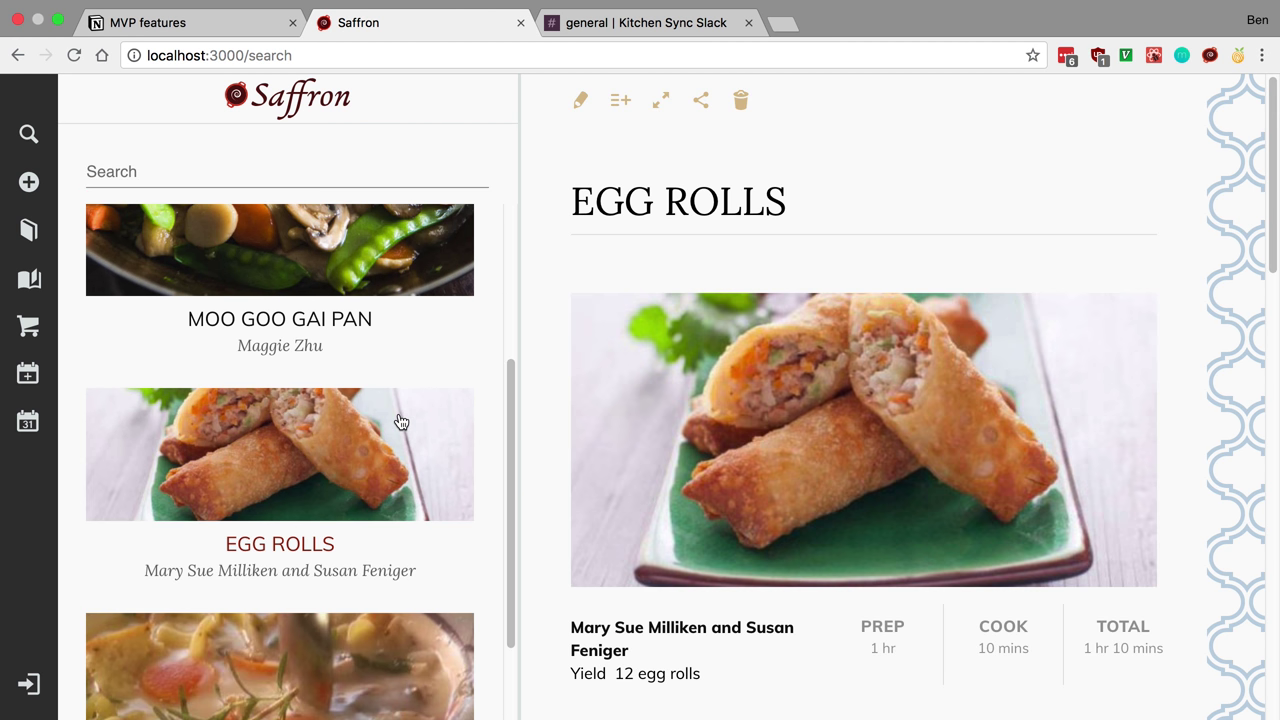
{"action": "scroll", "coordinate": [399, 420], "scroll_direction": "up", "scroll_amount": 3}
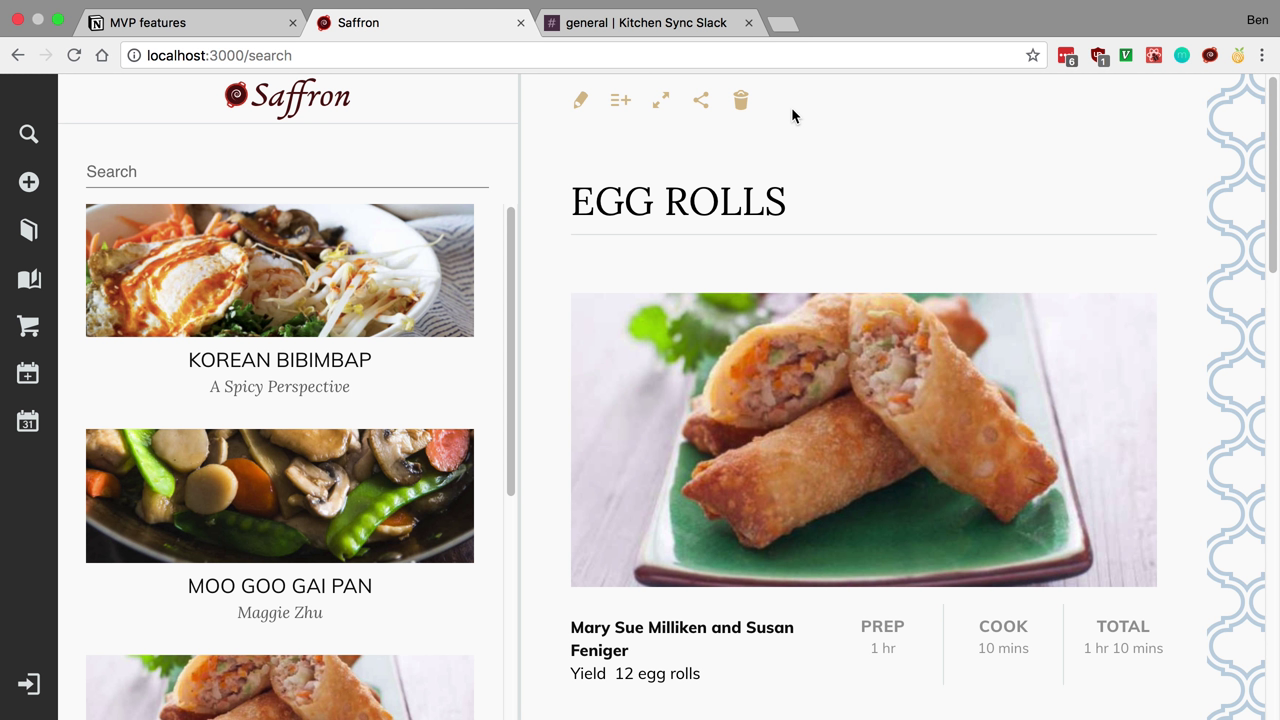
- Start a new recipe and assign it to the Breakfast section of the Family Favorites cookbook
{"action": "left_click", "coordinate": [28, 182]}
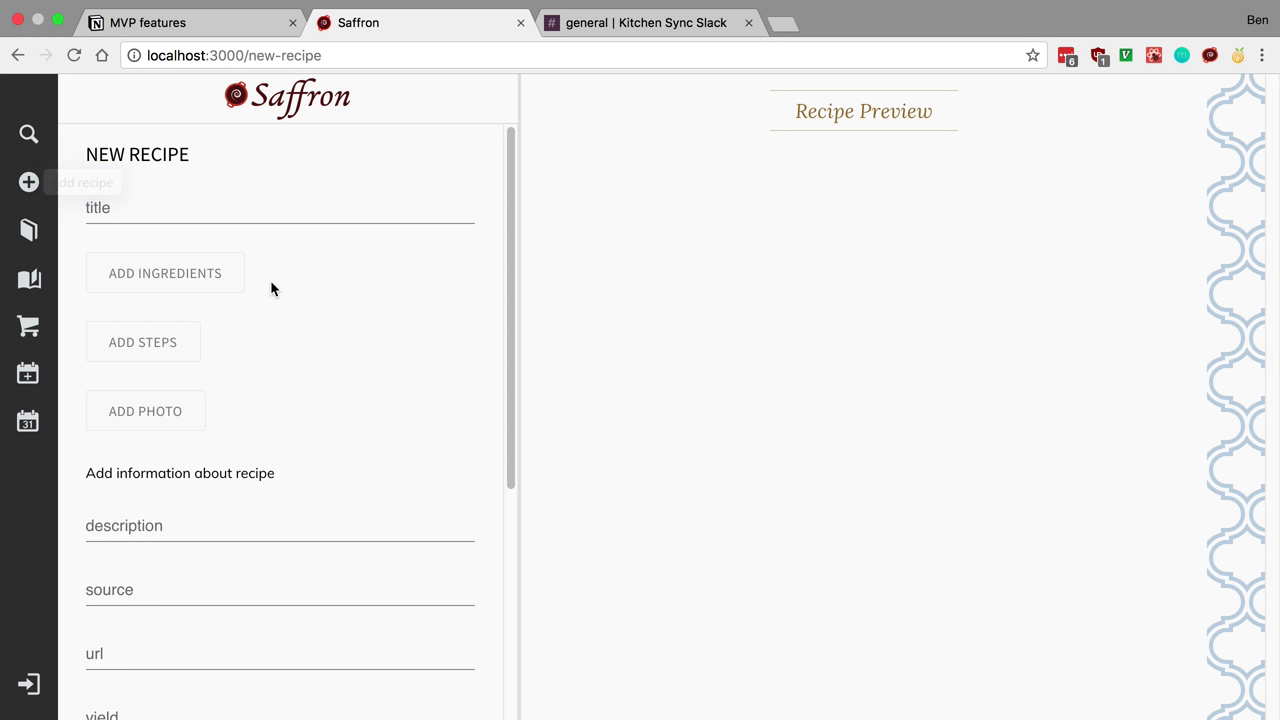
{"action": "scroll", "coordinate": [337, 371], "scroll_direction": "down", "scroll_amount": 5}
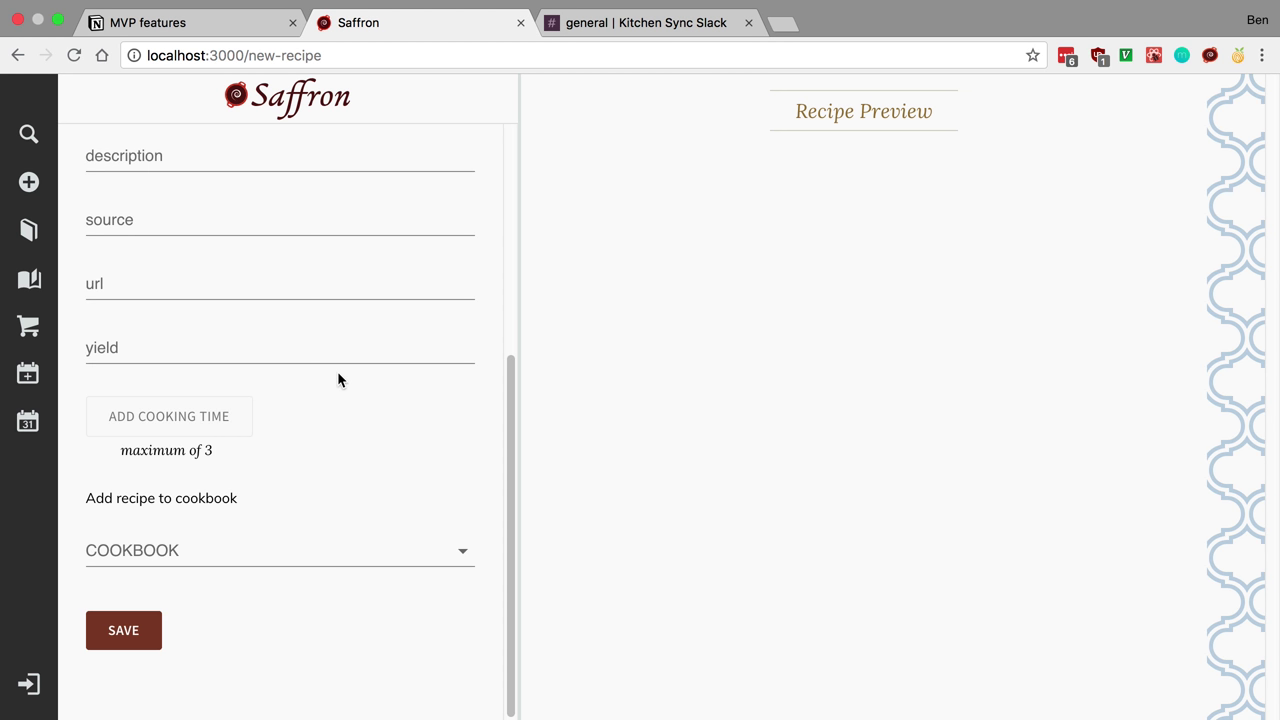
{"action": "left_click", "coordinate": [339, 556]}
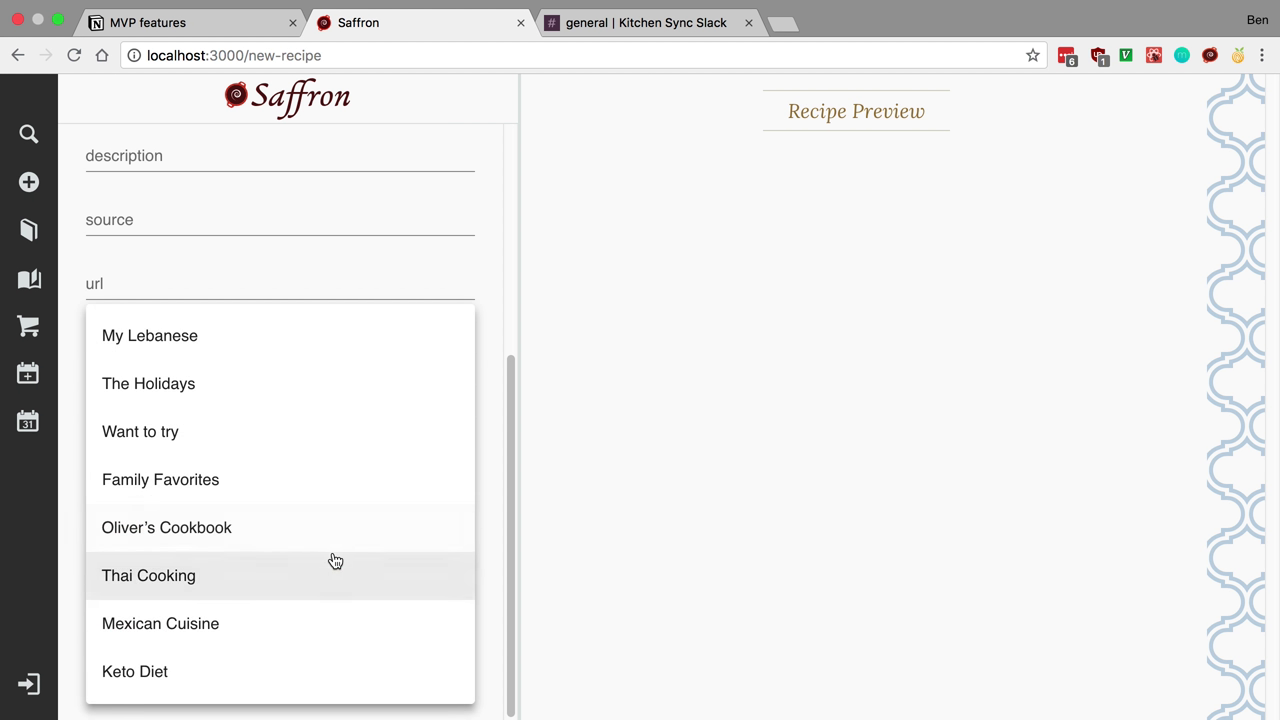
{"action": "left_click", "coordinate": [346, 481]}
{"action": "left_click", "coordinate": [338, 608]}
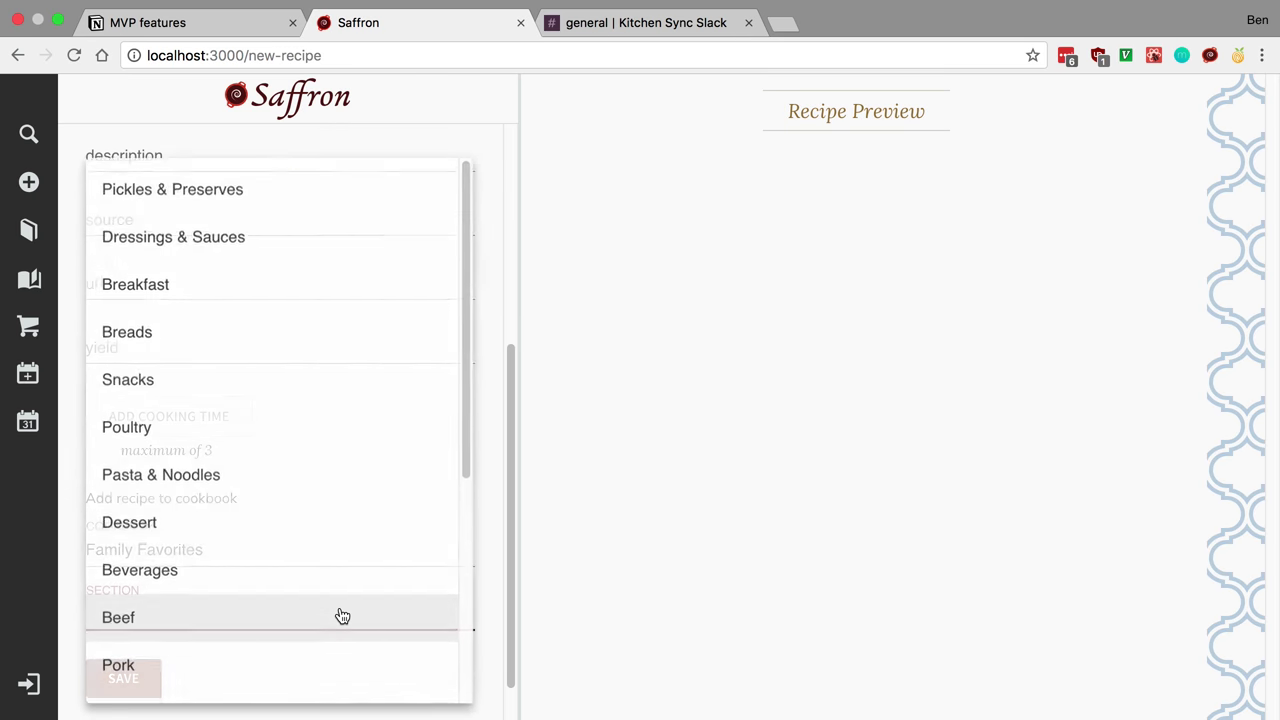
{"action": "left_click", "coordinate": [289, 276]}
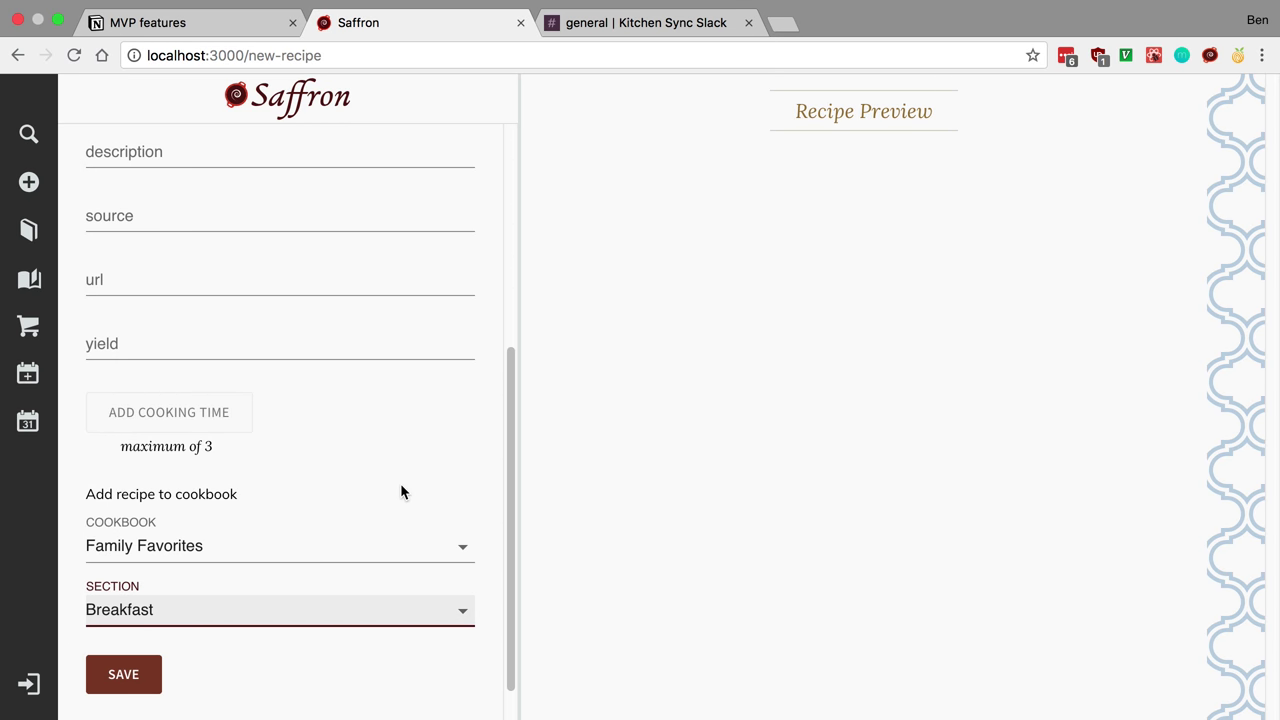
- Look over the whole new recipe form, from the title to the cookbook and section assignment
{"action": "scroll", "coordinate": [401, 487], "scroll_direction": "down", "scroll_amount": 1}
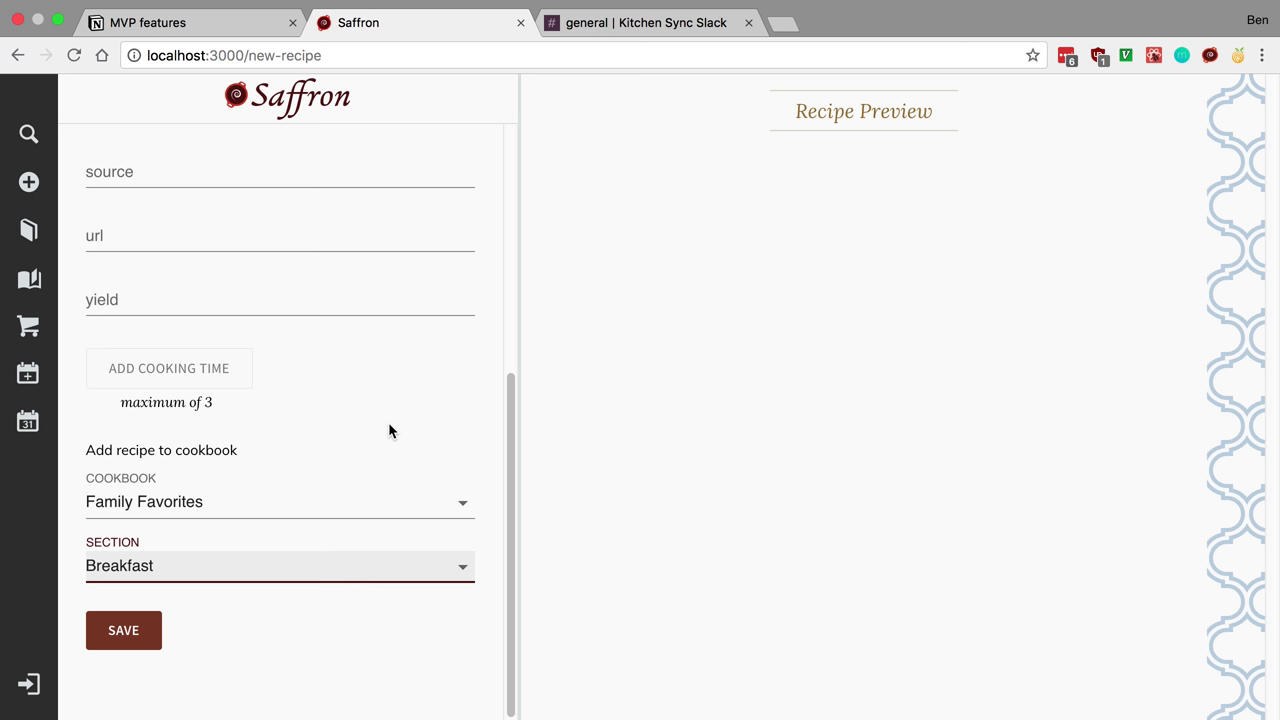
{"action": "scroll", "coordinate": [390, 431], "scroll_direction": "up", "scroll_amount": 5}
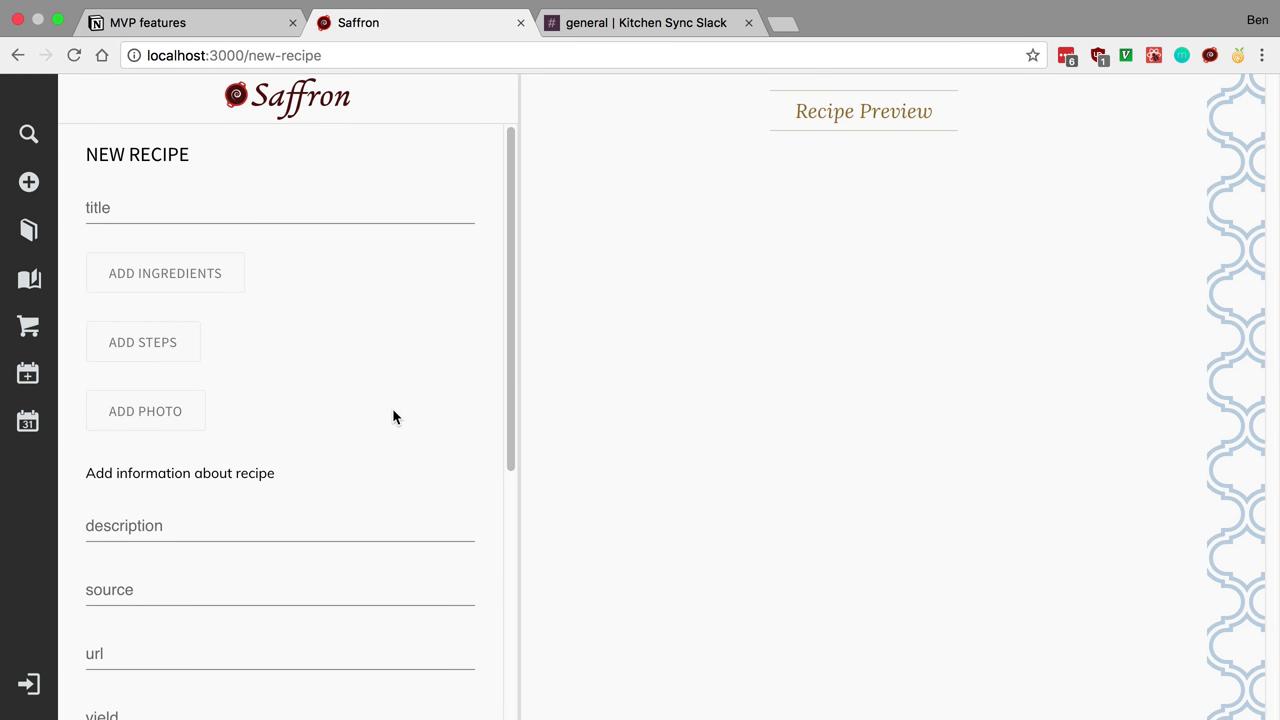
{"action": "scroll", "coordinate": [403, 391], "scroll_direction": "down", "scroll_amount": 5}
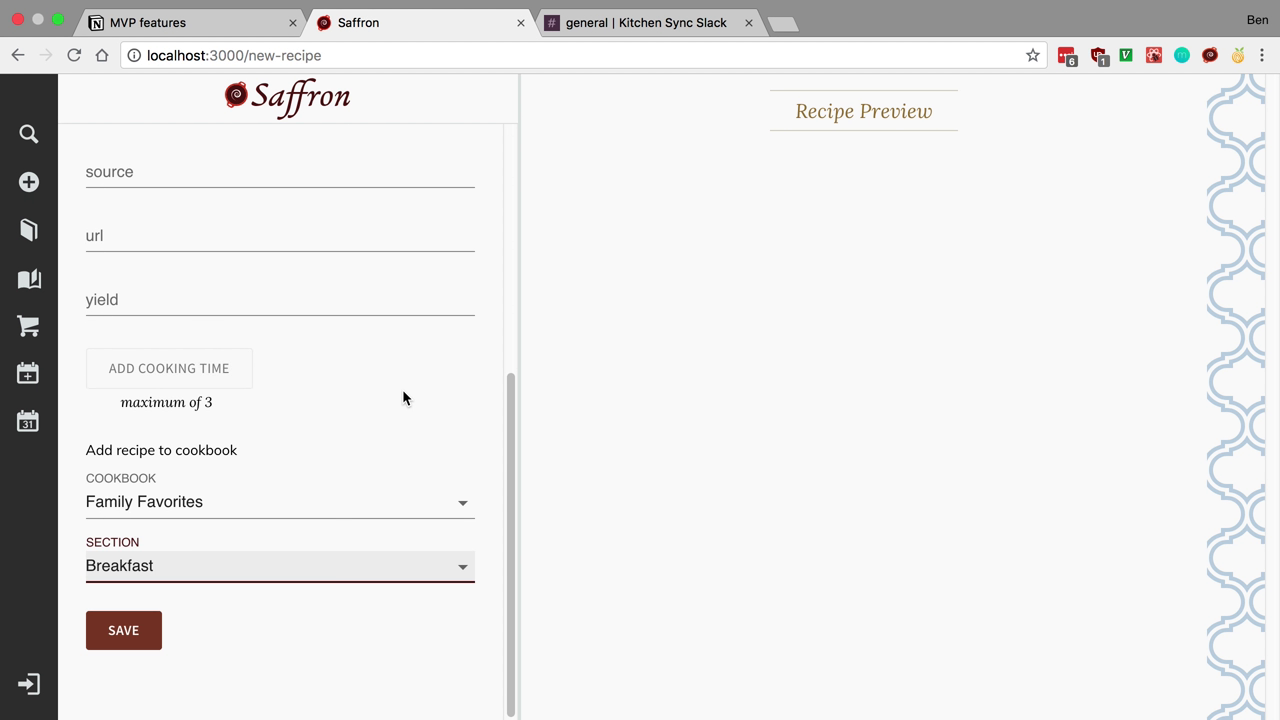
{"action": "scroll", "coordinate": [403, 391], "scroll_direction": "up", "scroll_amount": 5}
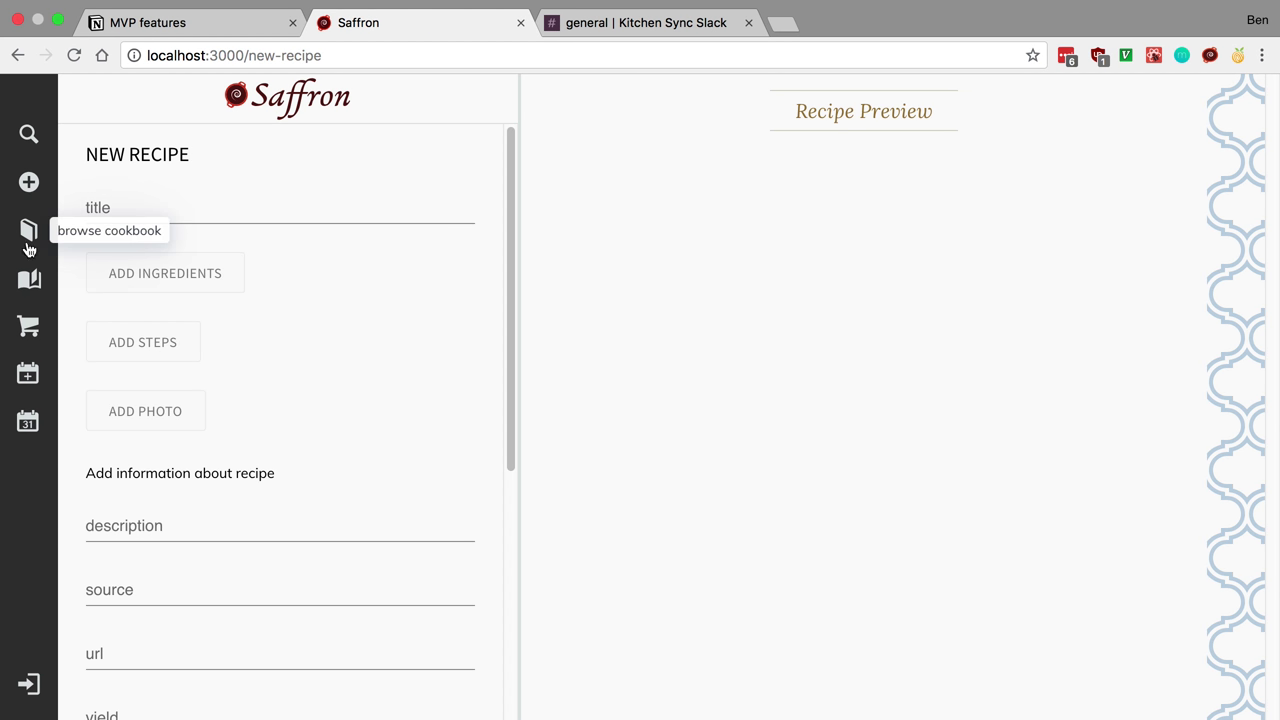
- Open the Fill Cookbook view from My Cookbooks, browse its recipe list and return to My Cookbooks
{"action": "left_click", "coordinate": [29, 282]}
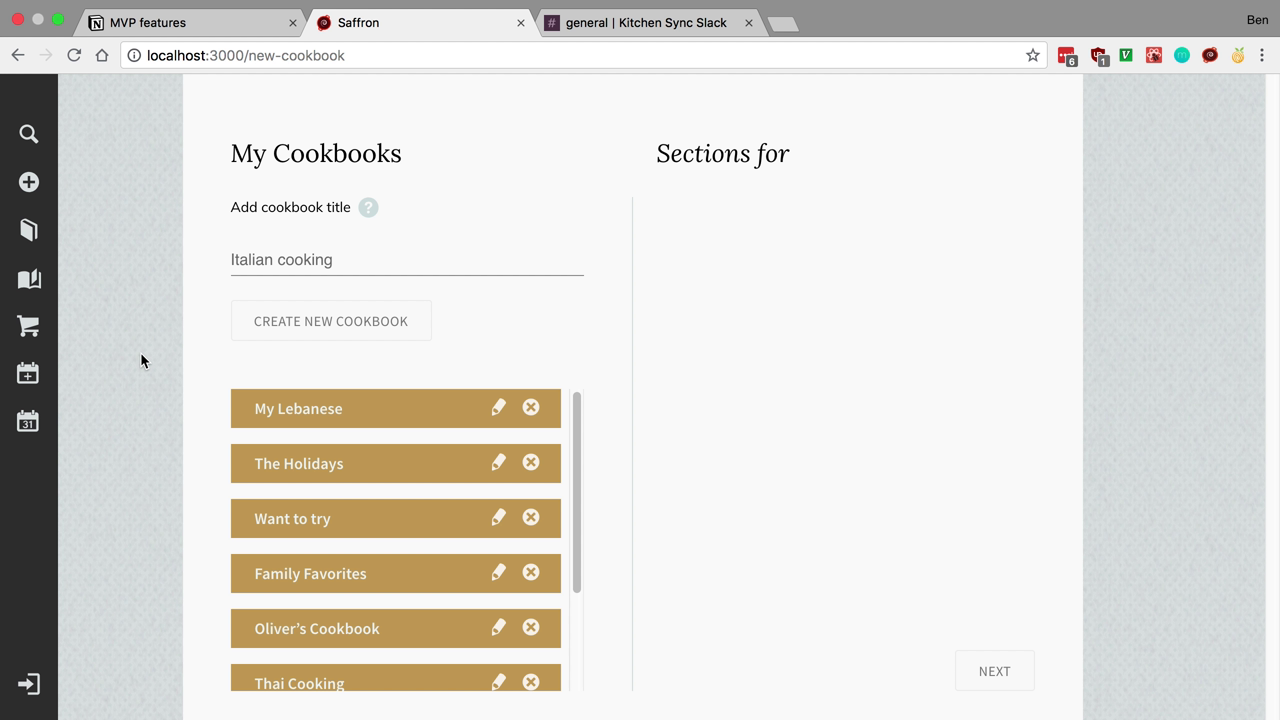
{"action": "left_click", "coordinate": [1028, 676]}
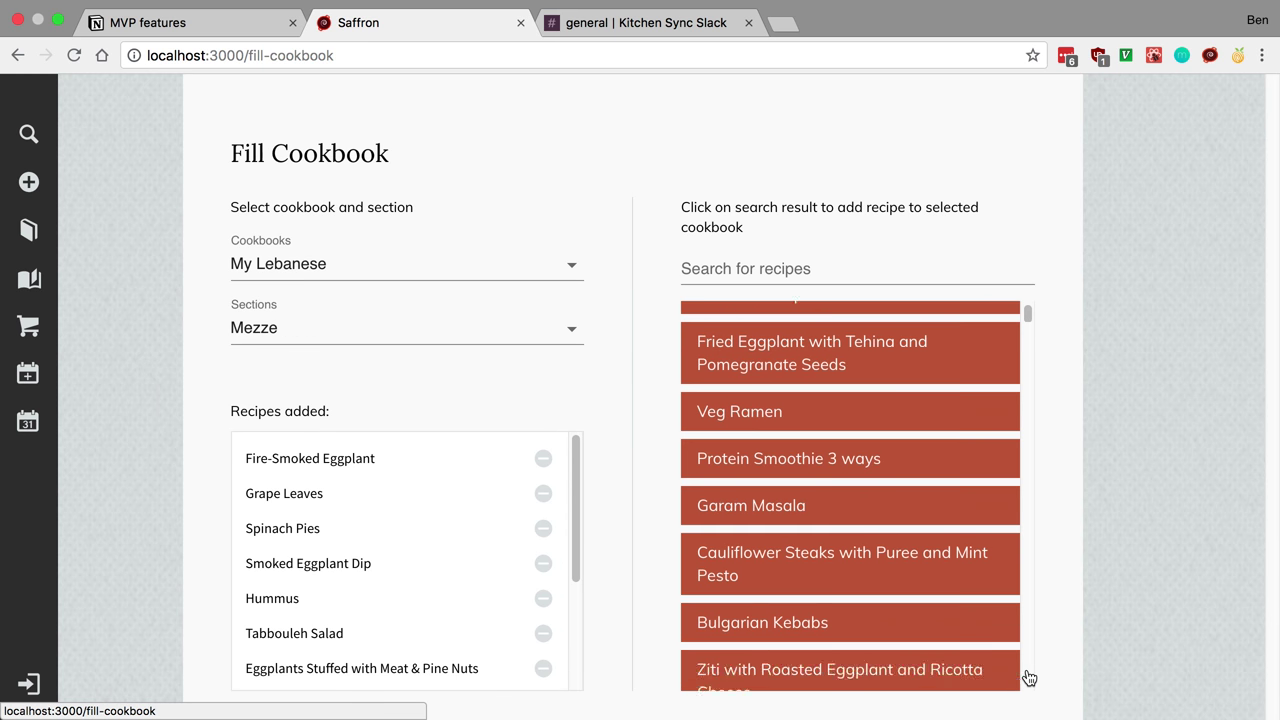
{"action": "scroll", "coordinate": [1020, 666], "scroll_direction": "down", "scroll_amount": 10}
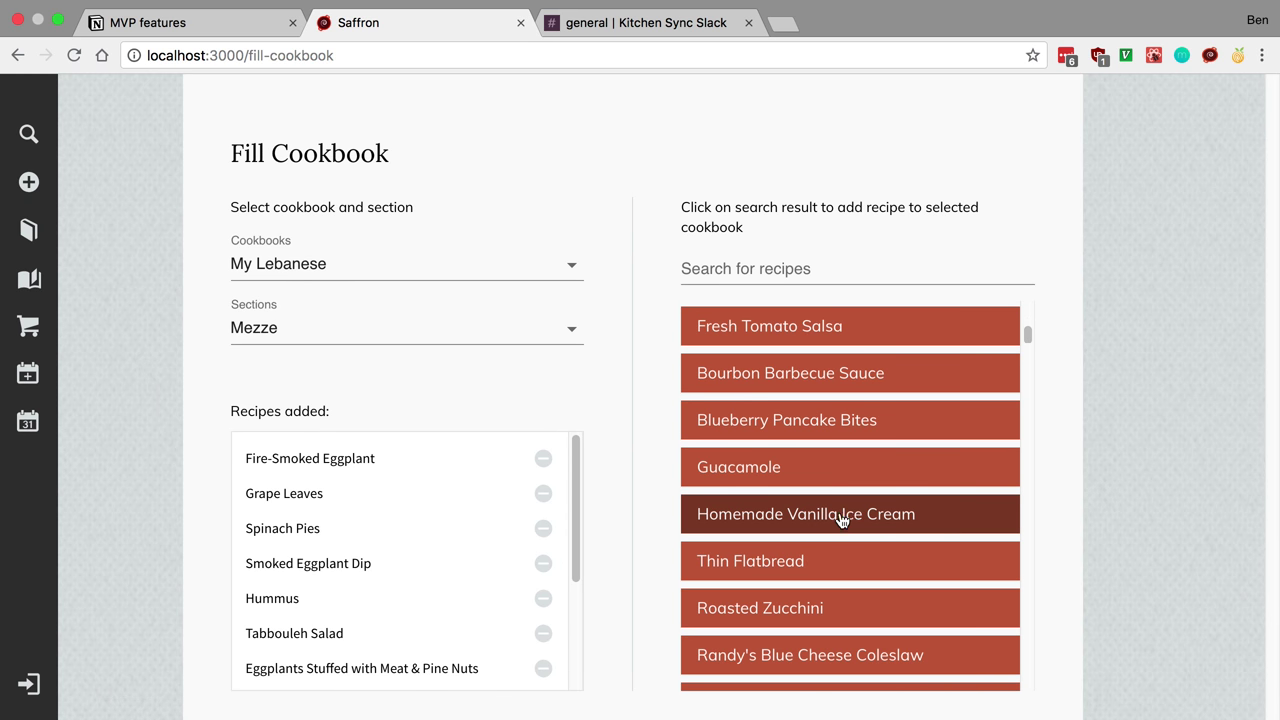
{"action": "left_click", "coordinate": [20, 283]}
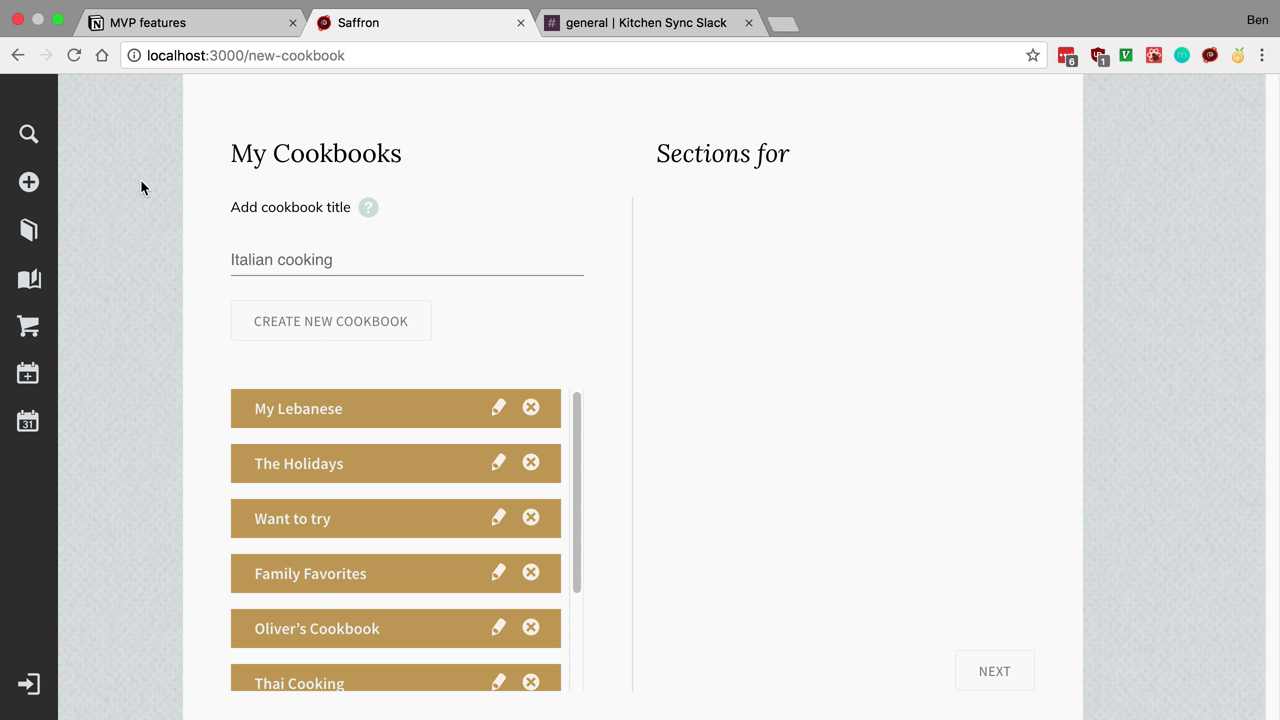
- Compare Saffron's recipe search with the Search Panel and Recipe view sections of the MVP features list in Notion
{"action": "left_click", "coordinate": [223, 25]}
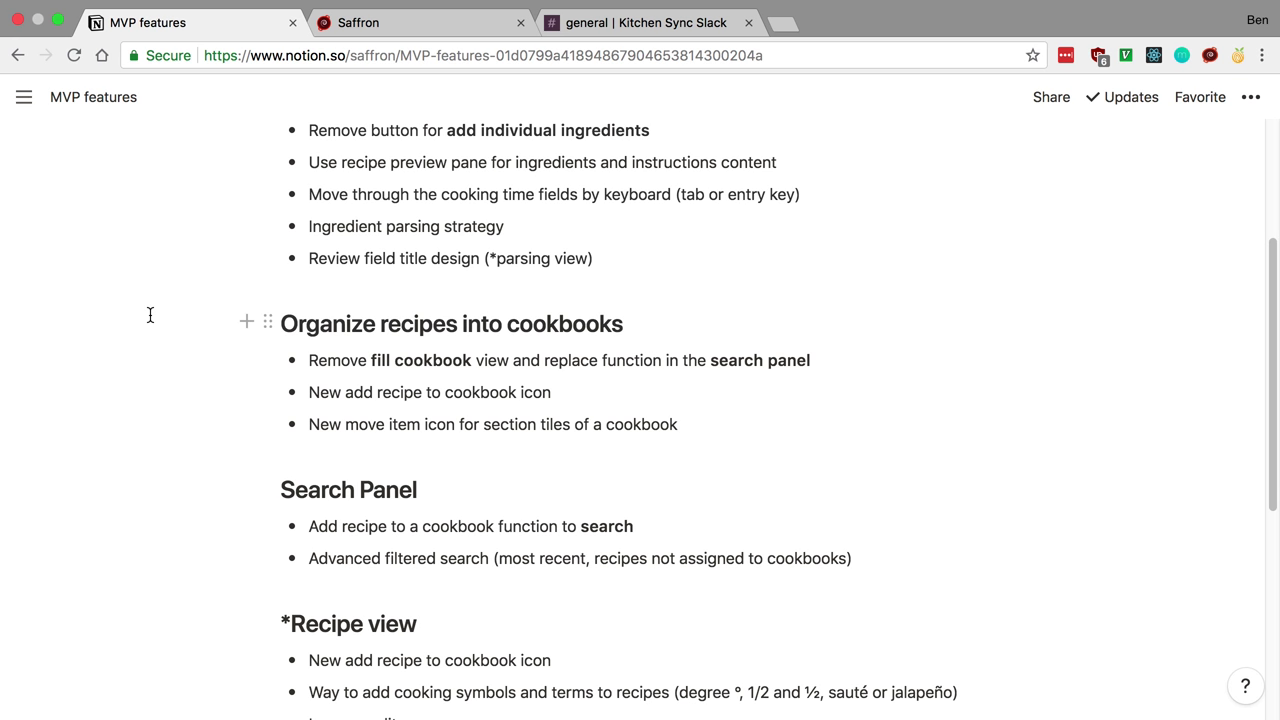
{"action": "scroll", "coordinate": [150, 315], "scroll_direction": "down", "scroll_amount": 2}
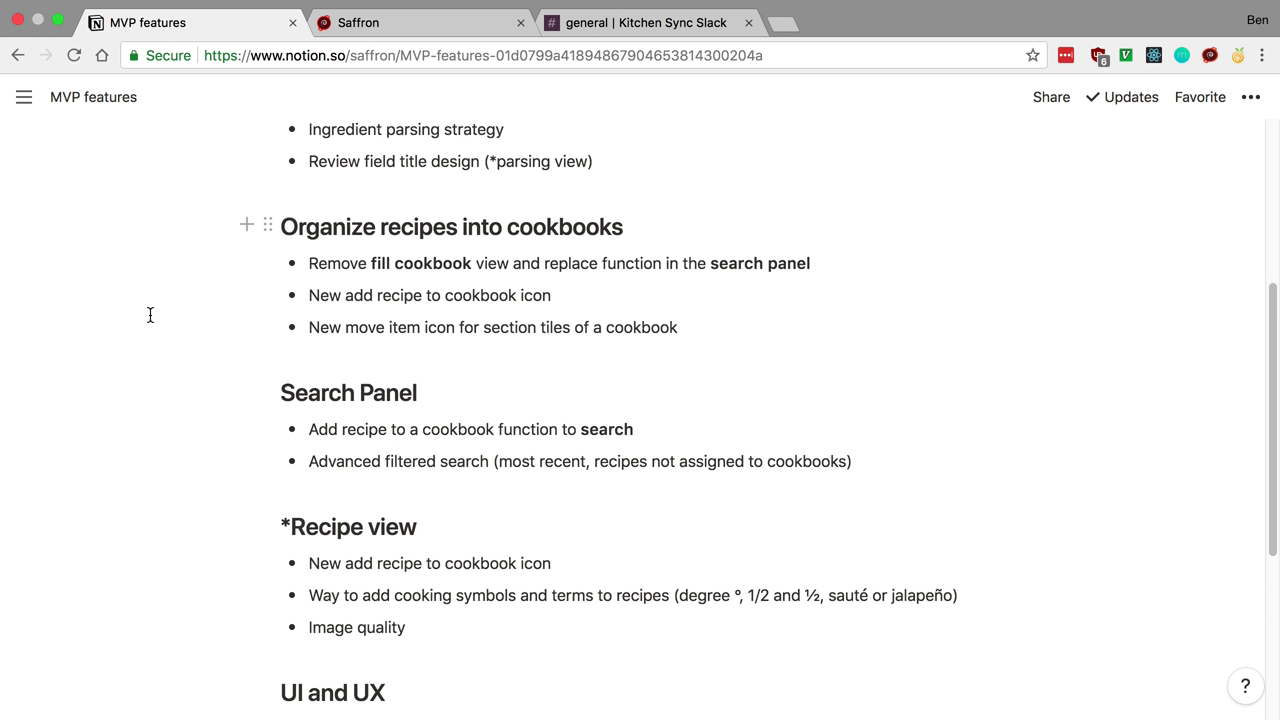
{"action": "left_click", "coordinate": [378, 30]}
{"action": "left_click", "coordinate": [29, 134]}
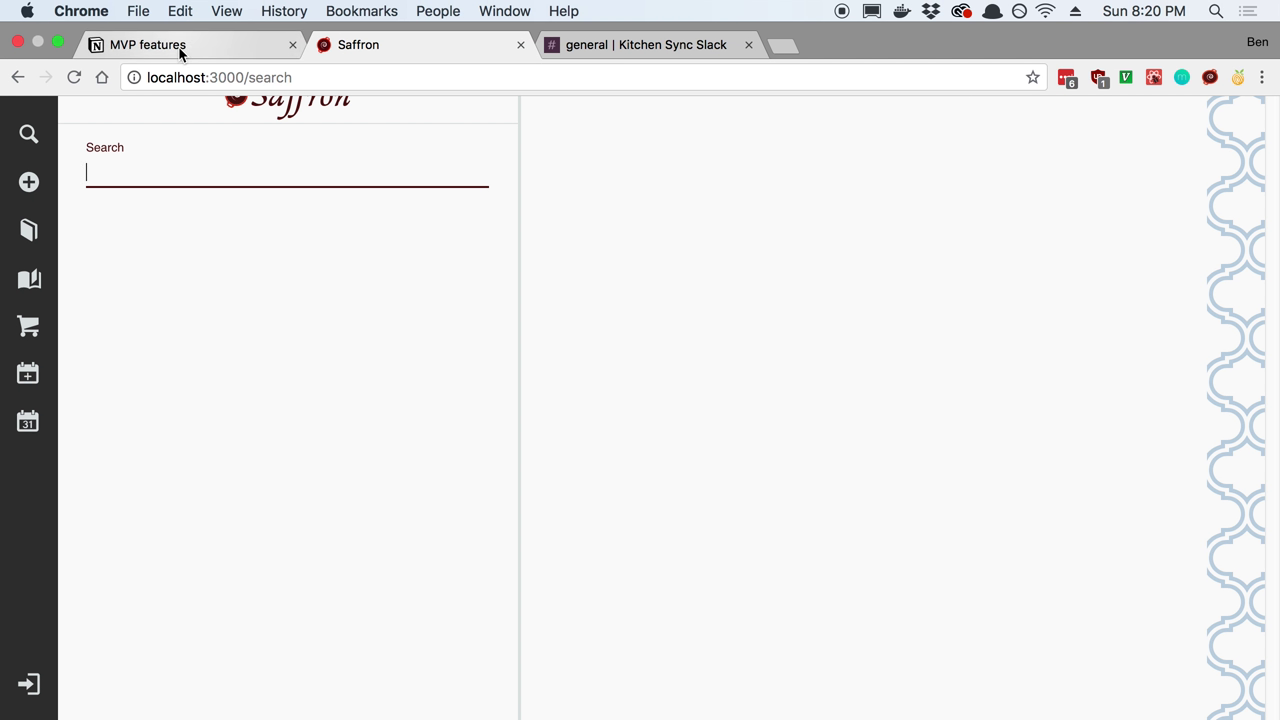
{"action": "left_click", "coordinate": [180, 45]}
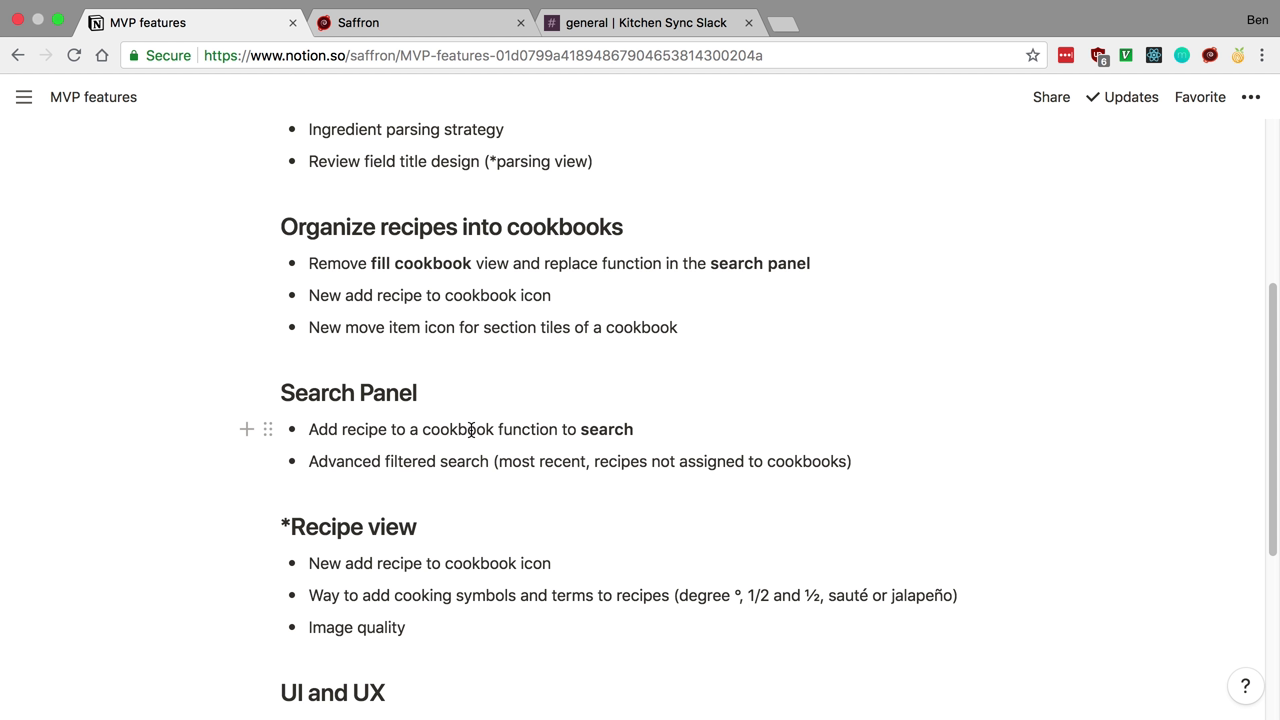
{"action": "scroll", "coordinate": [471, 430], "scroll_direction": "down", "scroll_amount": 5}
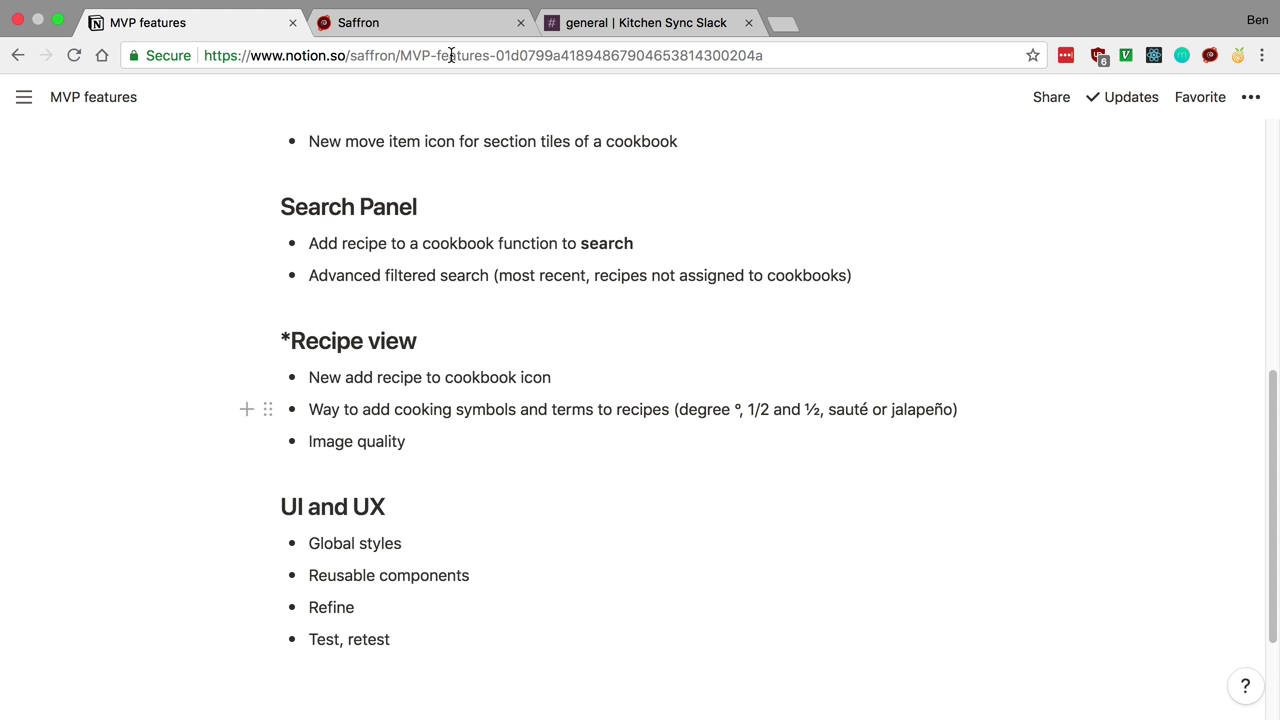
- Switch to Saffron and open the ingredients editor of a new recipe
{"action": "left_click", "coordinate": [381, 30]}
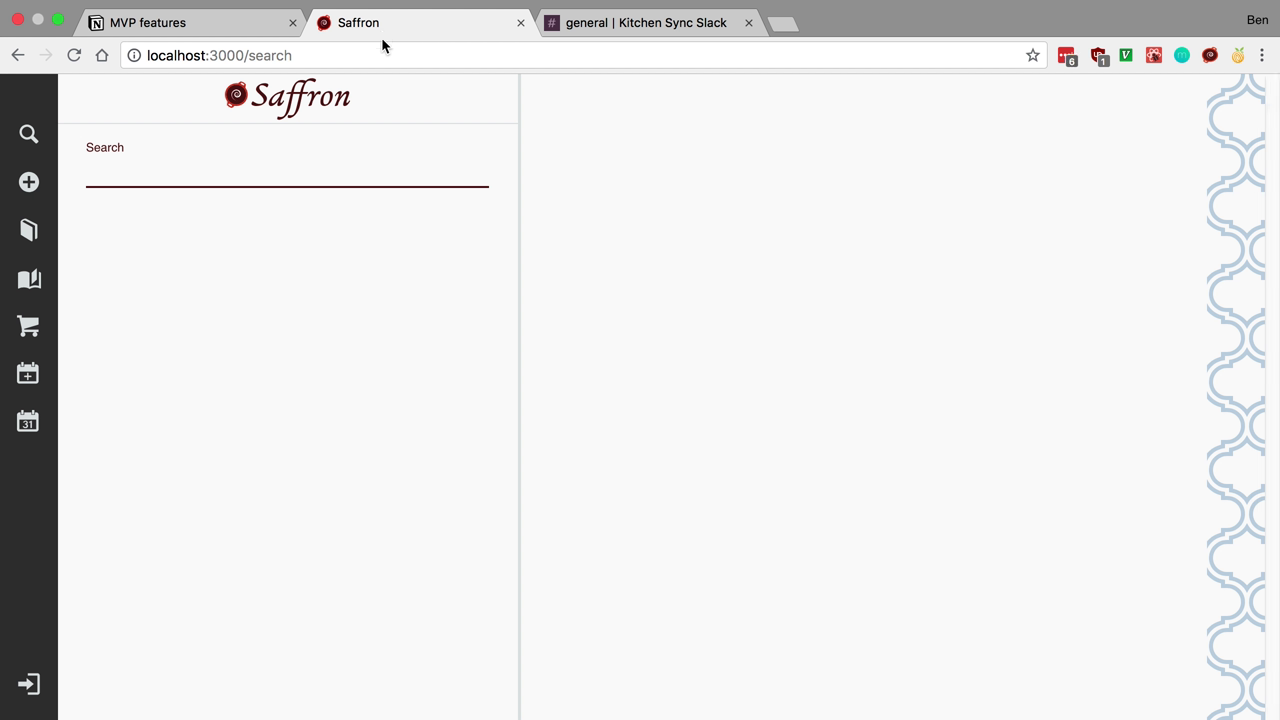
{"action": "left_click", "coordinate": [30, 184]}
{"action": "left_click", "coordinate": [124, 263]}
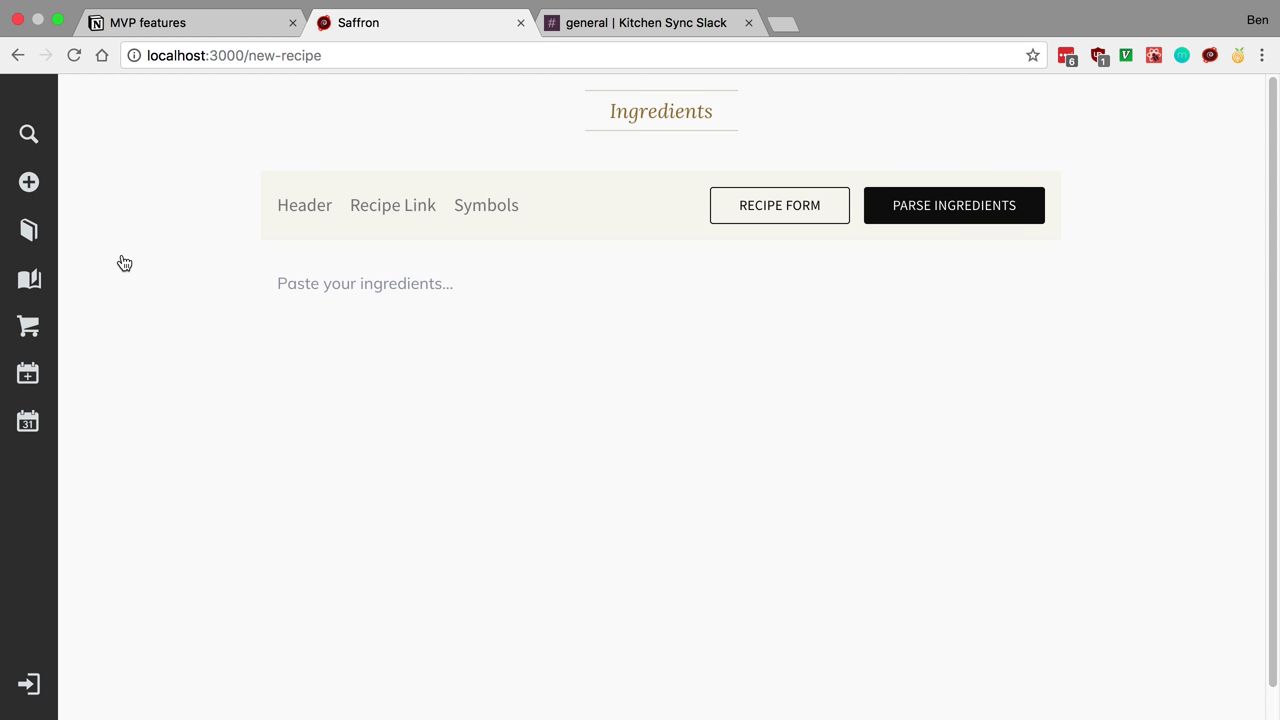
- Enter the ¼ symbol followed by plain 1/4 on the first ingredient line and the ⅗ symbol on the second
{"action": "left_click", "coordinate": [502, 207]}
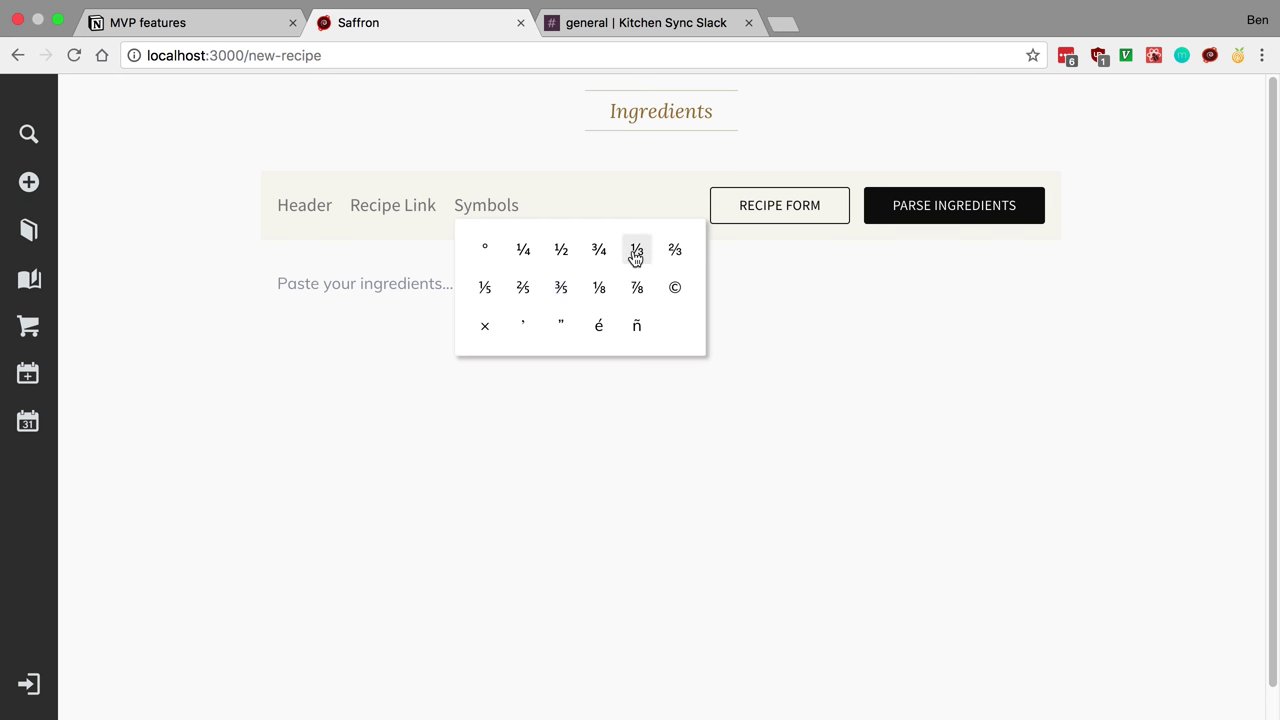
{"action": "left_click", "coordinate": [522, 252]}
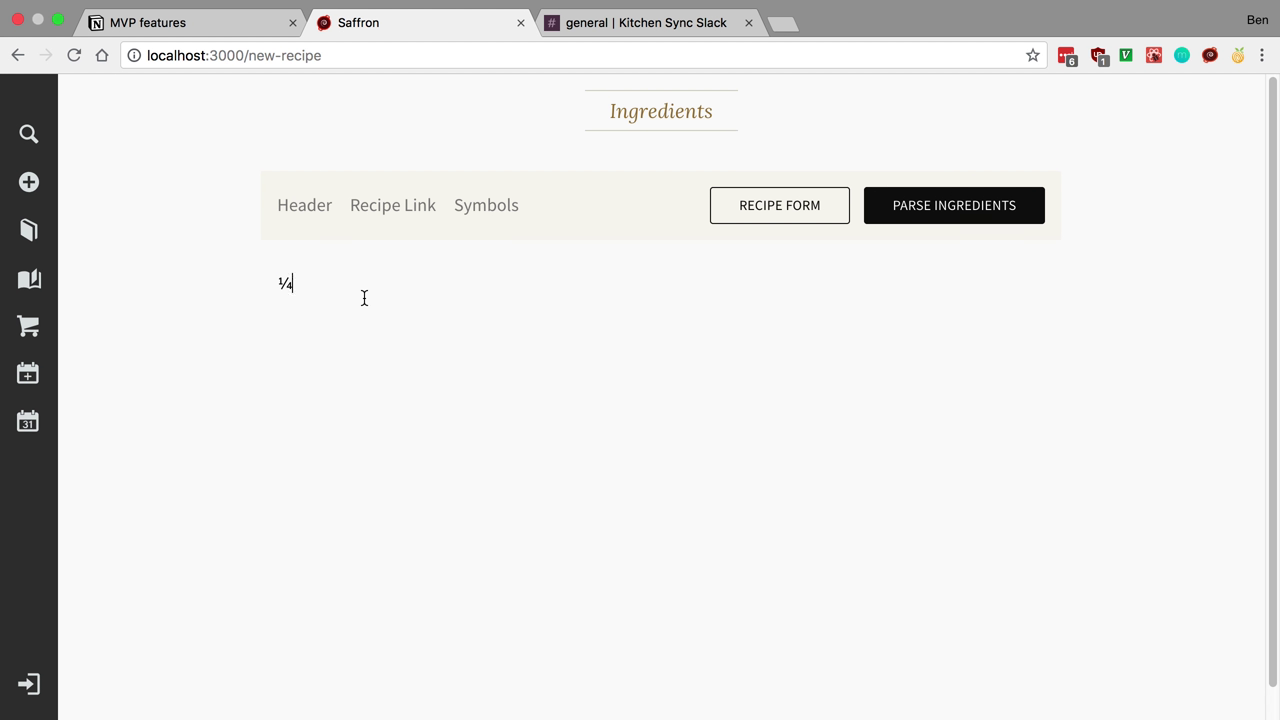
{"action": "type", "text": "1/4"}
{"action": "key", "text": "Return"}
{"action": "left_click", "coordinate": [463, 207]}
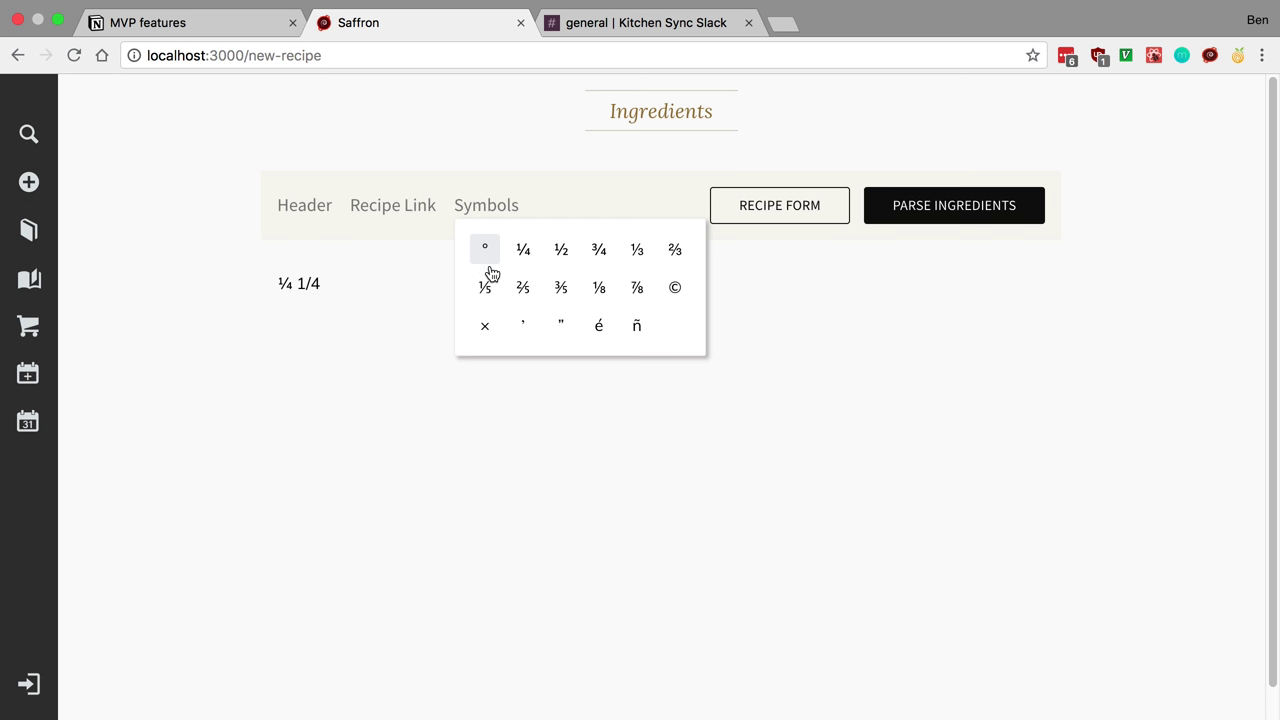
{"action": "left_click", "coordinate": [572, 290]}
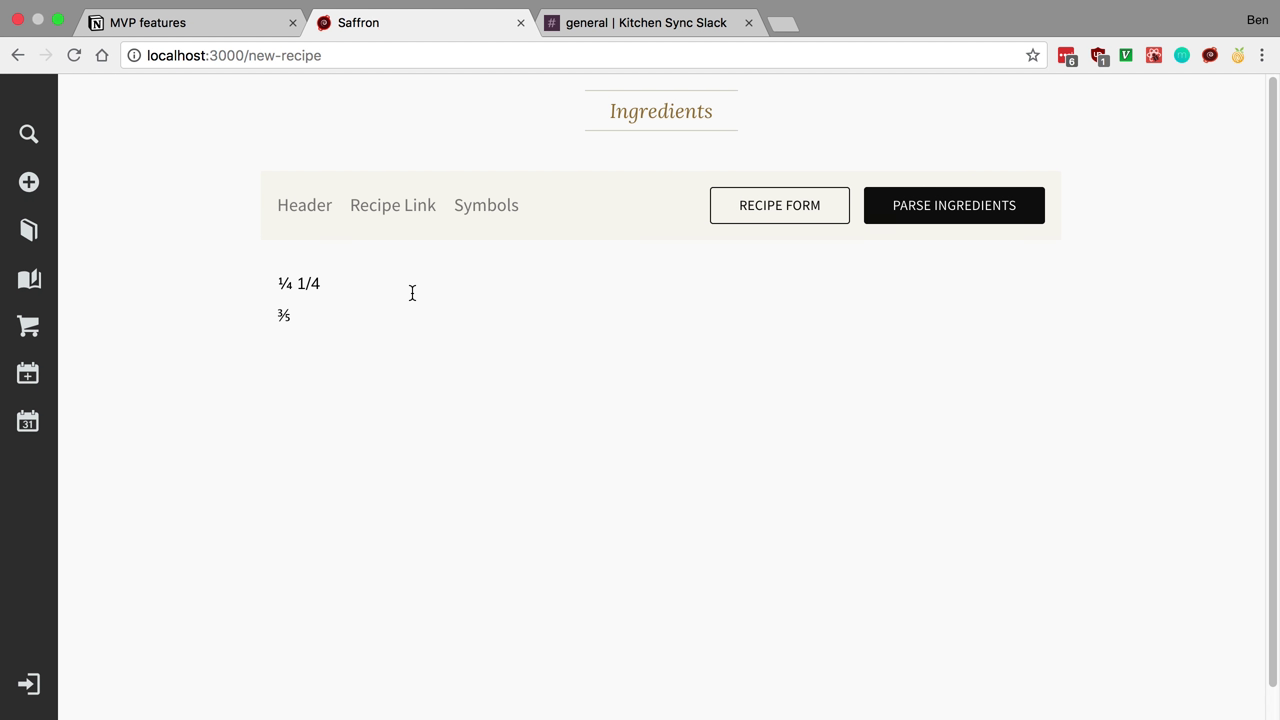
{"action": "left_click", "coordinate": [489, 212]}
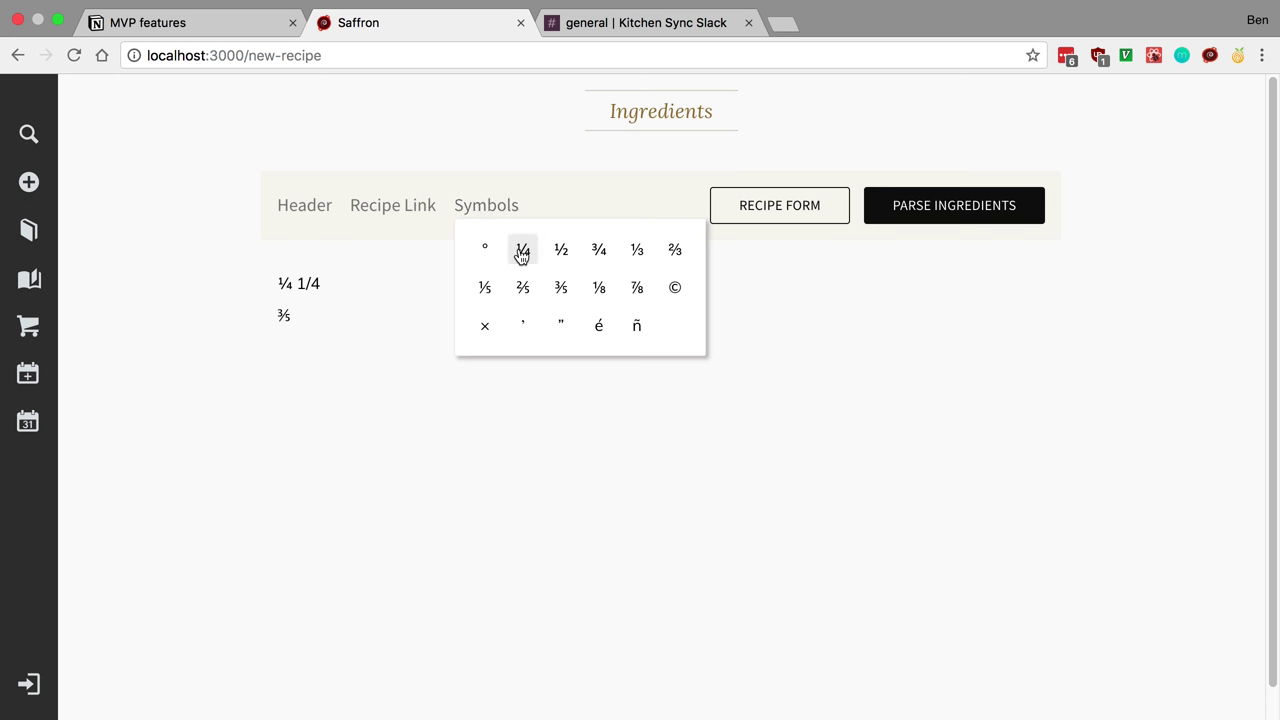
{"action": "left_click", "coordinate": [402, 334]}
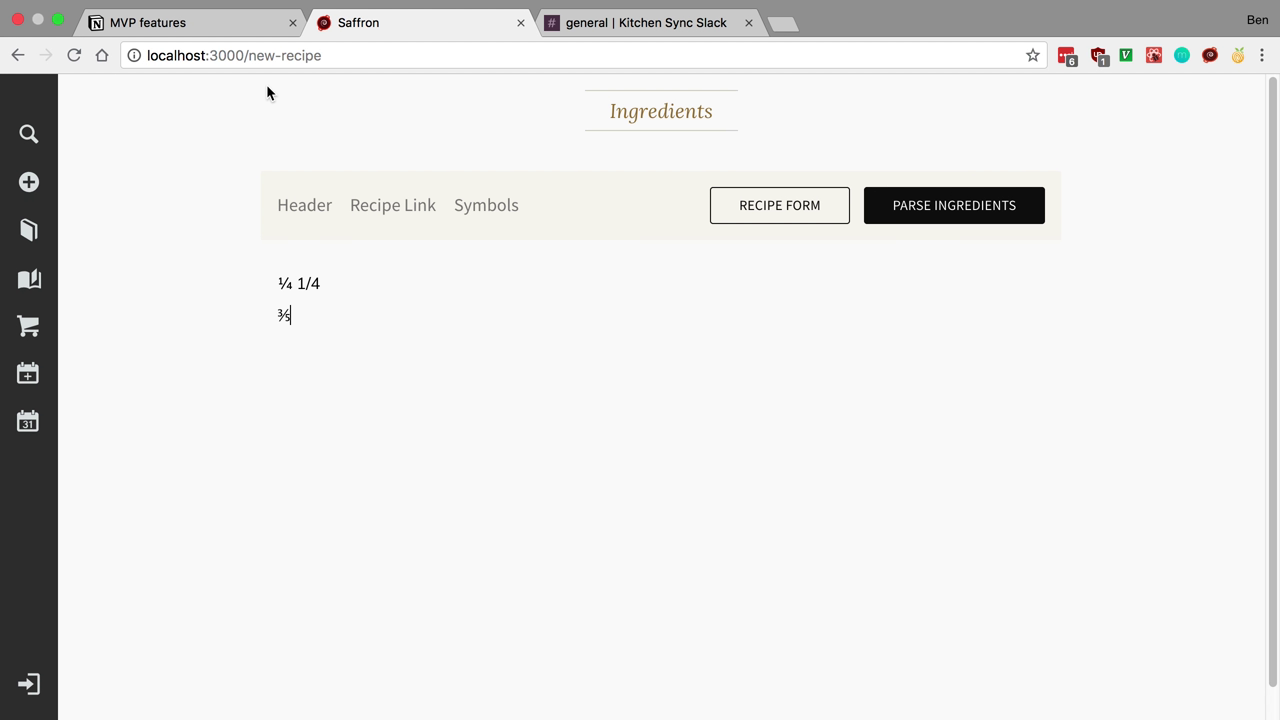
- Check the ingredients editor against the cooking symbols and UI items in the MVP features list in Notion
{"action": "left_click", "coordinate": [214, 27]}
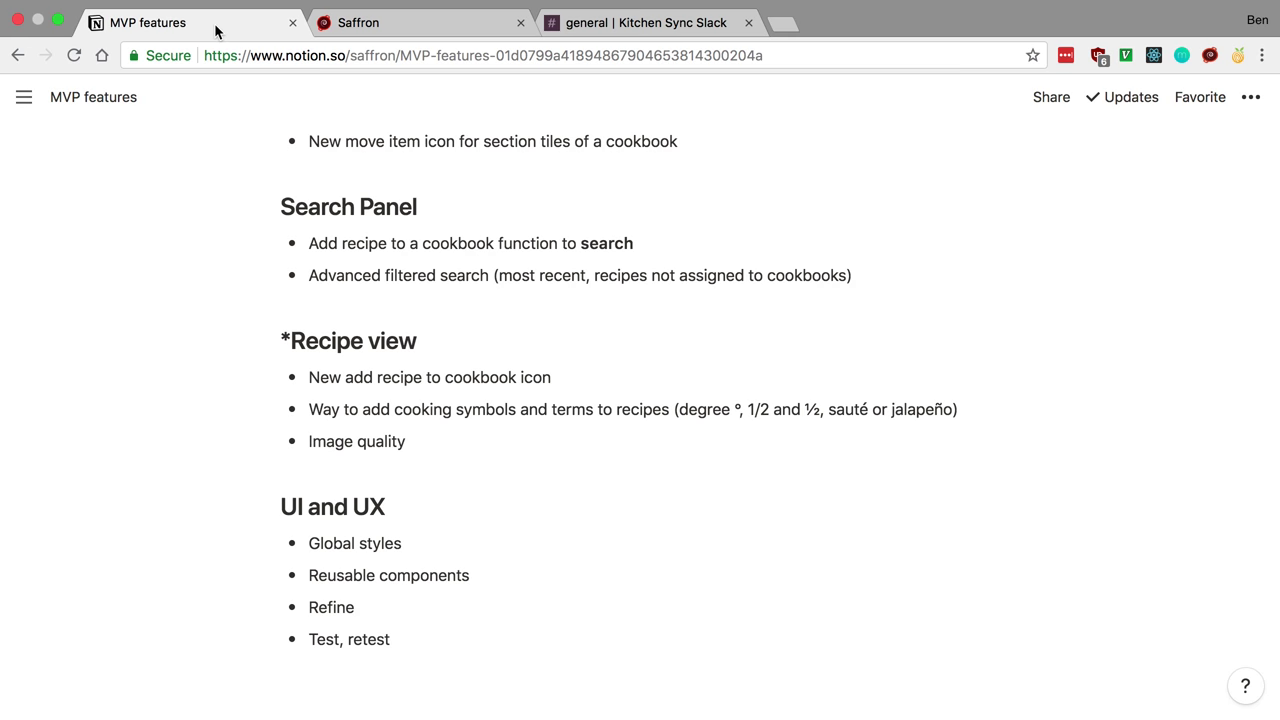
{"action": "left_click", "coordinate": [410, 28]}
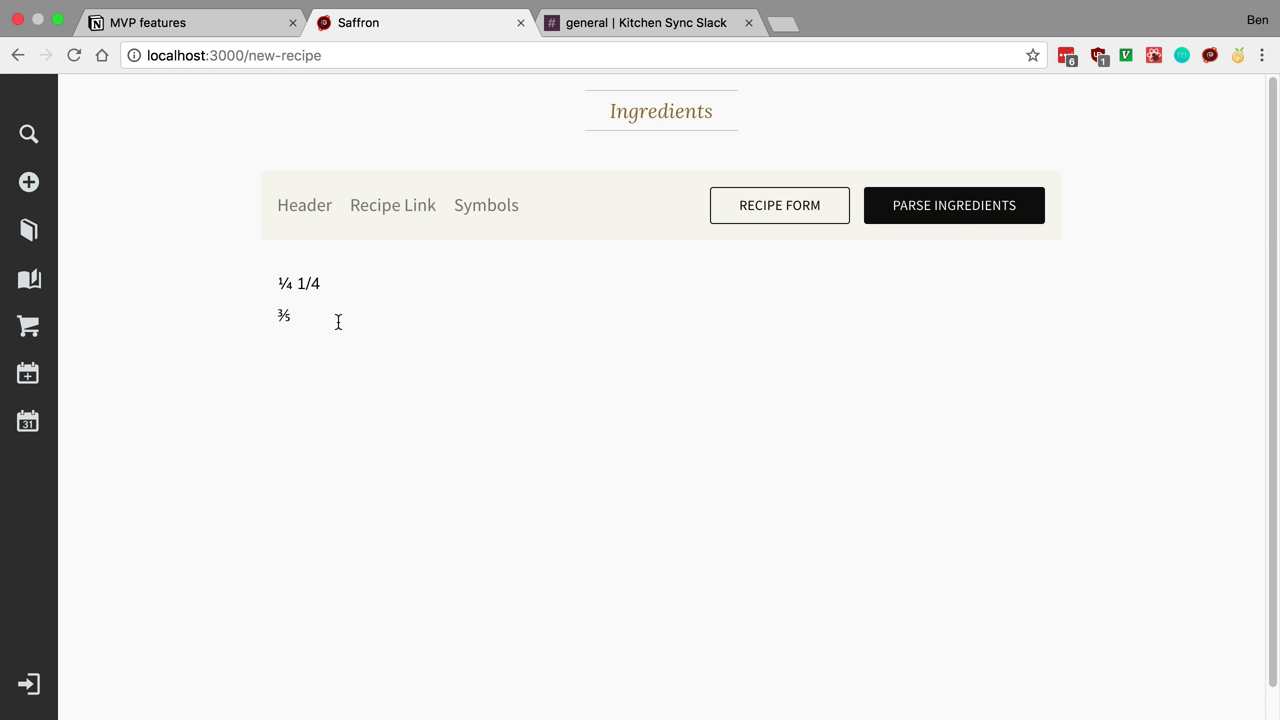
{"action": "left_click", "coordinate": [216, 24]}
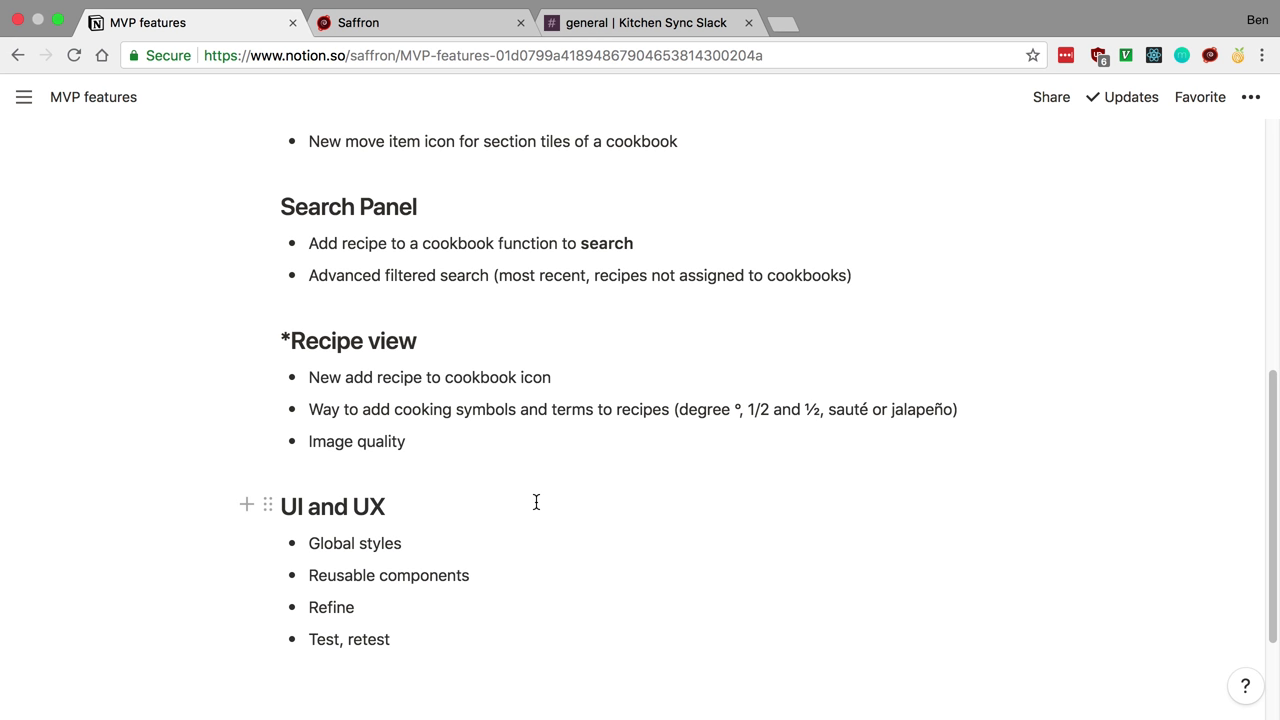
- Switch to Saffron's recipe search and search for "rice"
{"action": "left_click", "coordinate": [482, 26]}
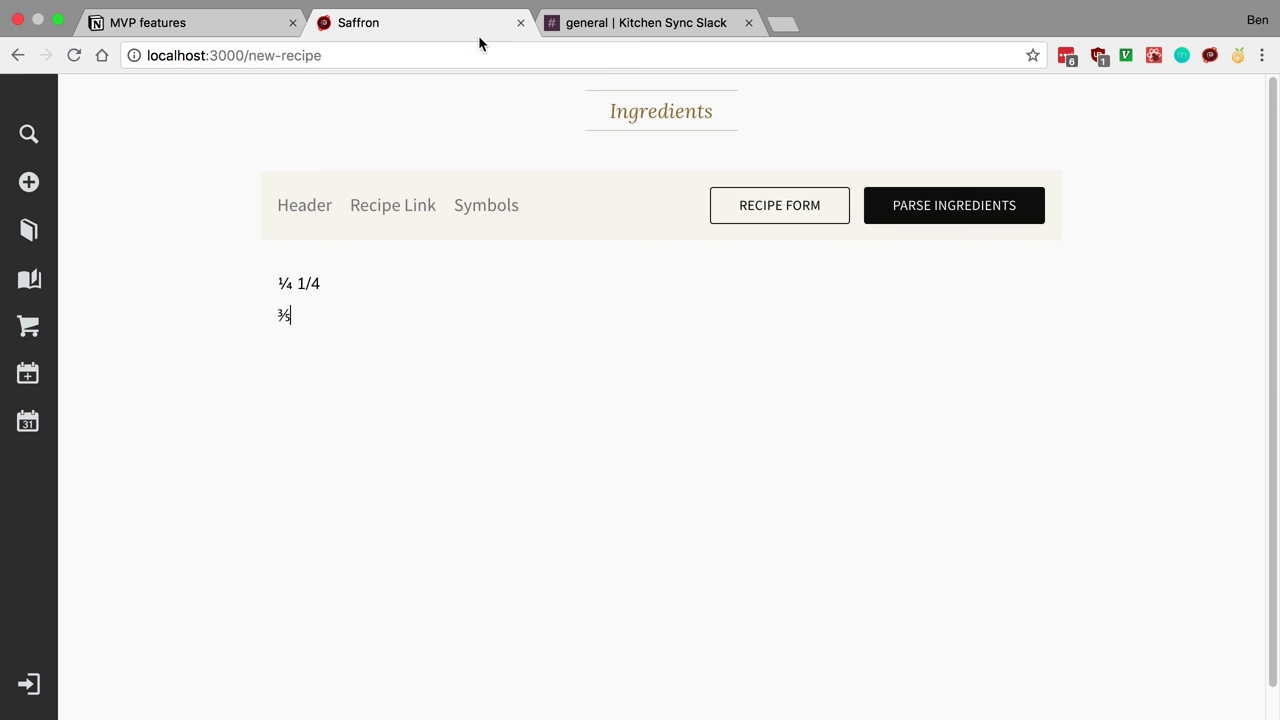
{"action": "left_click", "coordinate": [45, 134]}
{"action": "left_click", "coordinate": [154, 177]}
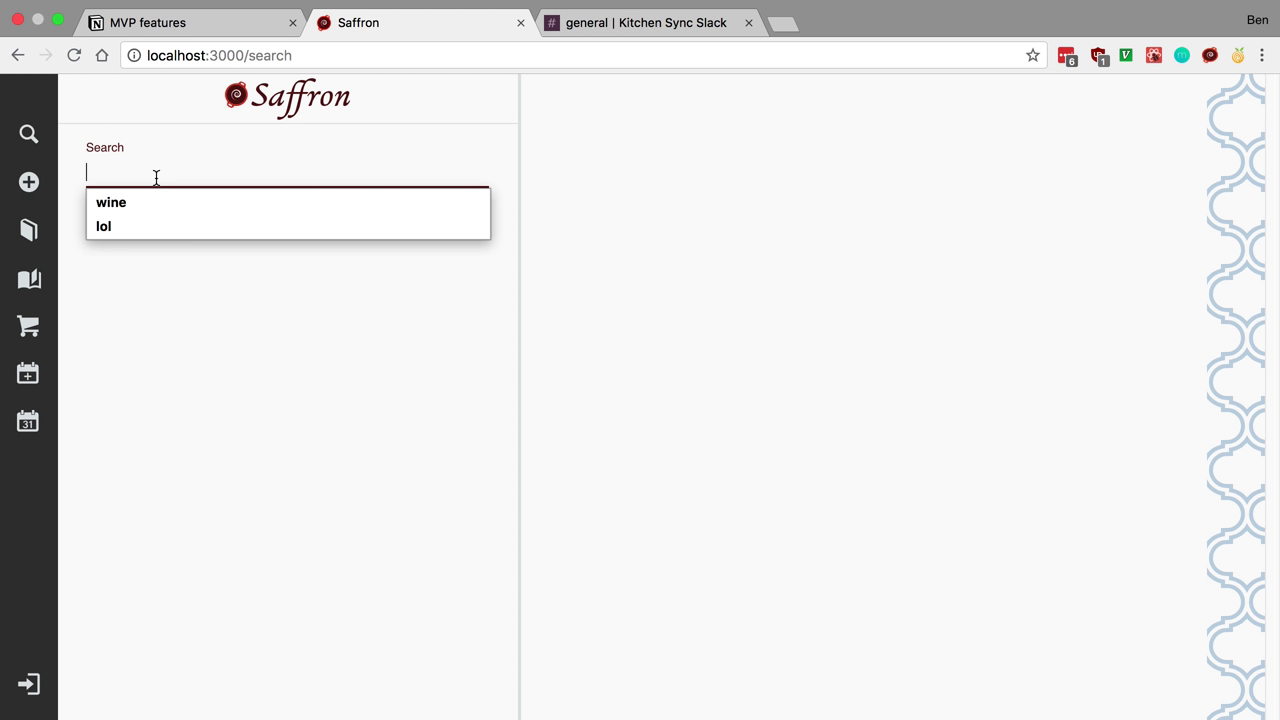
{"action": "type", "text": "rice"}
{"action": "key", "text": "Return"}
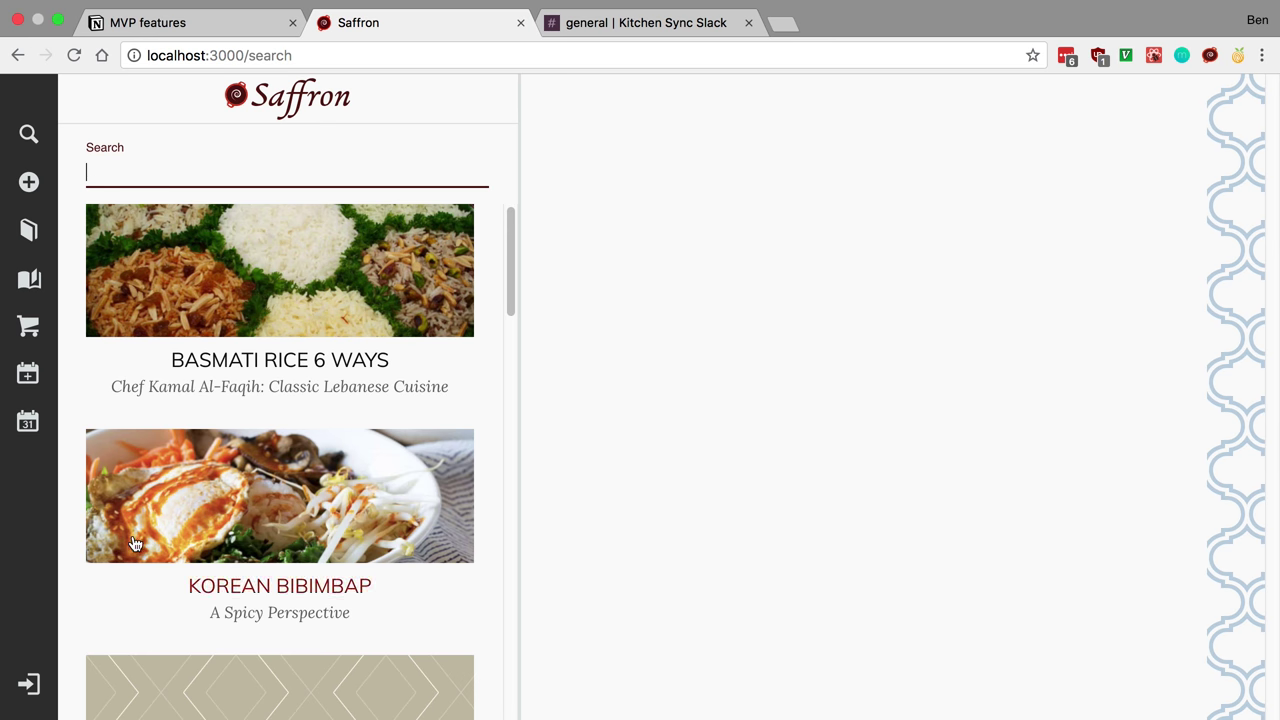
- Browse the rice recipes in the search results down to the end of the list and back
{"action": "scroll", "coordinate": [132, 534], "scroll_direction": "down", "scroll_amount": 15}
{"action": "scroll", "coordinate": [135, 543], "scroll_direction": "down", "scroll_amount": 5}
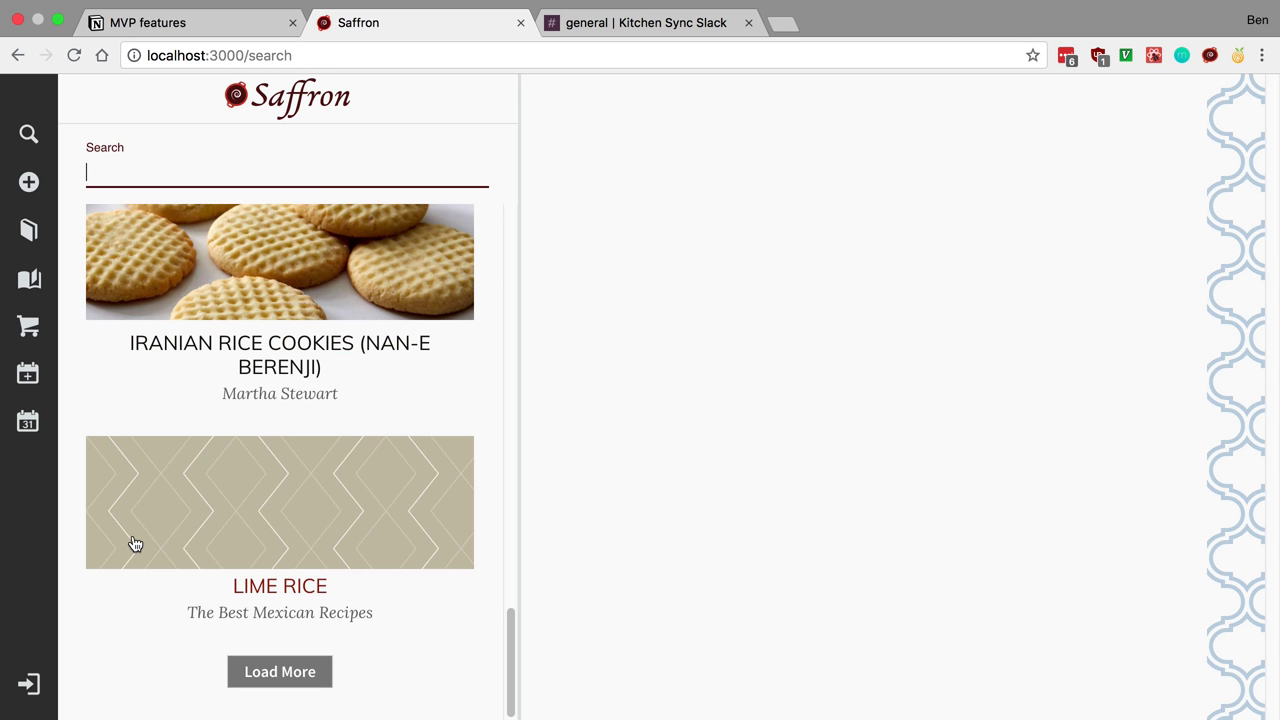
{"action": "scroll", "coordinate": [135, 543], "scroll_direction": "up", "scroll_amount": 20}
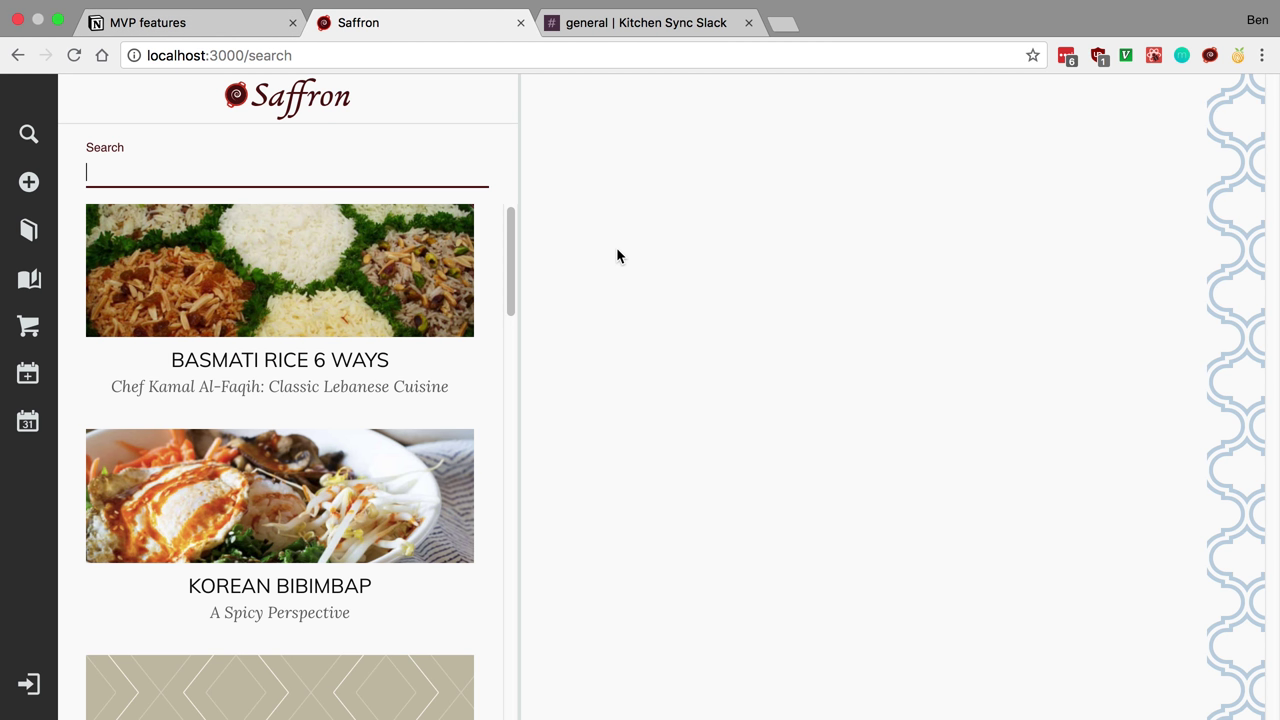
{"action": "scroll", "coordinate": [388, 344], "scroll_direction": "down", "scroll_amount": 5}
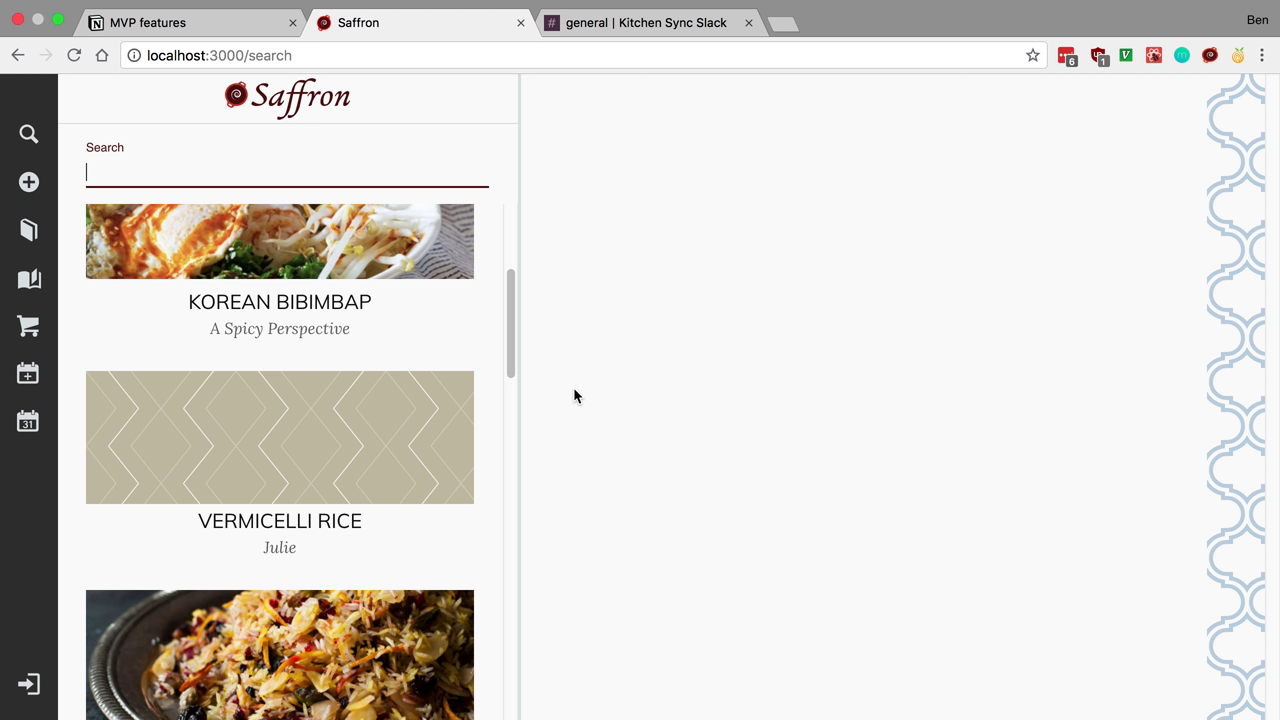
- Switch to the MVP features list in Notion and review its cookbook, Search Panel and Recipe view items
{"action": "left_click", "coordinate": [226, 23]}
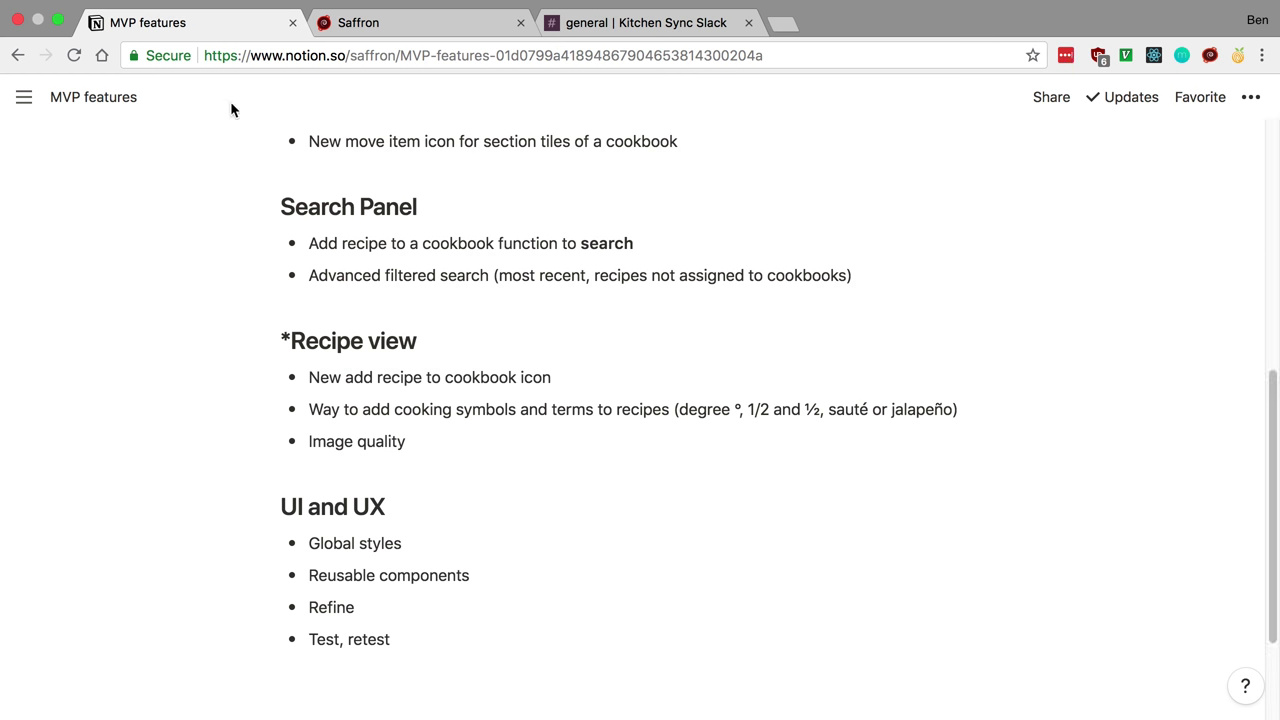
{"action": "scroll", "coordinate": [240, 183], "scroll_direction": "up", "scroll_amount": 3}
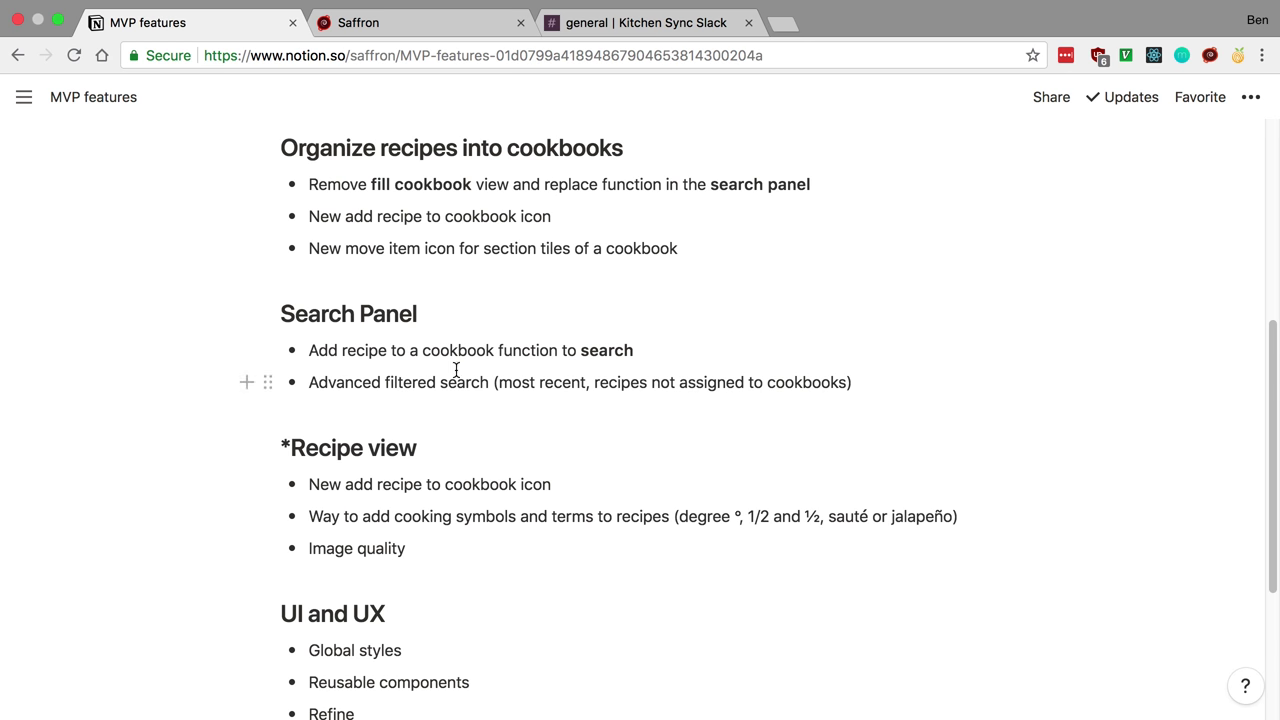
{"action": "scroll", "coordinate": [456, 370], "scroll_direction": "down", "scroll_amount": 2}
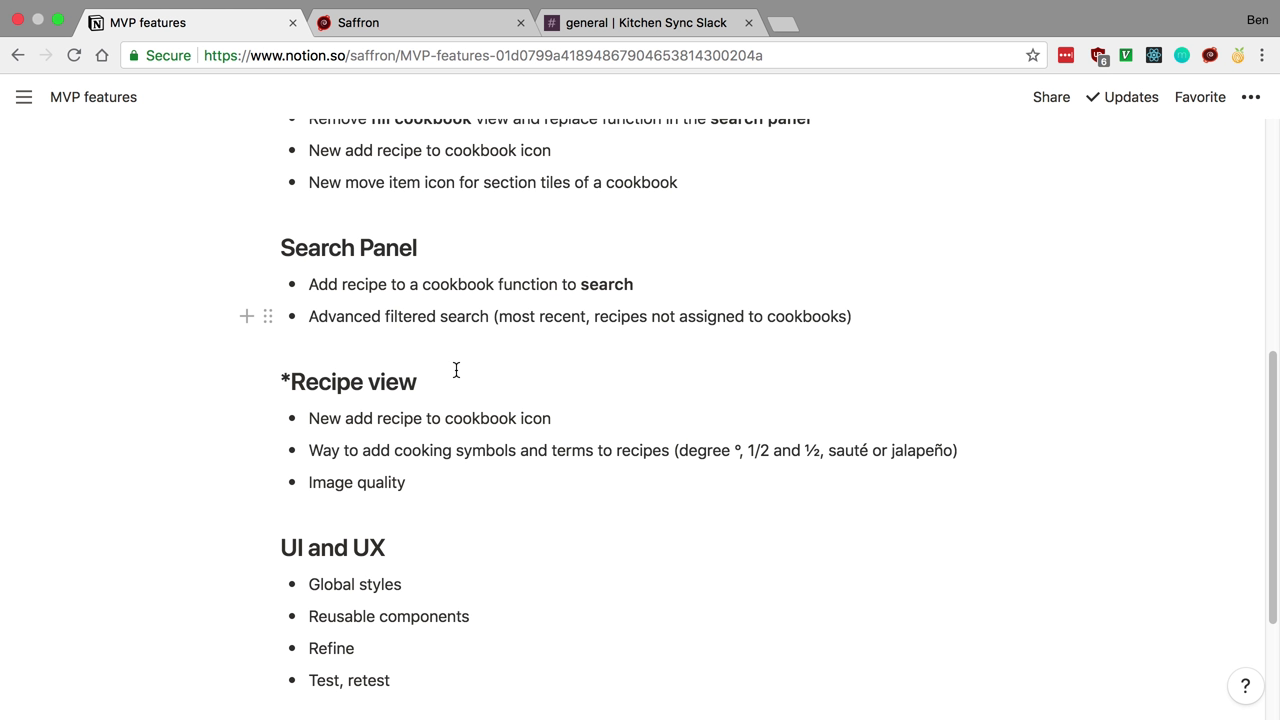